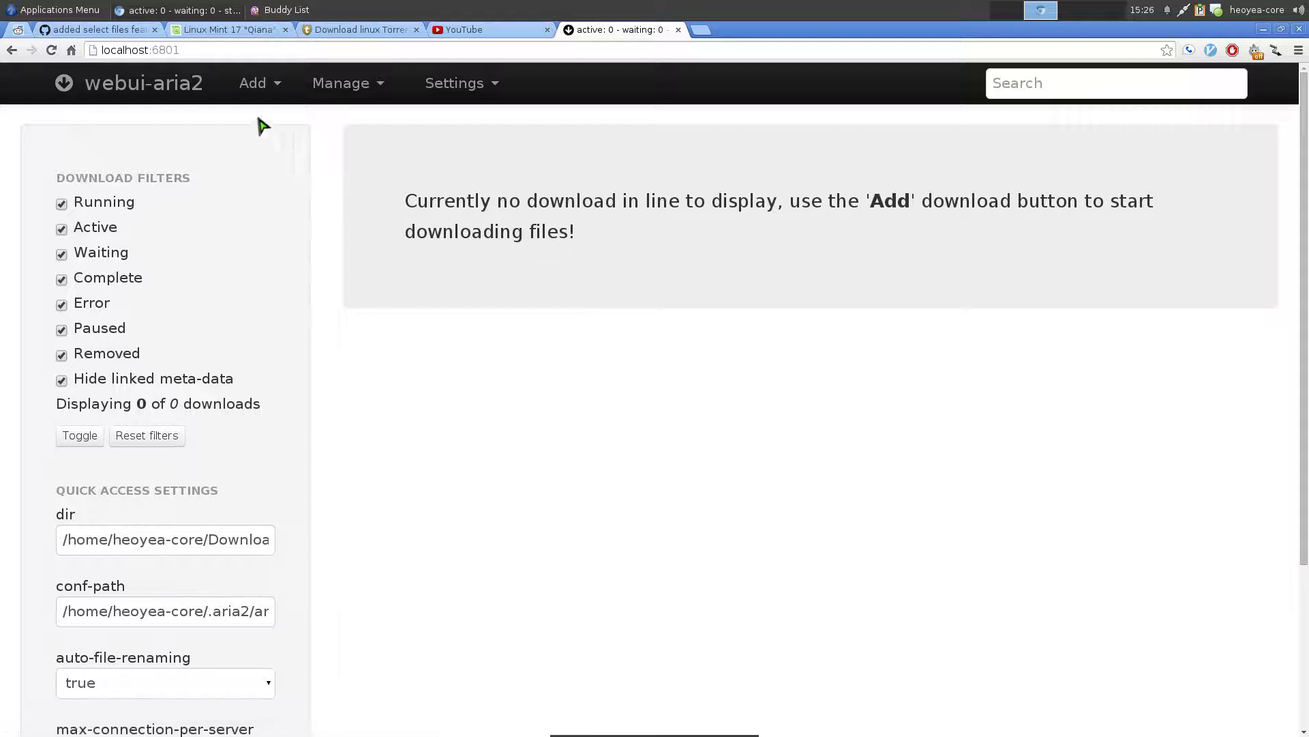
click(253, 89)
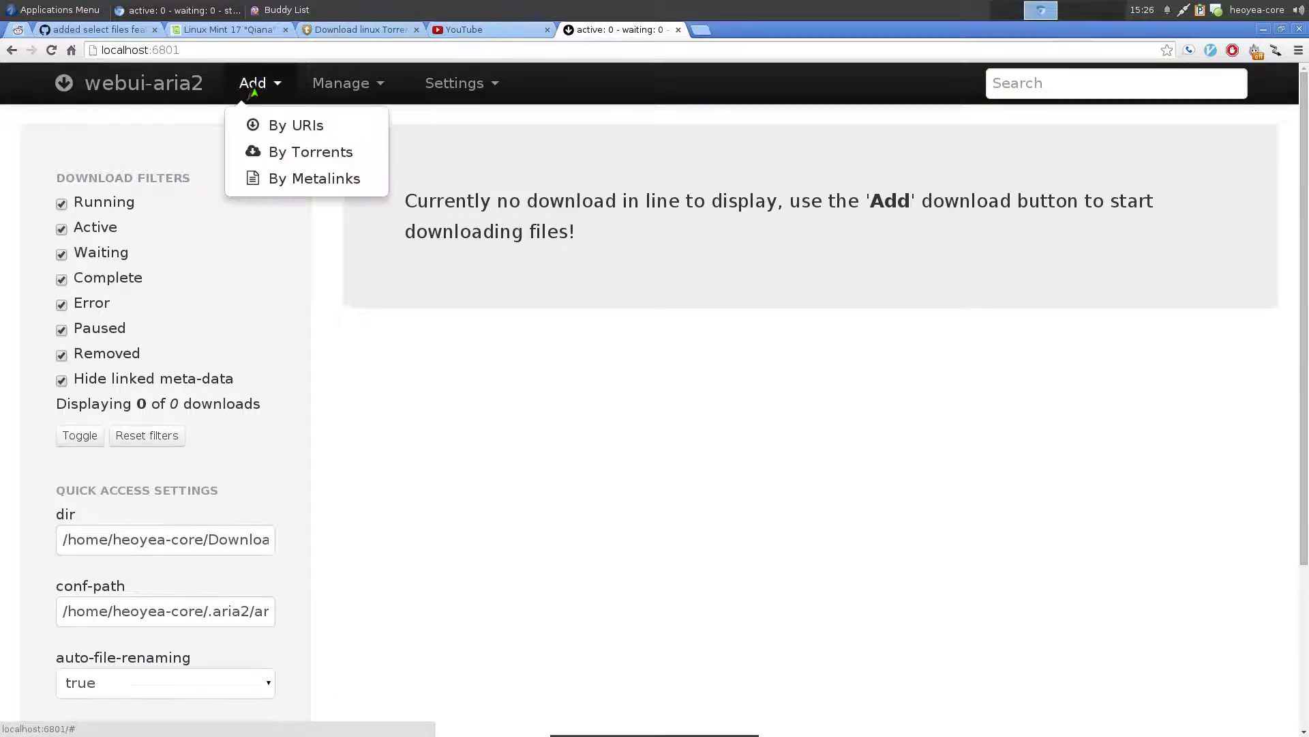
click(318, 127)
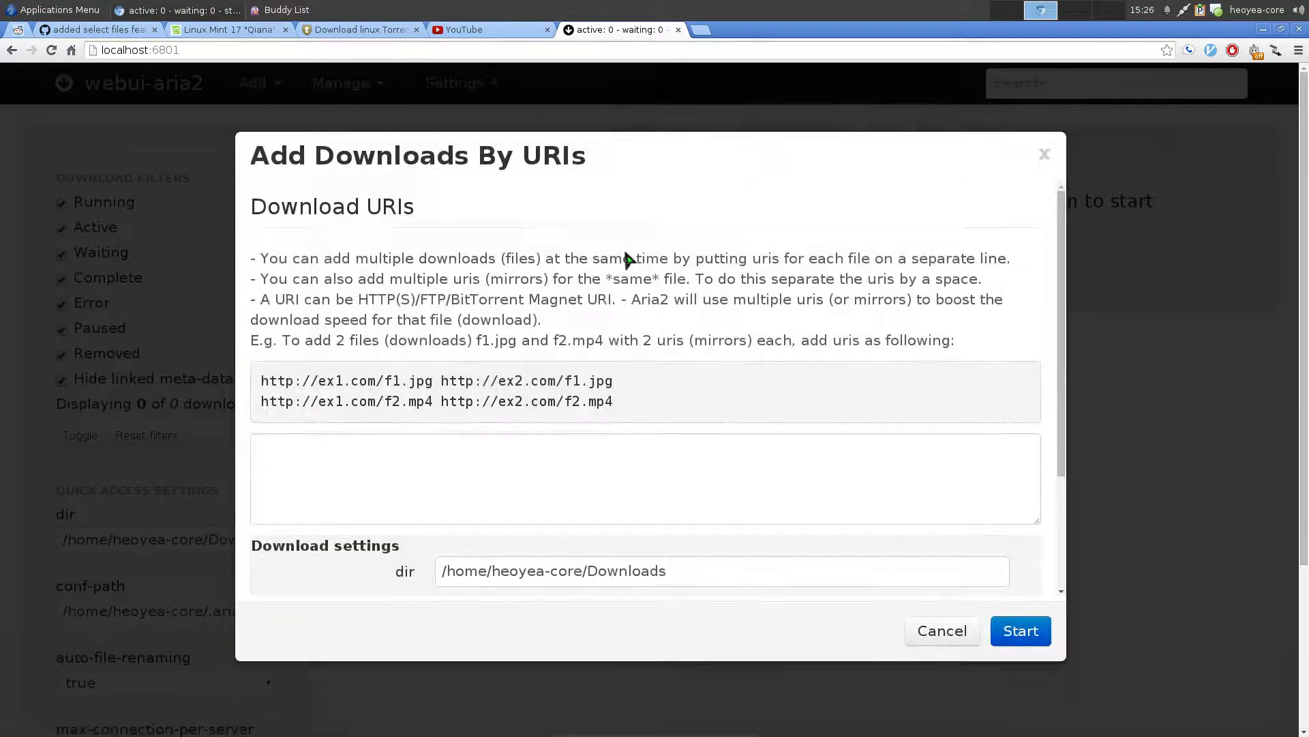
click(544, 484)
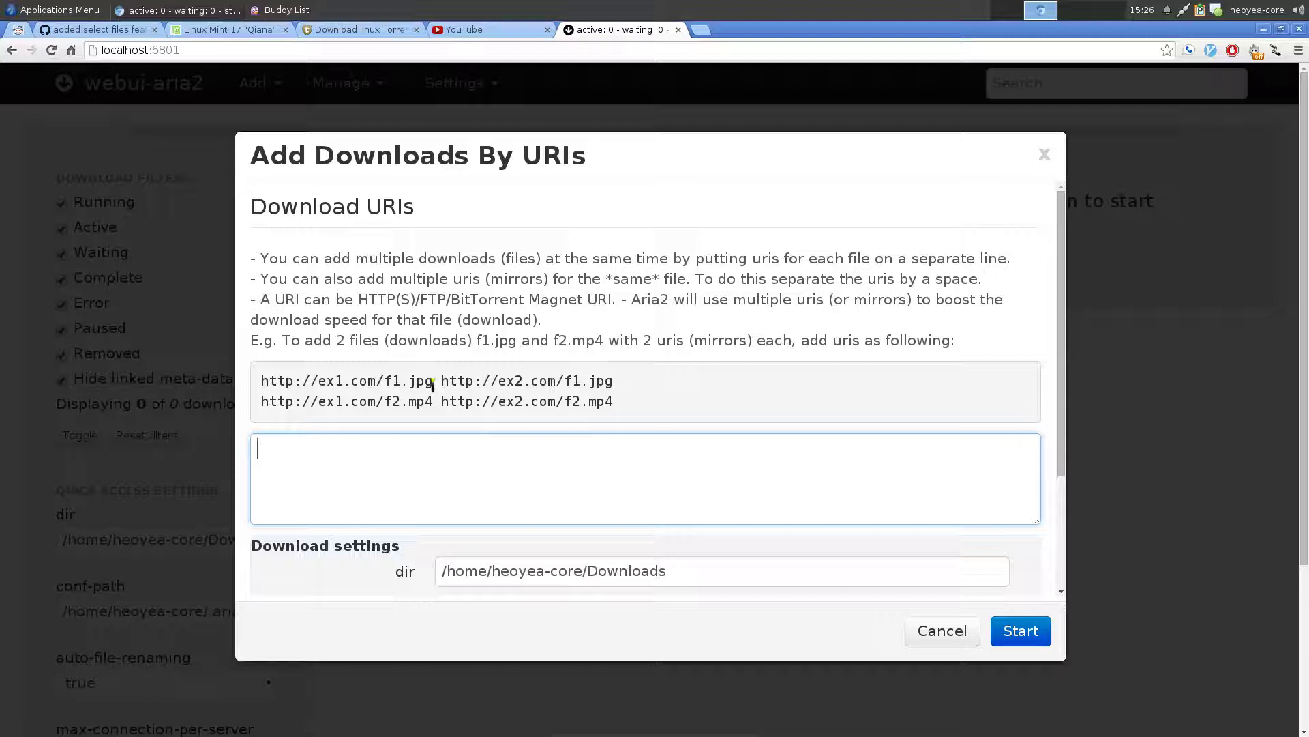
drag(433, 380, 407, 399)
click(418, 404)
double_click(418, 402)
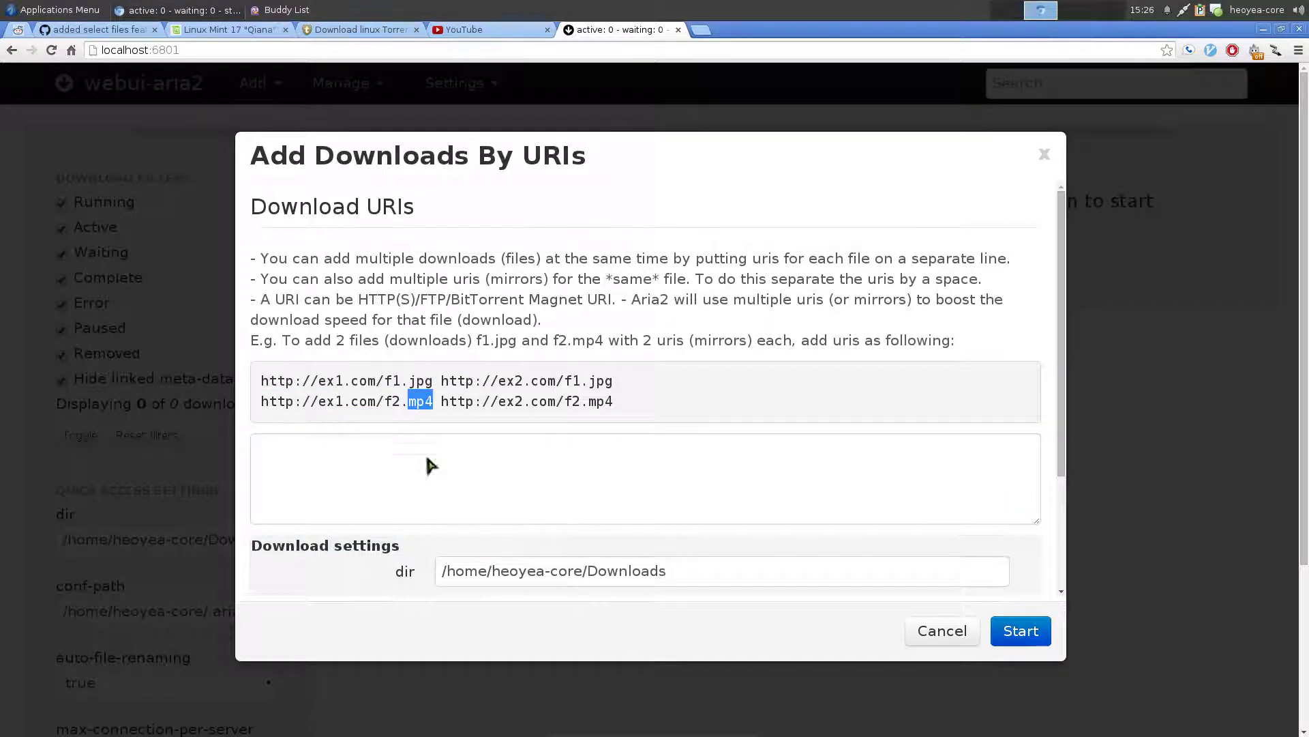
click(441, 496)
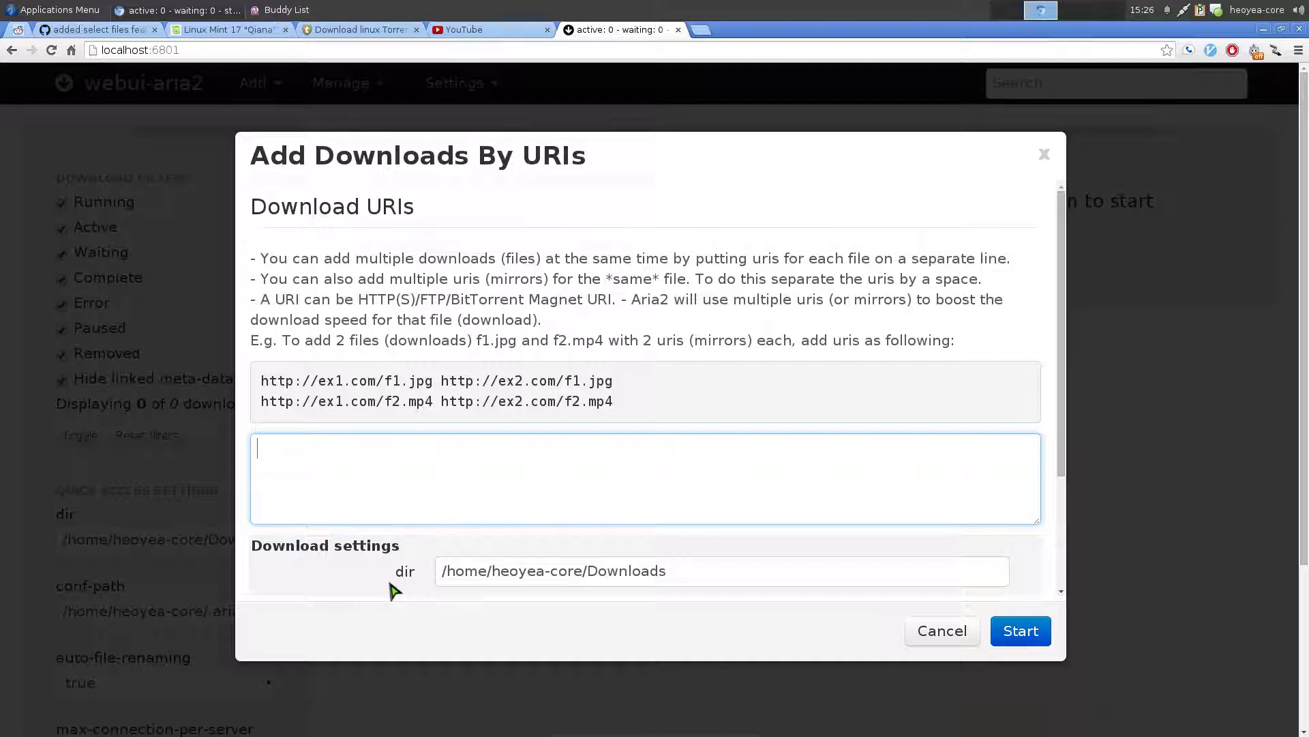
drag(716, 575, 401, 572)
click(702, 573)
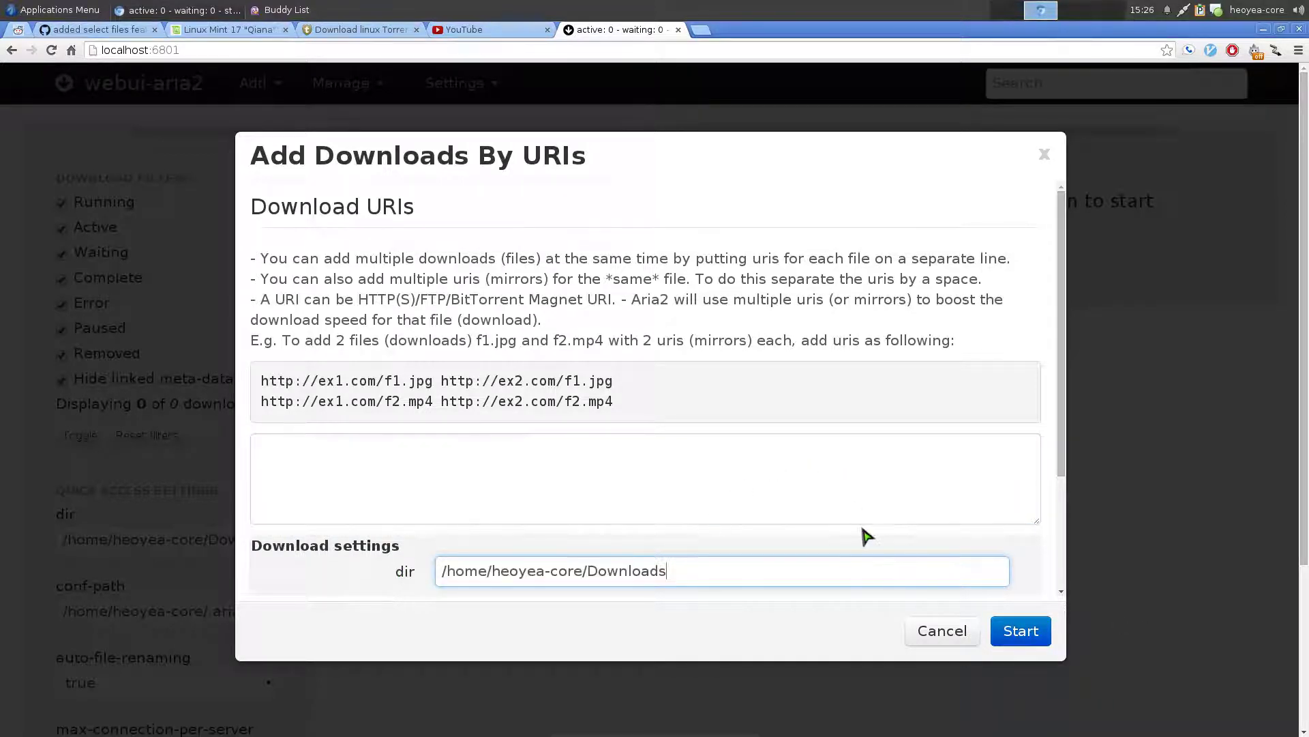
scroll(880, 542, down, 5)
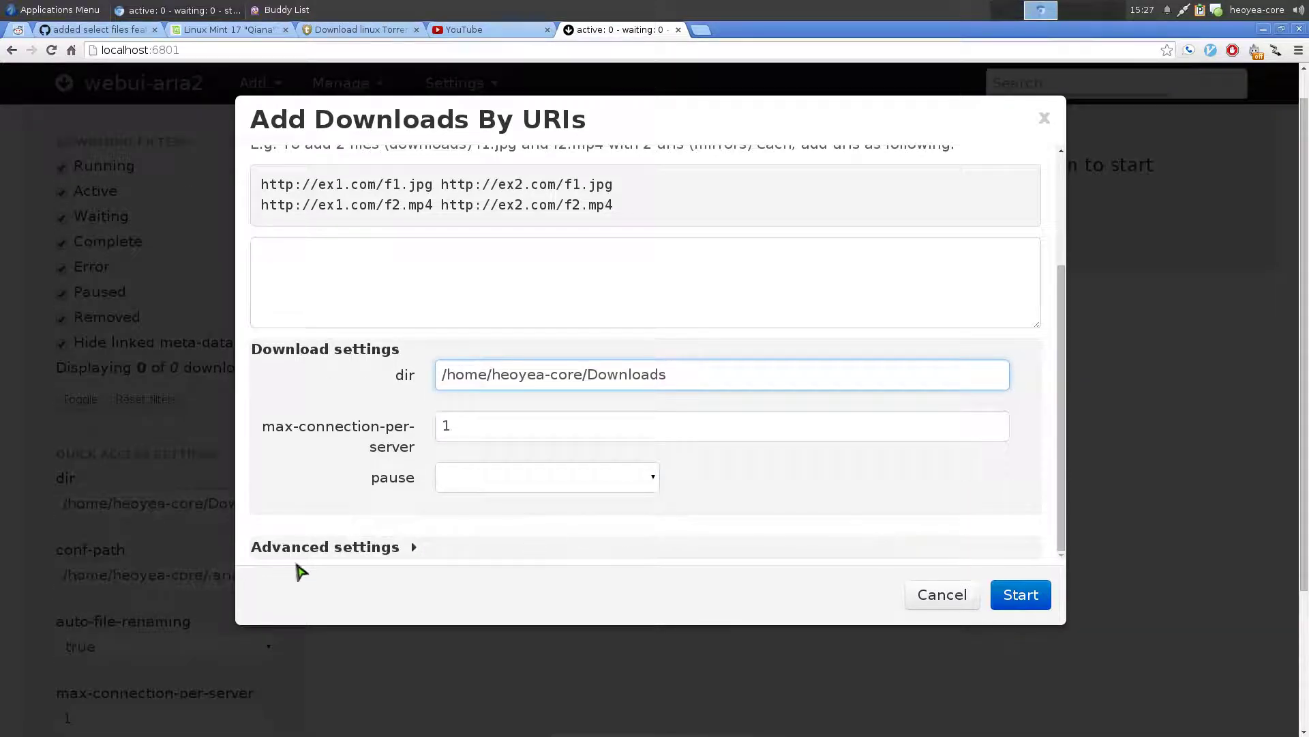
click(315, 552)
scroll(409, 469, down, 3)
scroll(409, 464, up, 3)
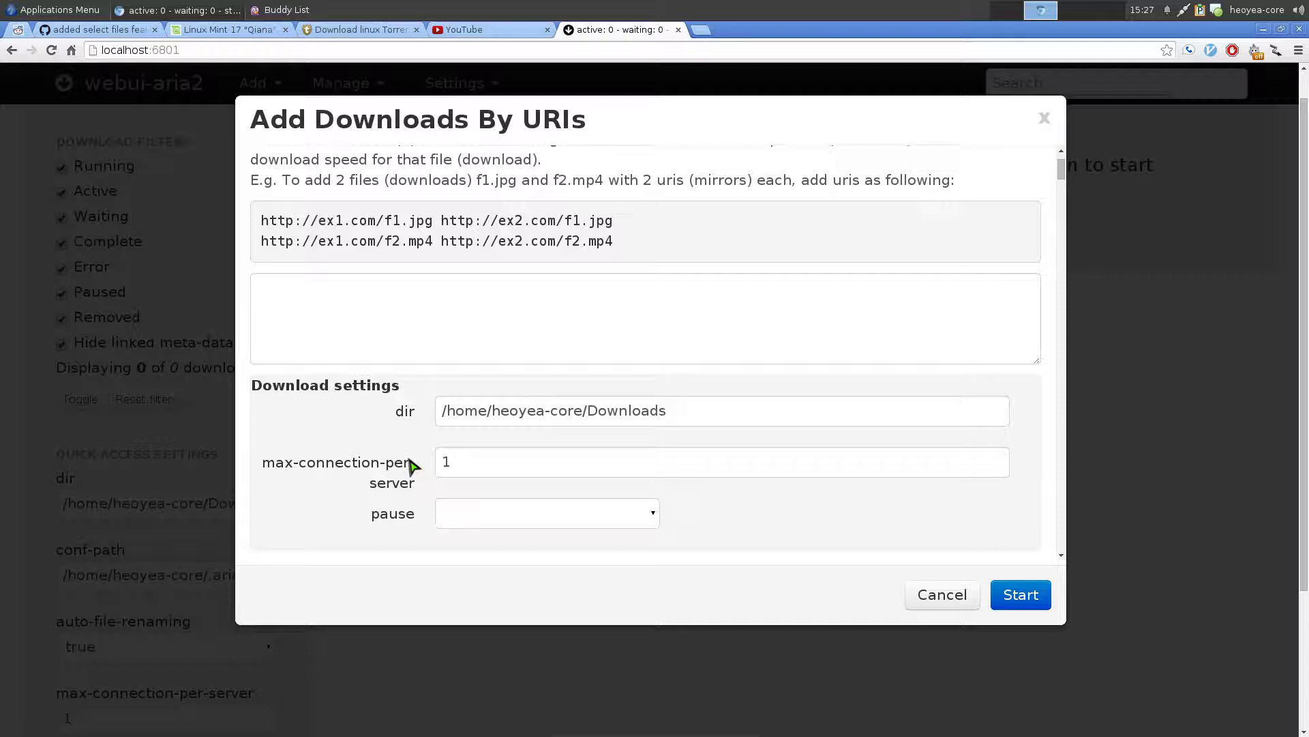
click(942, 595)
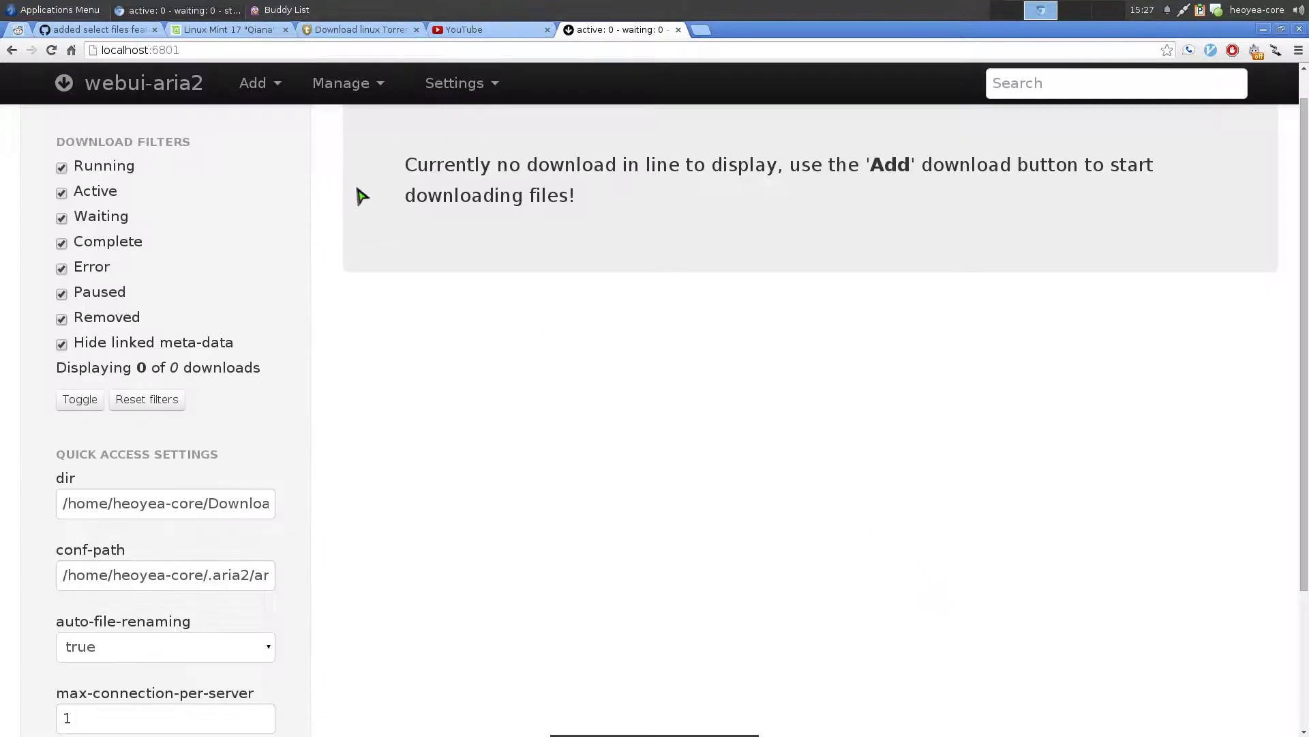
click(262, 85)
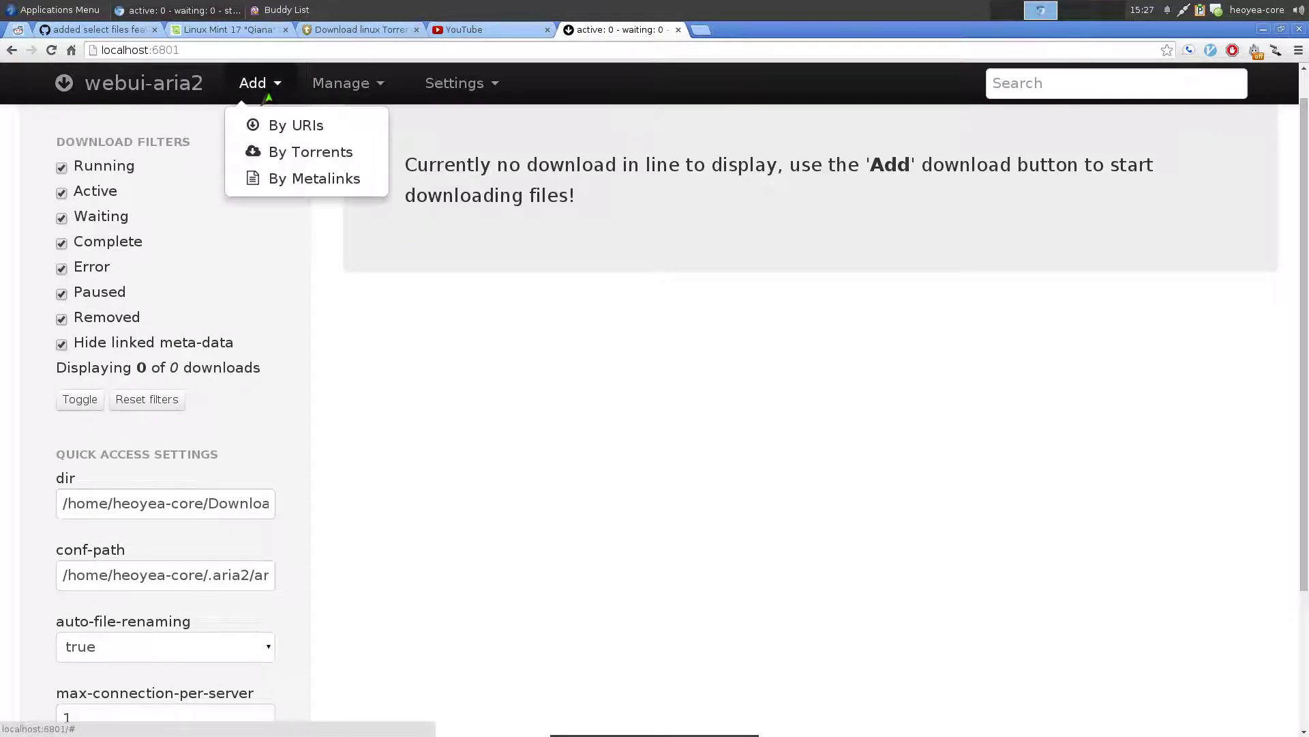
click(271, 150)
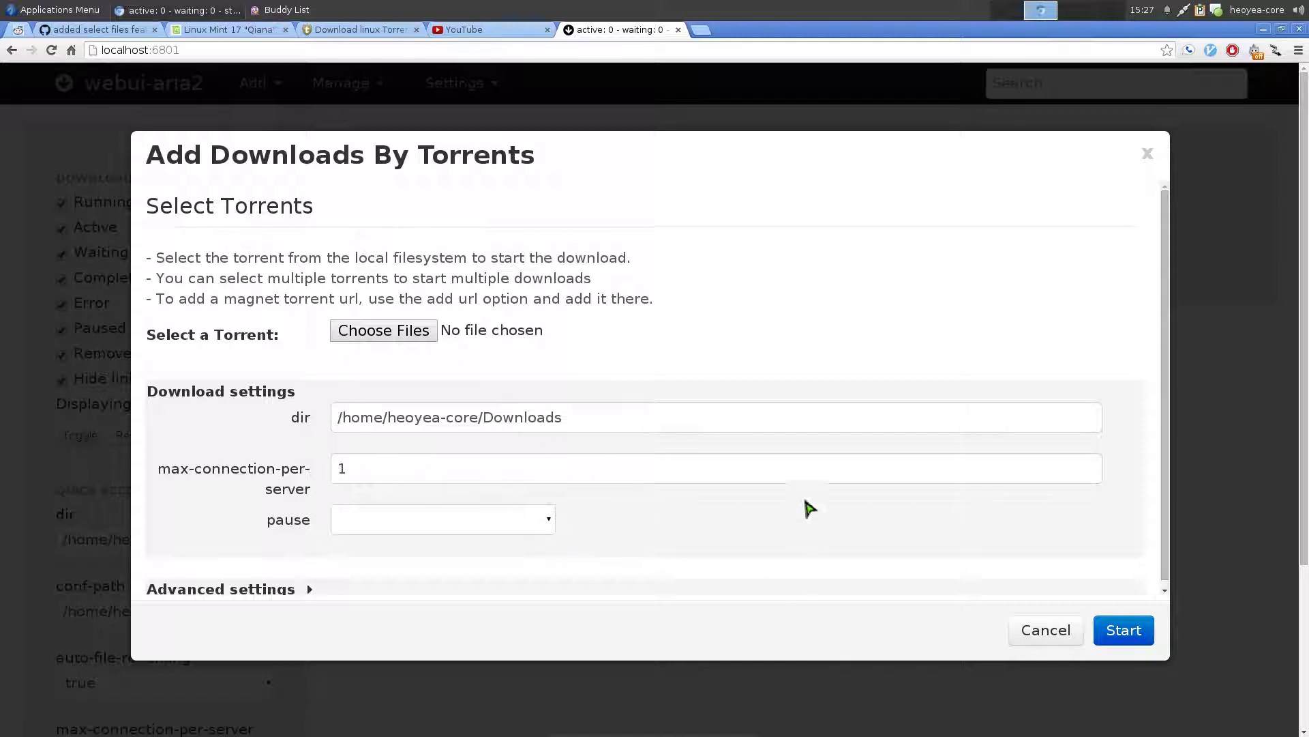
scroll(808, 501, down, 2)
scroll(859, 300, up, 2)
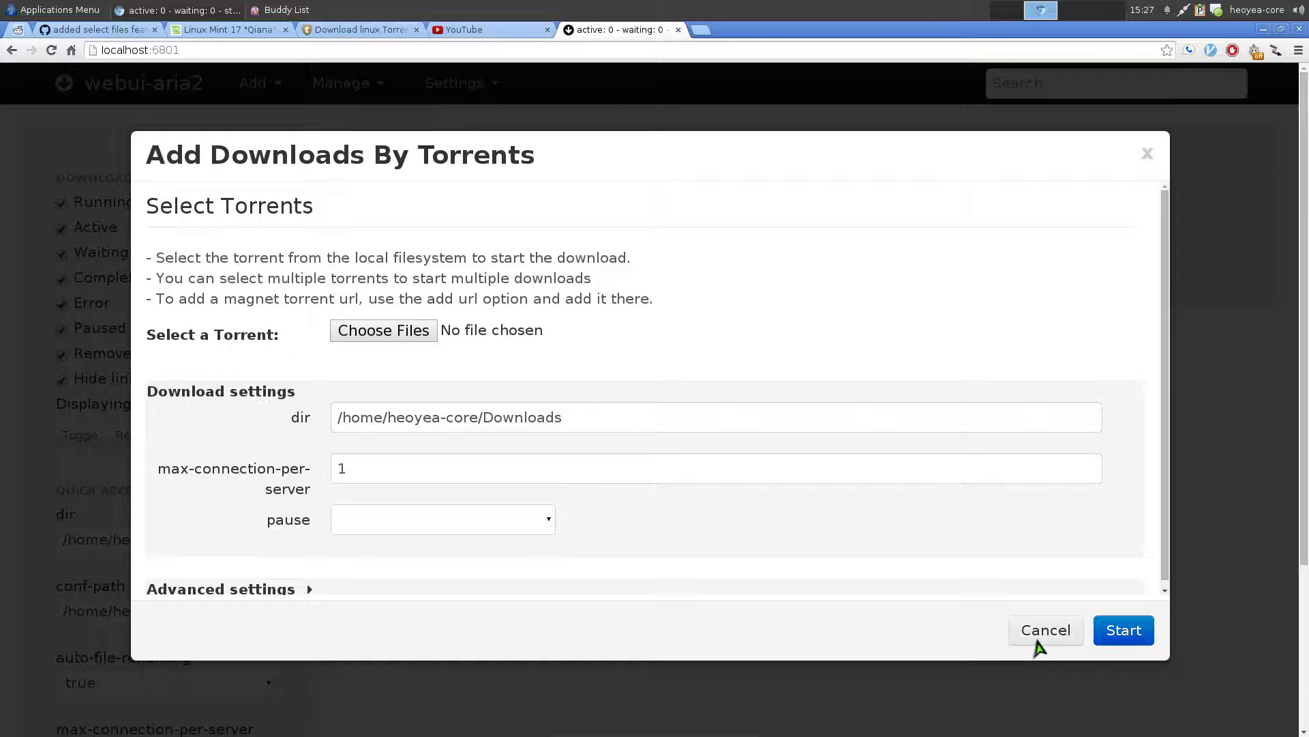
click(1037, 642)
click(277, 99)
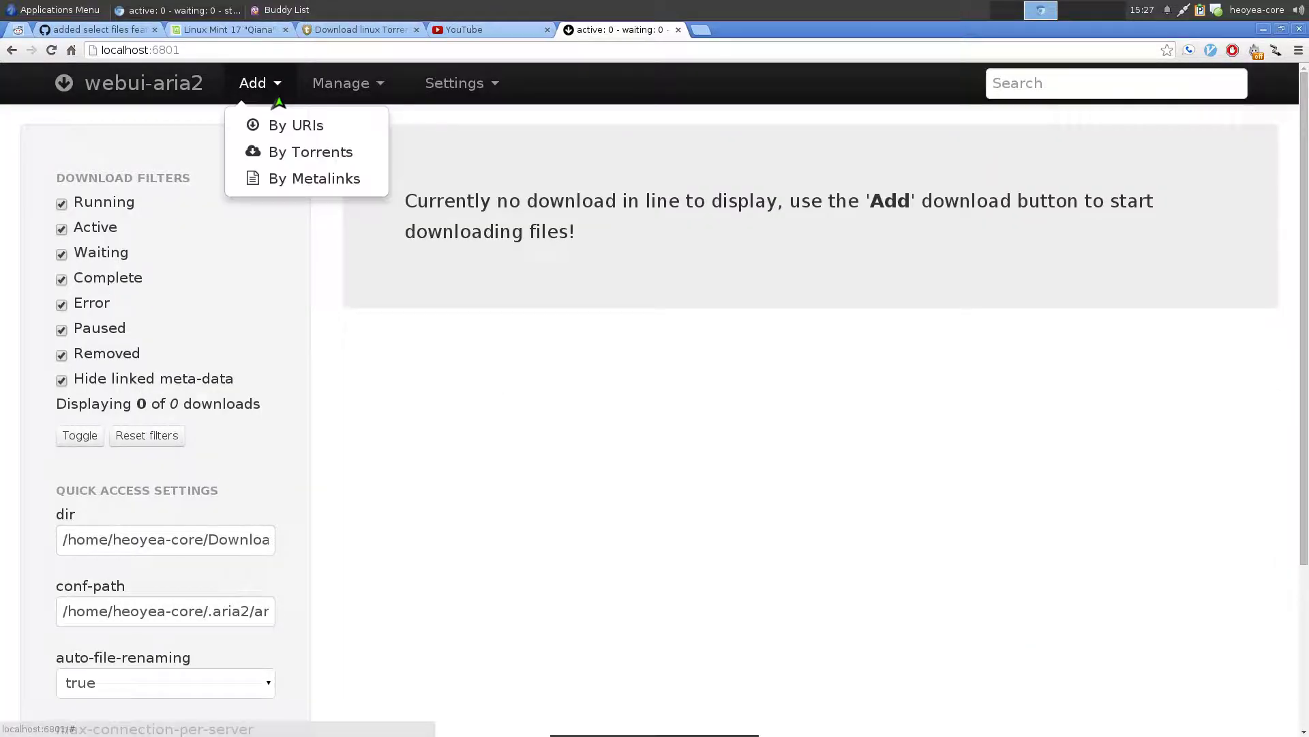
click(284, 181)
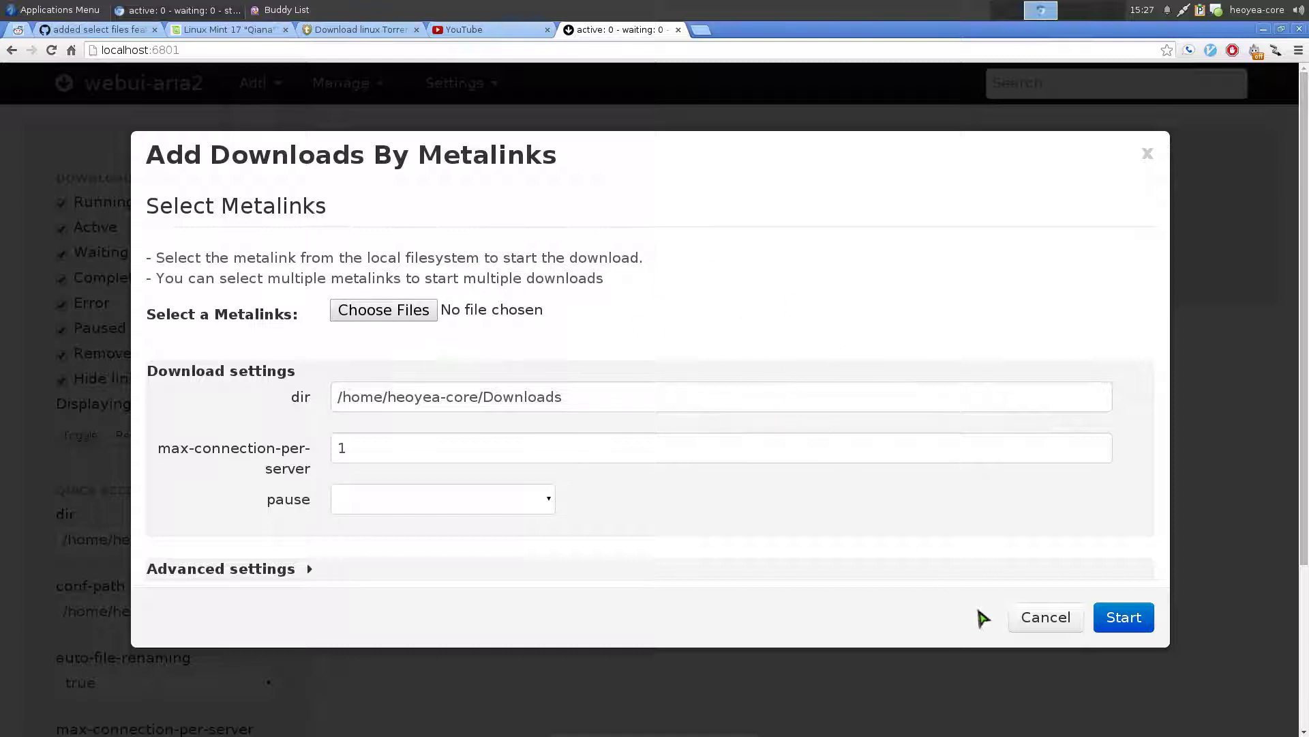
click(1046, 618)
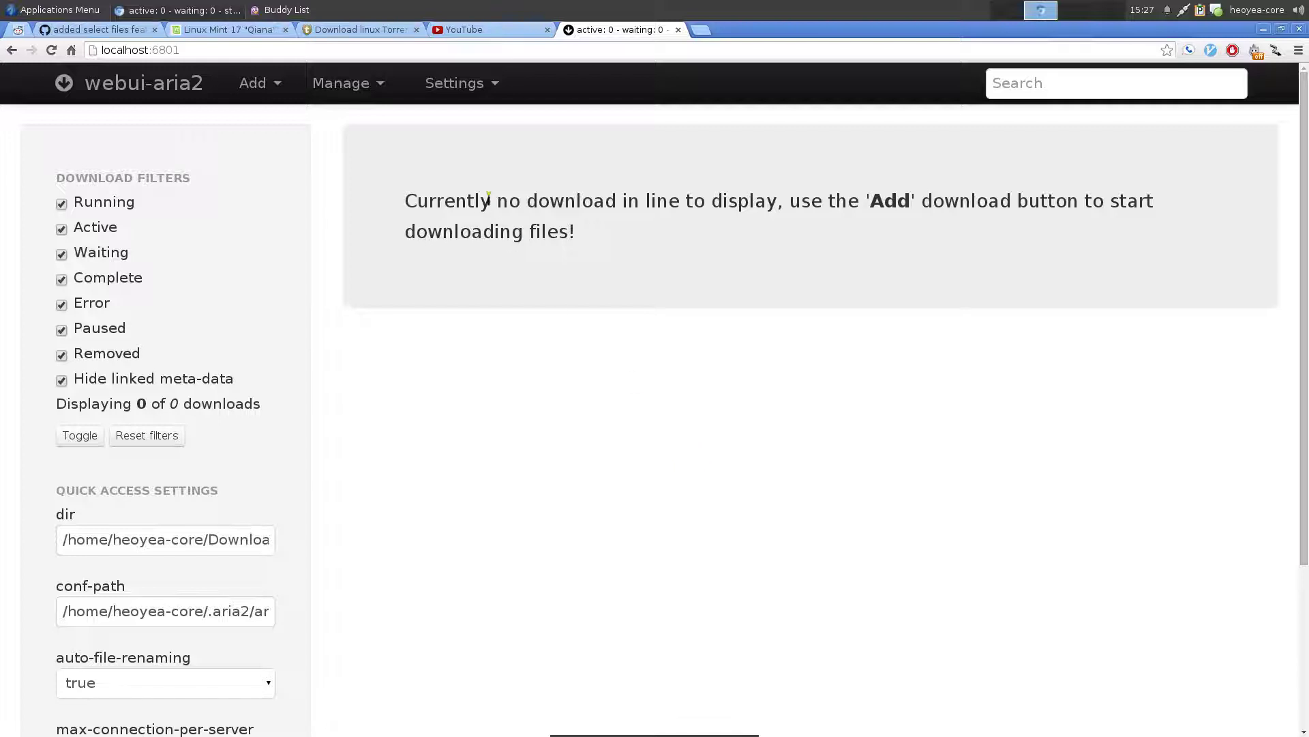
Check the Connection Settings (host localhost, port 6800) and cancel without saving.
click(455, 96)
click(486, 125)
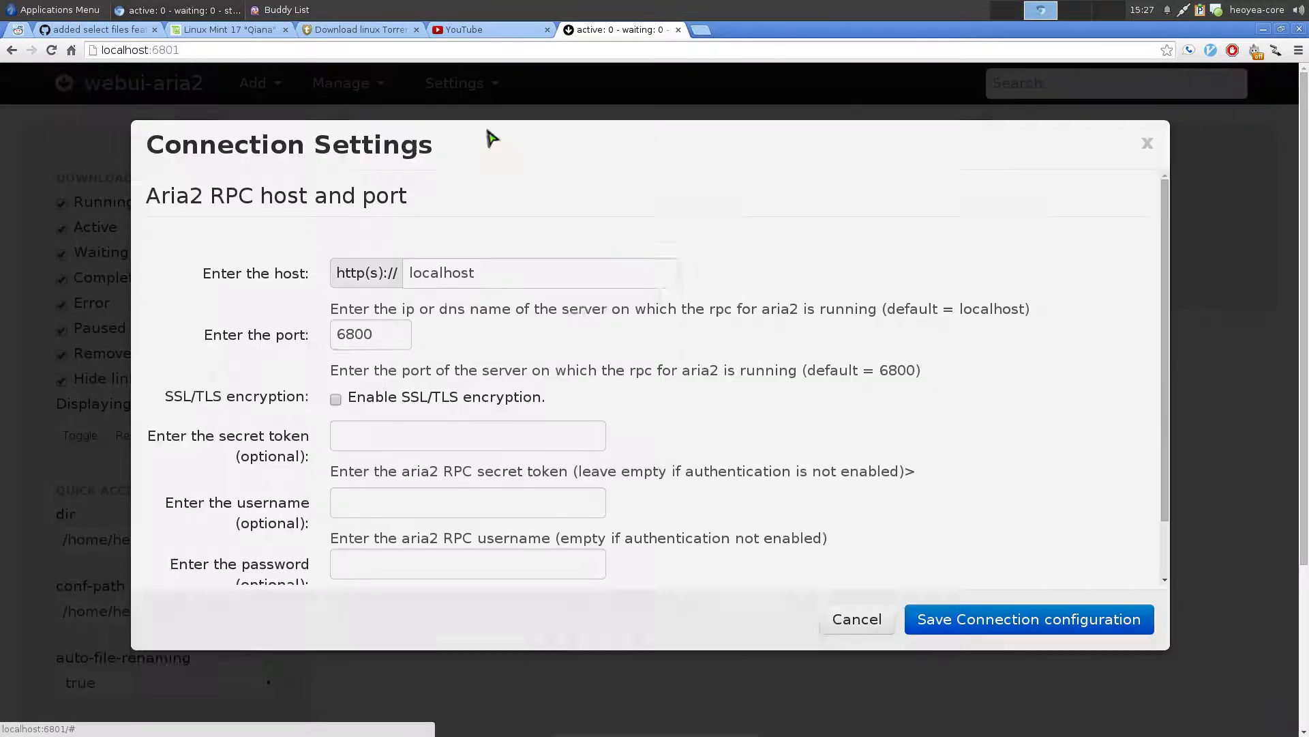
scroll(818, 321, down, 3)
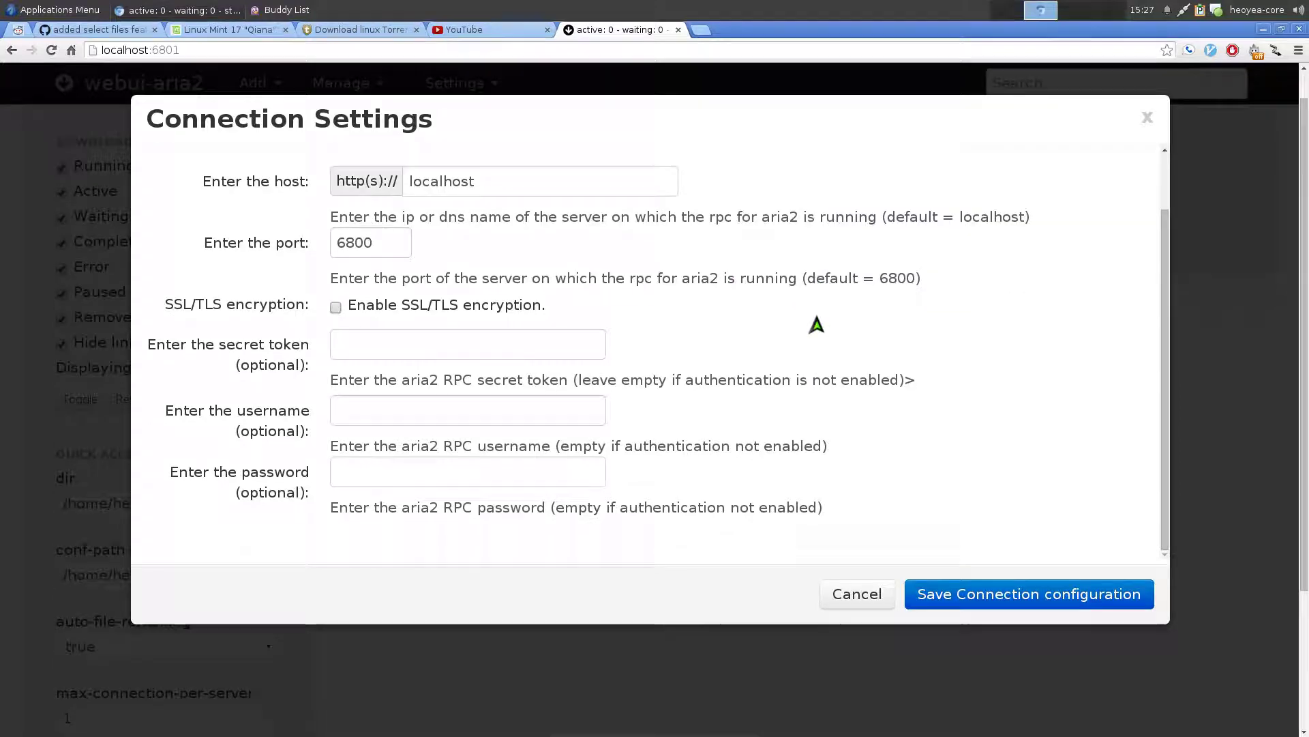
scroll(565, 382, up, 1)
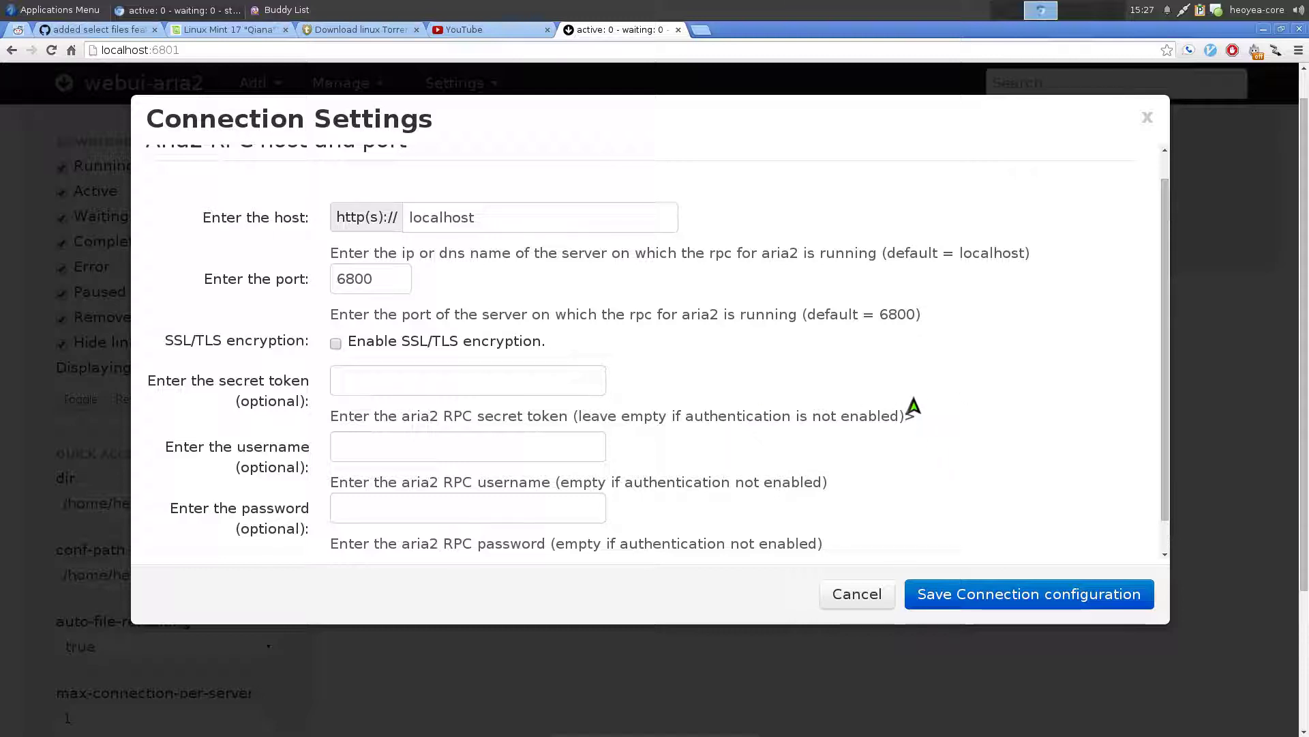
scroll(914, 408, up, 2)
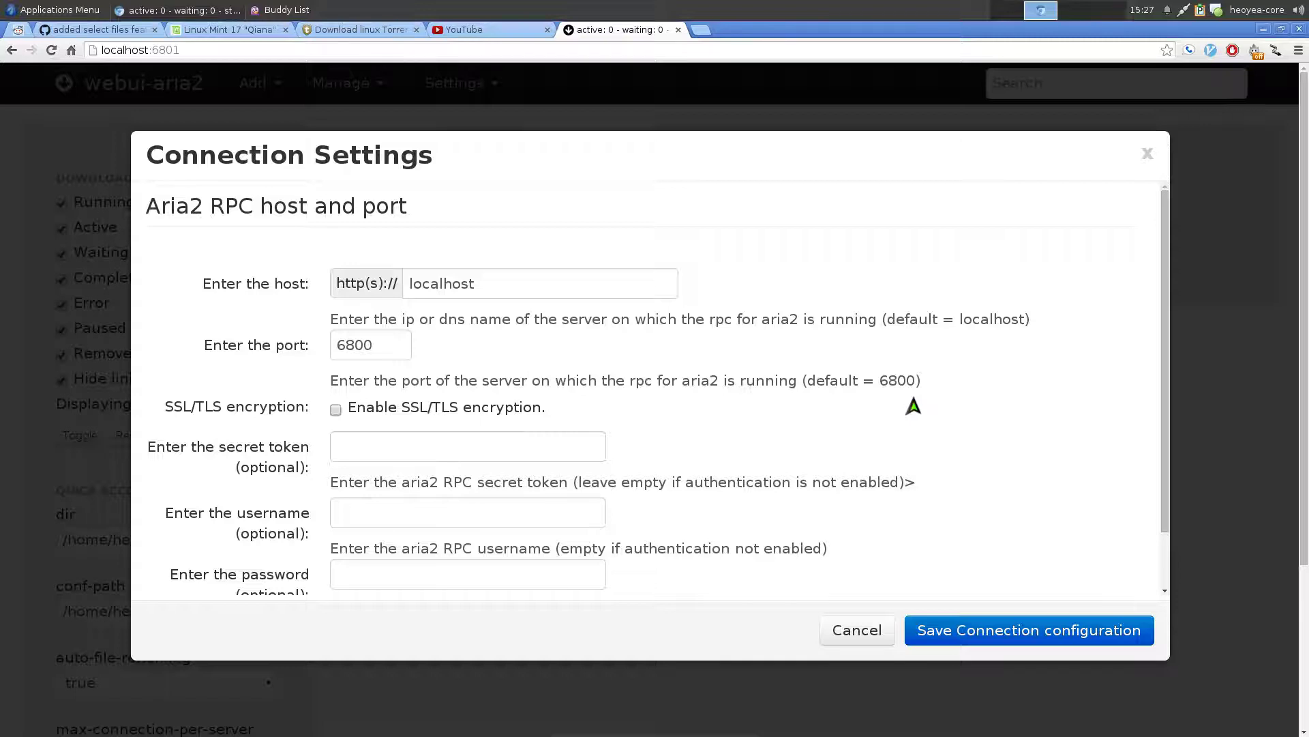
scroll(914, 407, down, 2)
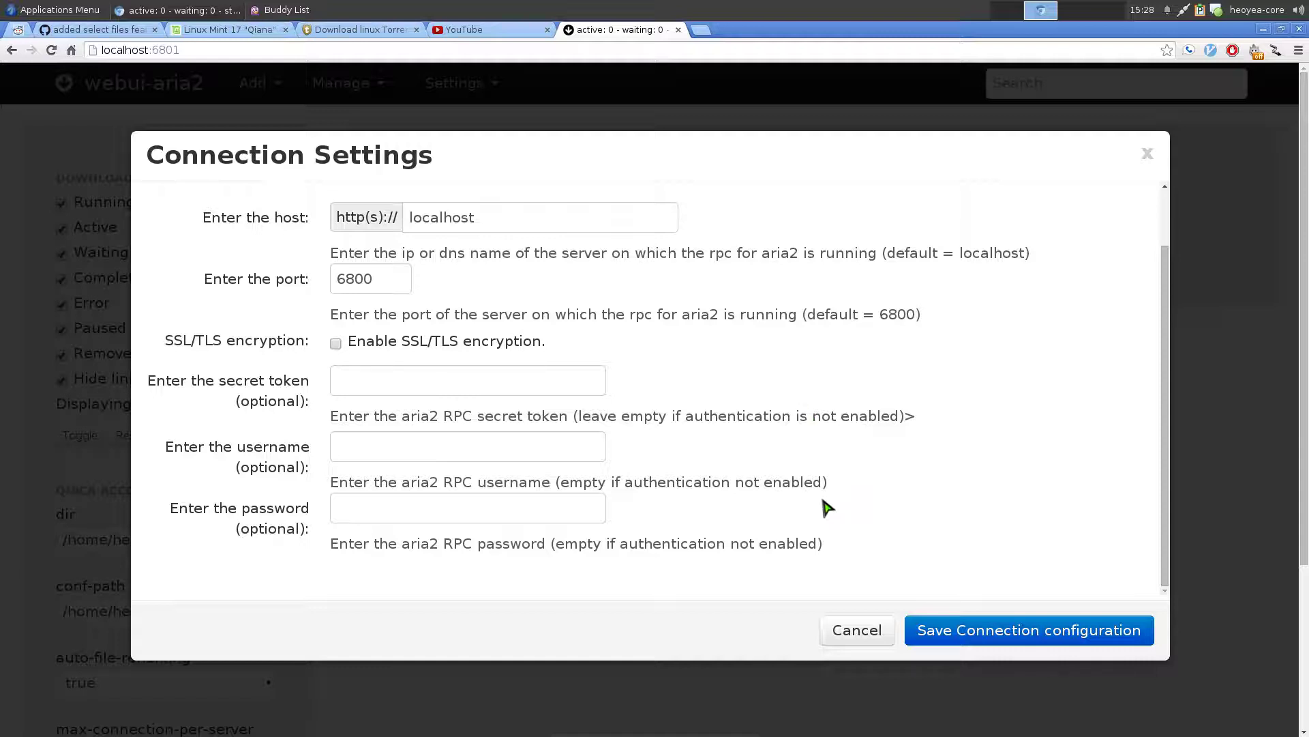
click(858, 631)
click(457, 83)
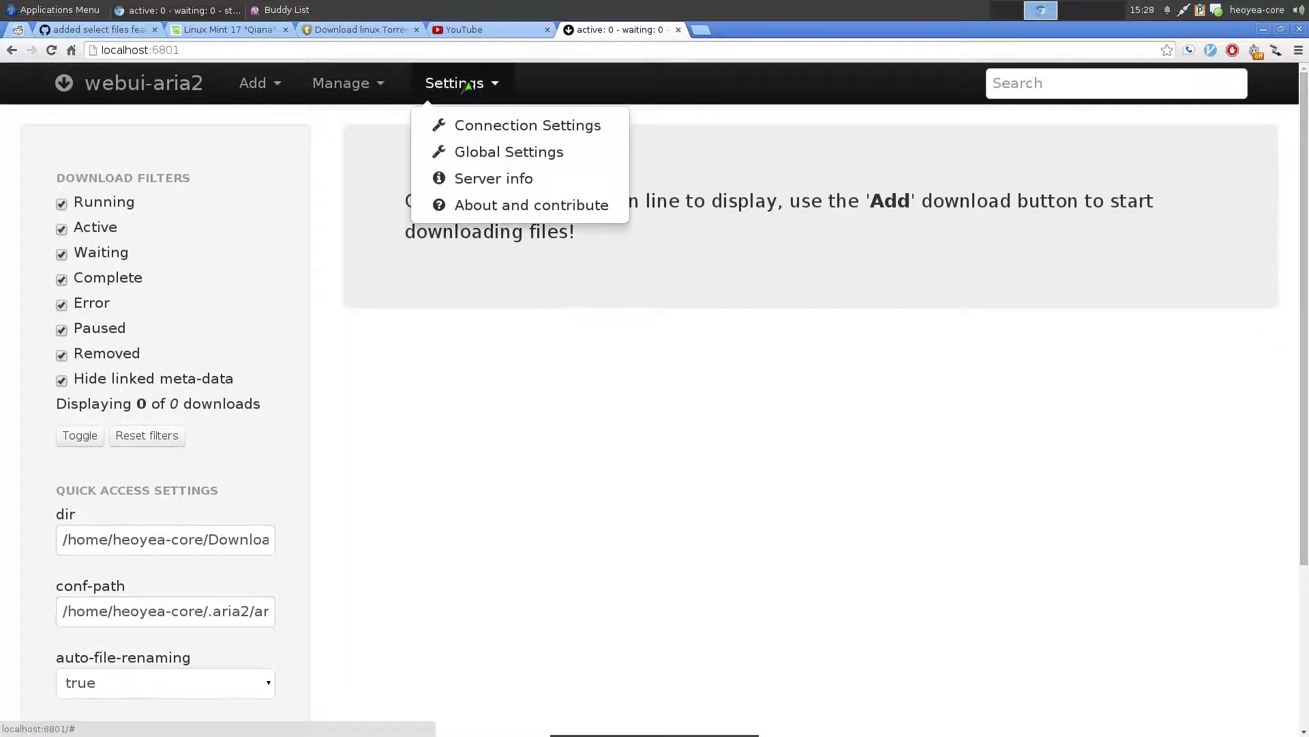
click(488, 153)
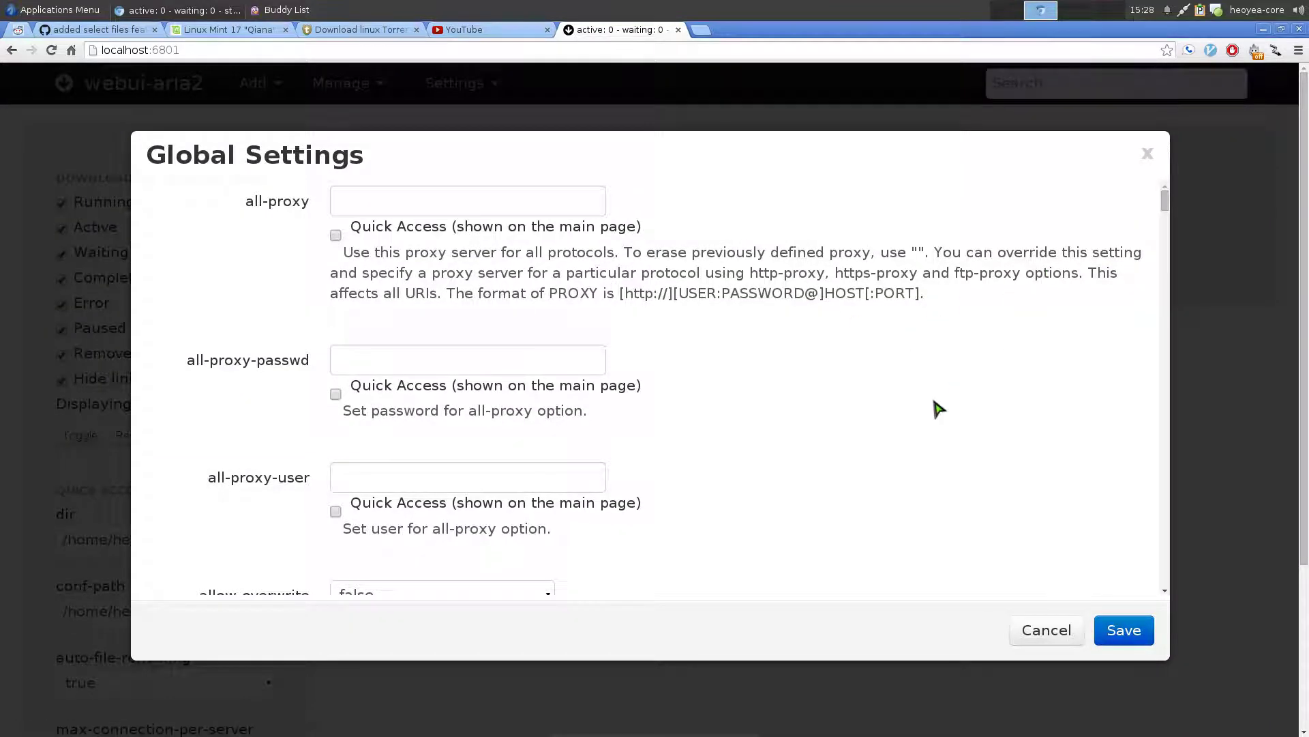
click(1147, 154)
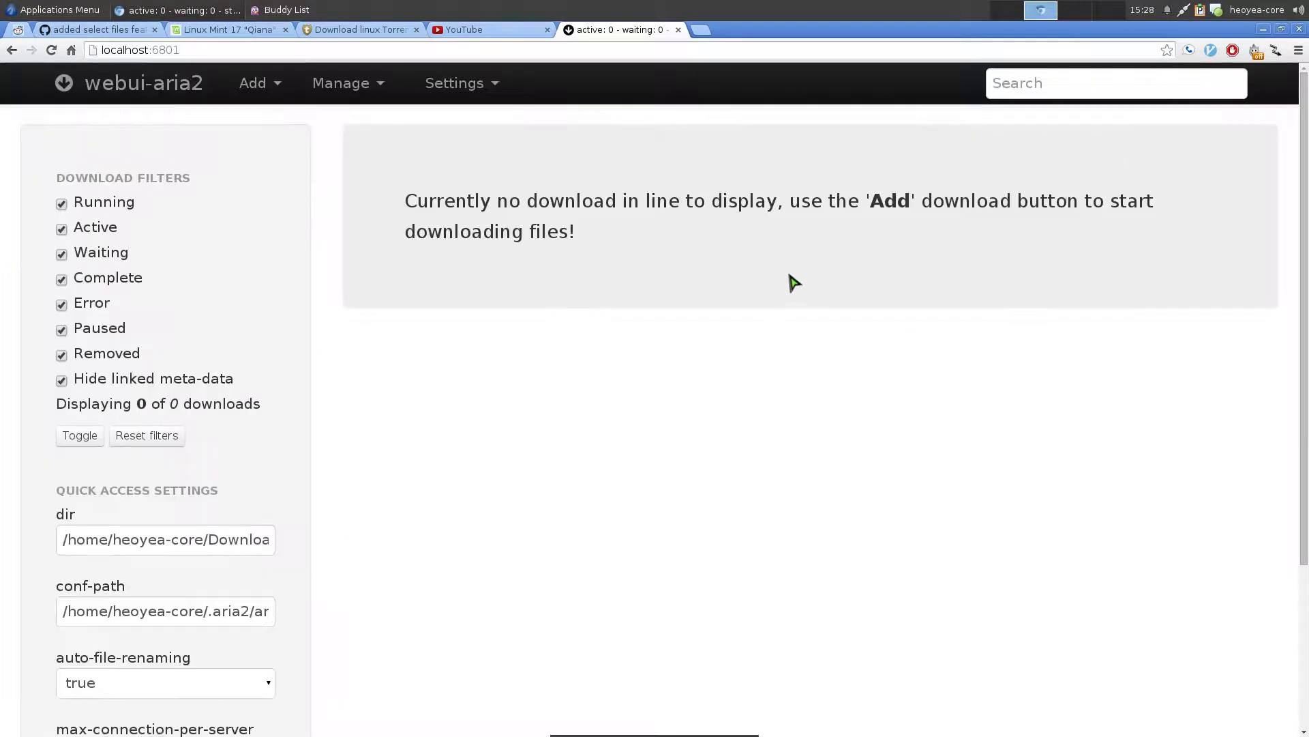
click(357, 101)
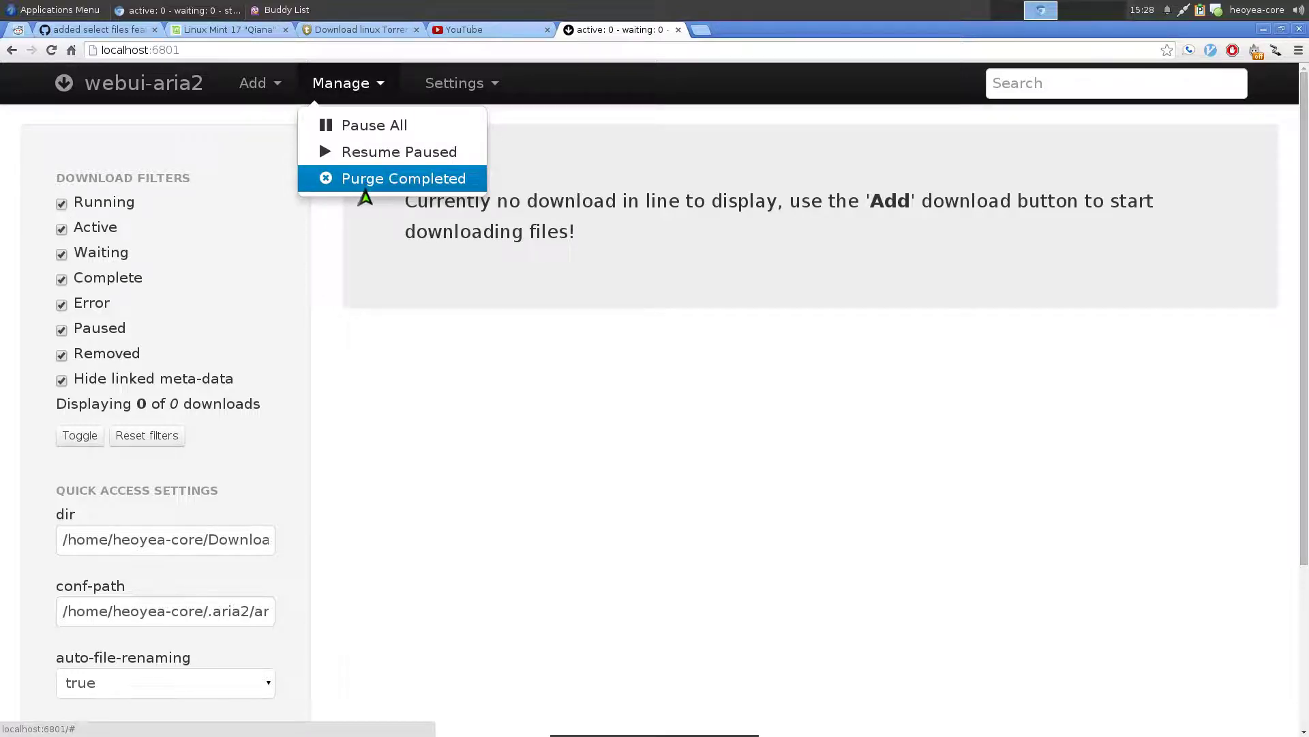
click(604, 269)
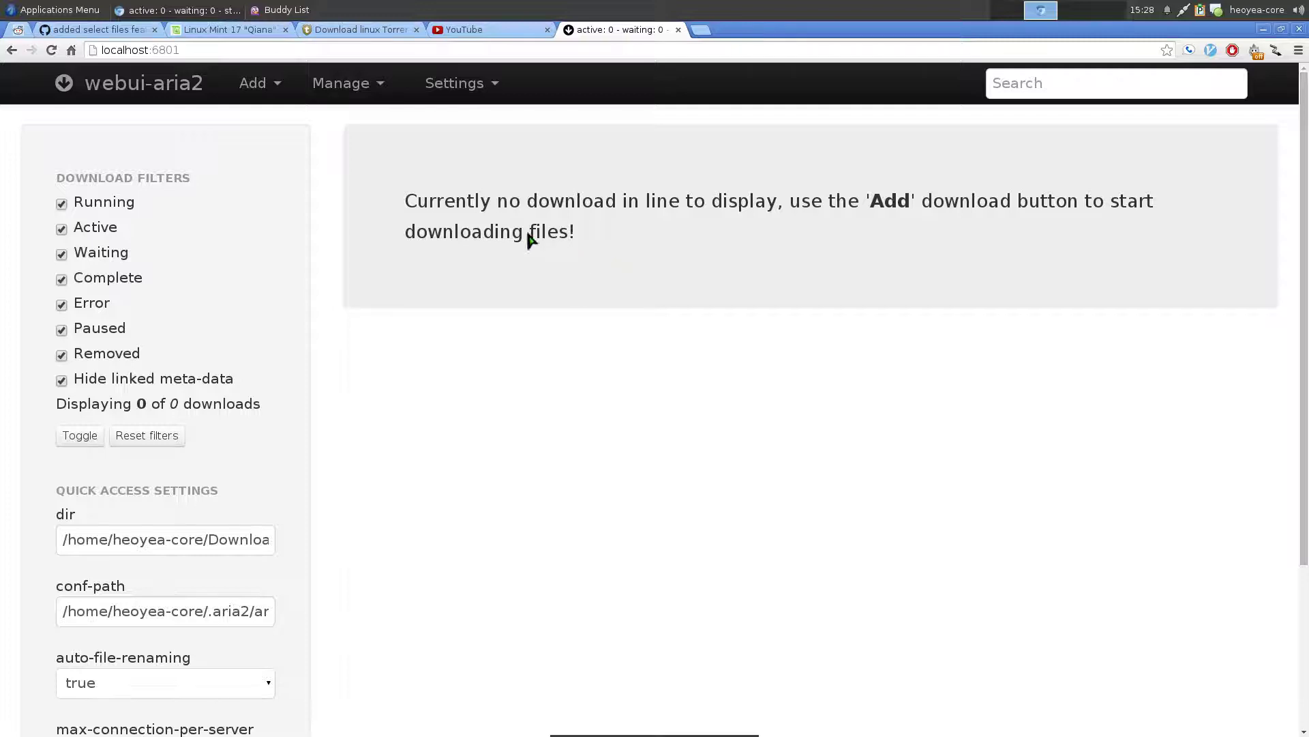
Send the University of Free State mirror's Linux Mint 17 Cinnamon 64-bit ISO to aria2.
click(236, 29)
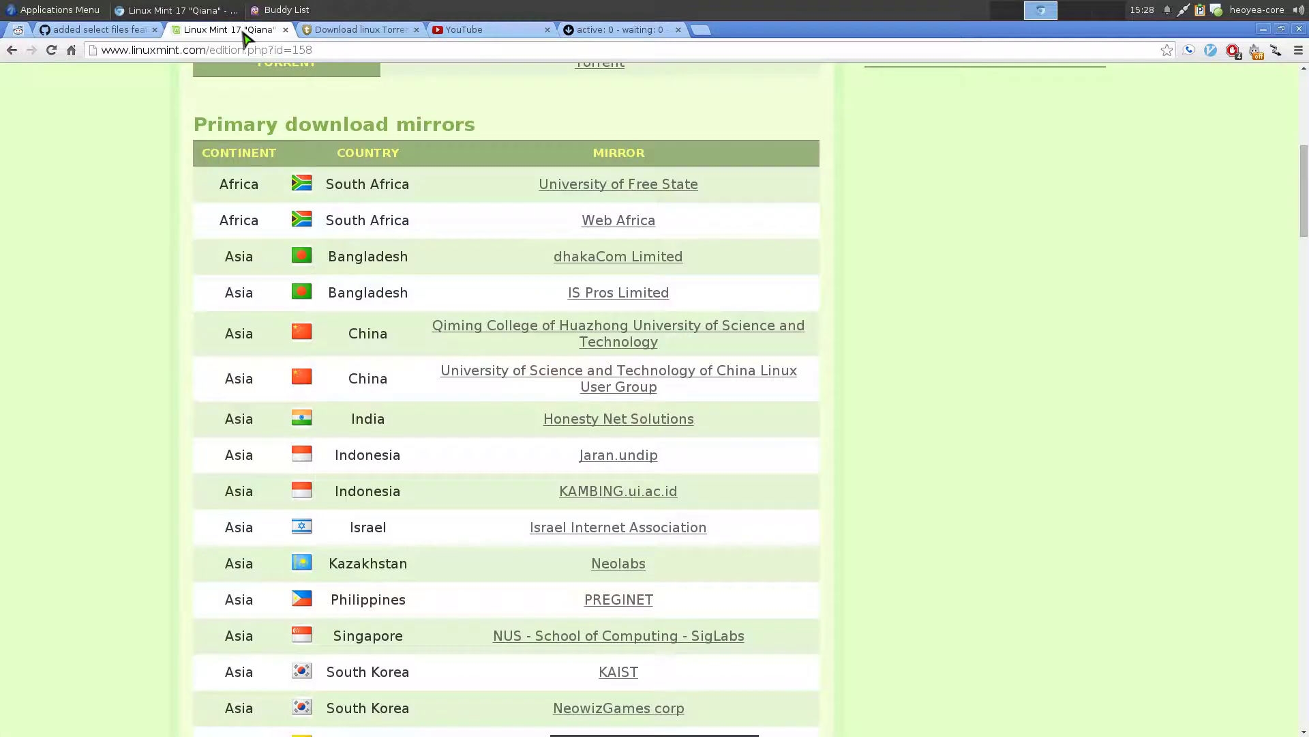
scroll(145, 352, up, 7)
scroll(143, 350, up, 2)
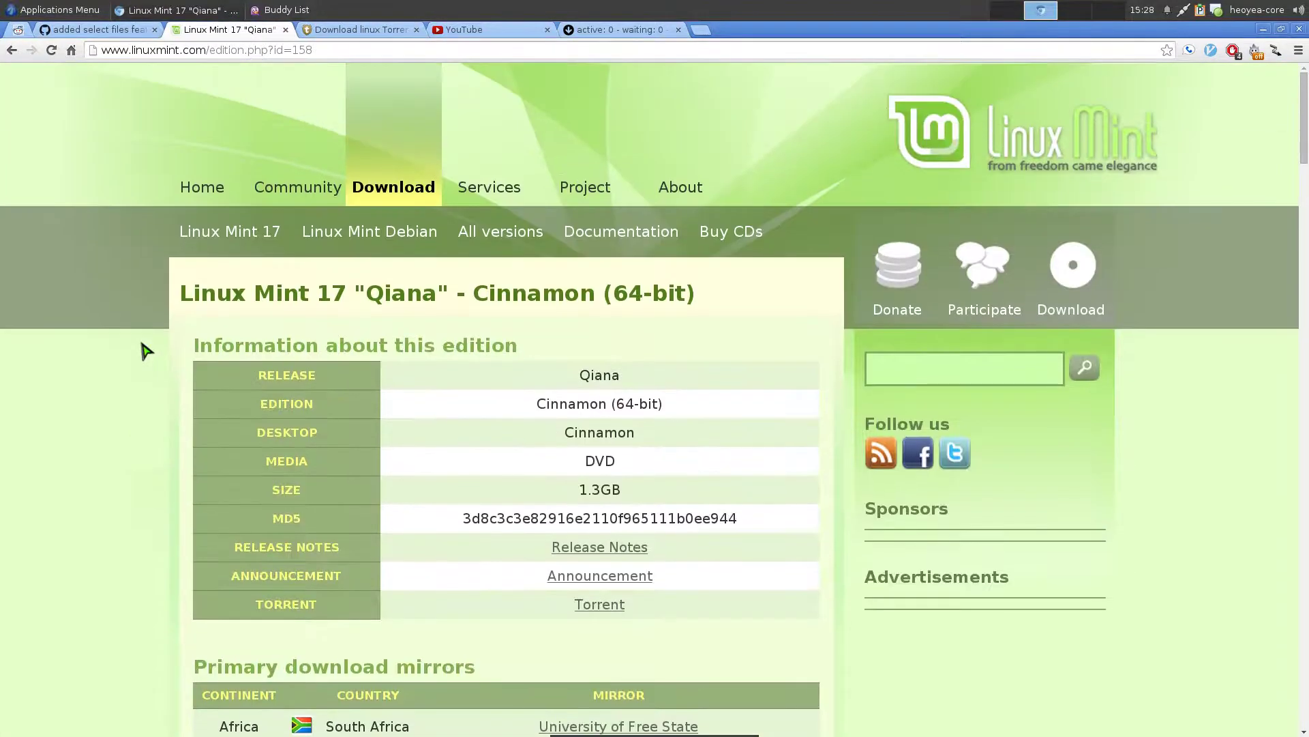
scroll(409, 361, down, 10)
scroll(429, 392, down, 1)
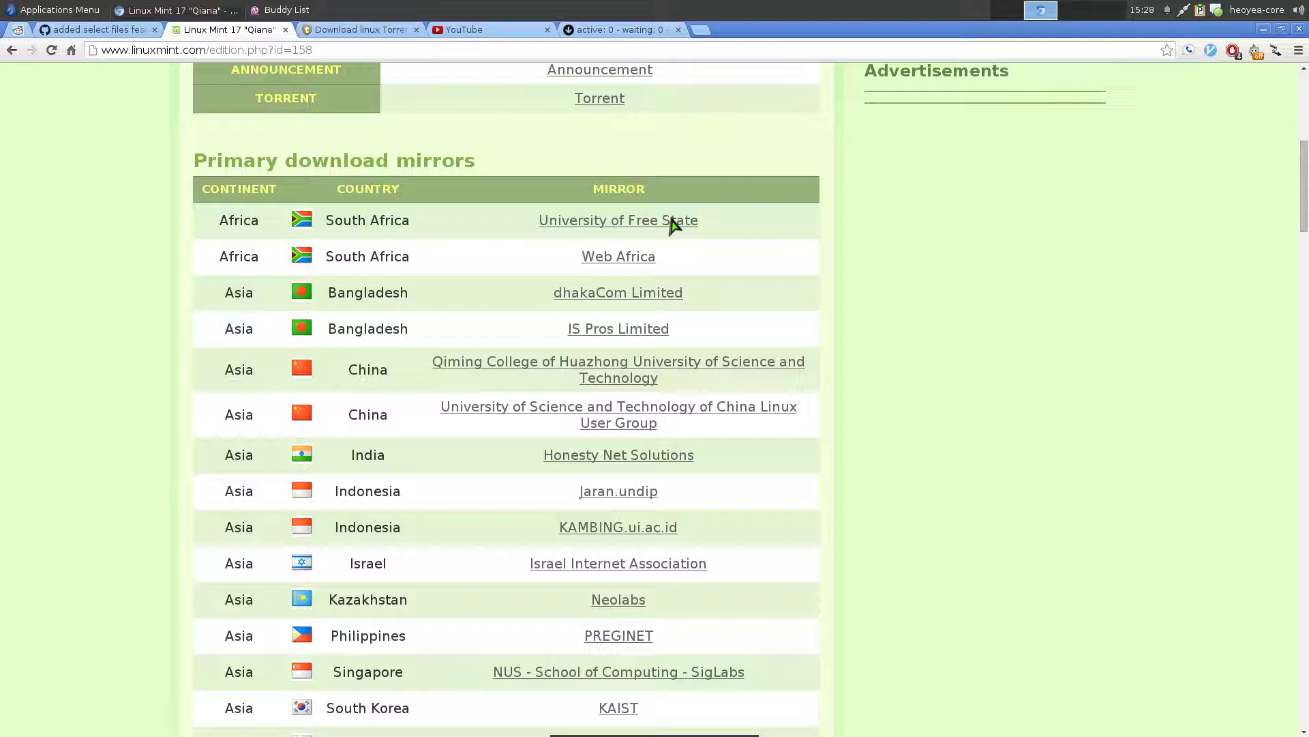
right_click(641, 232)
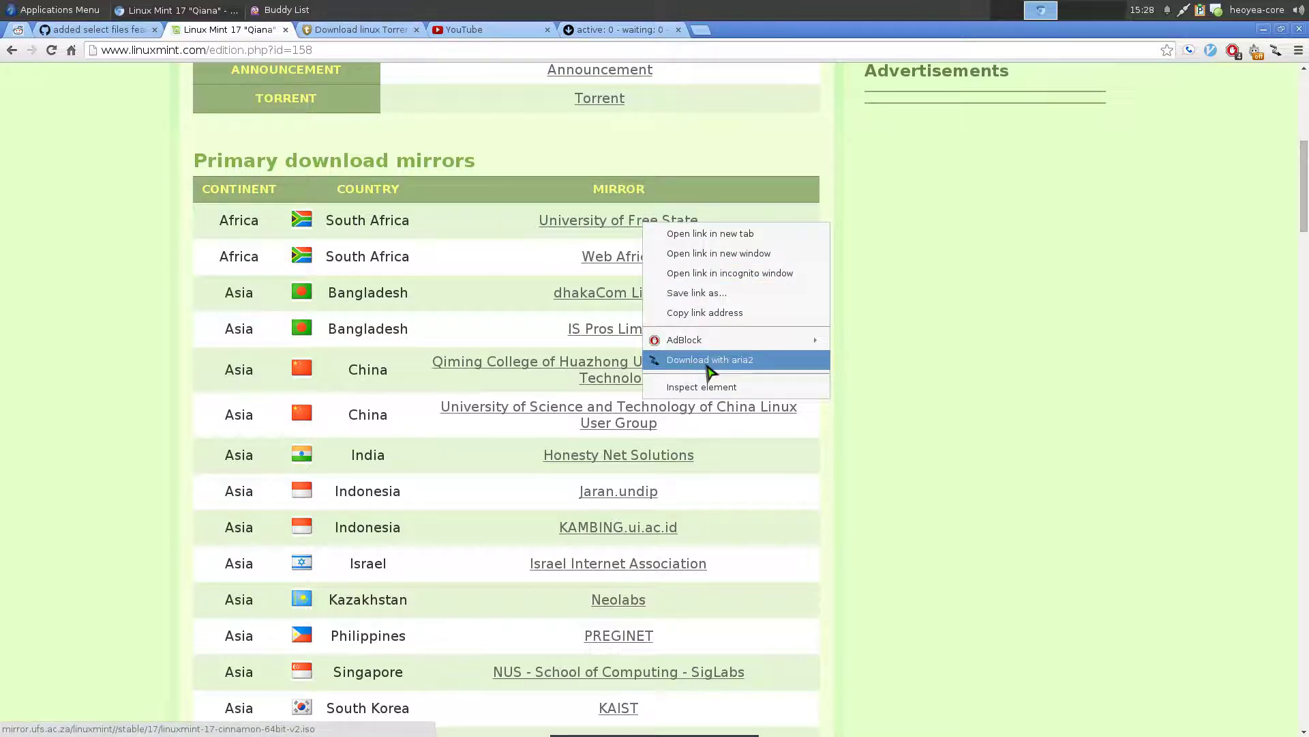
click(744, 367)
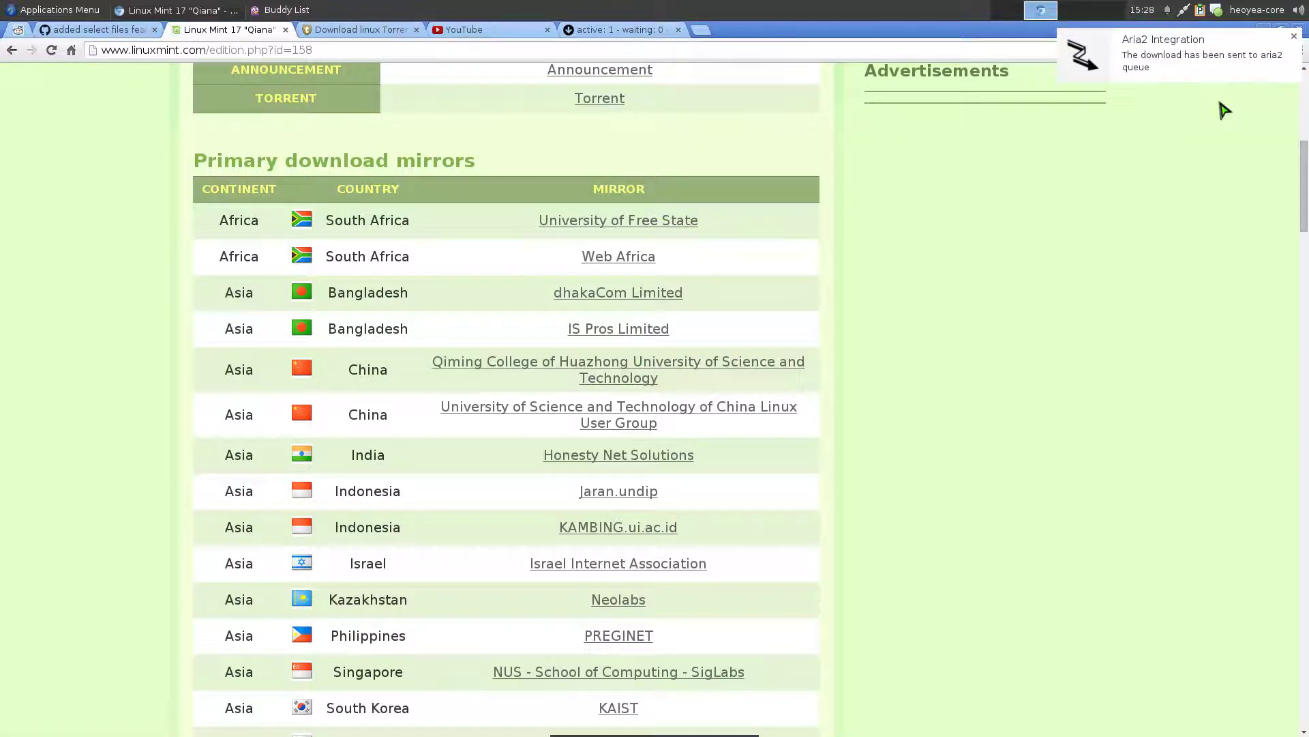
In webui-aria2, expand and then collapse the linuxmint-17-cinnamon-64bit-v2.iso download details.
click(637, 29)
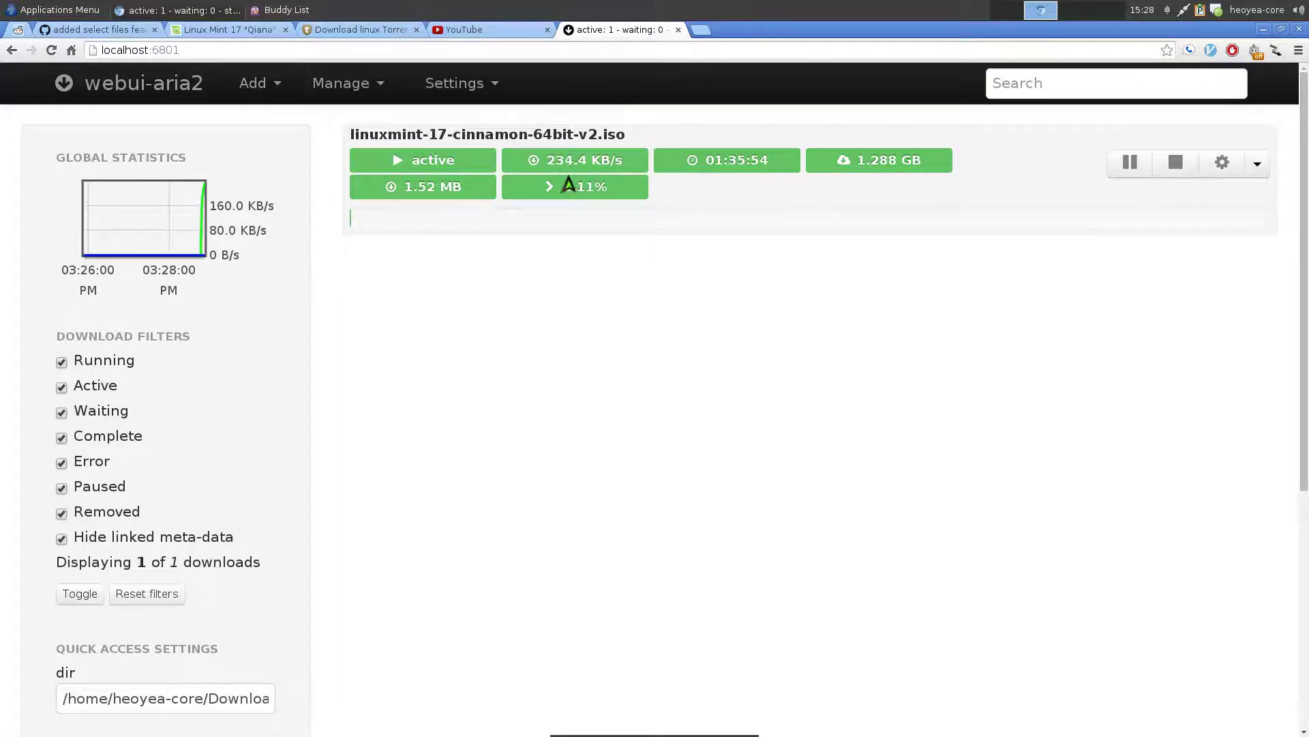
click(462, 186)
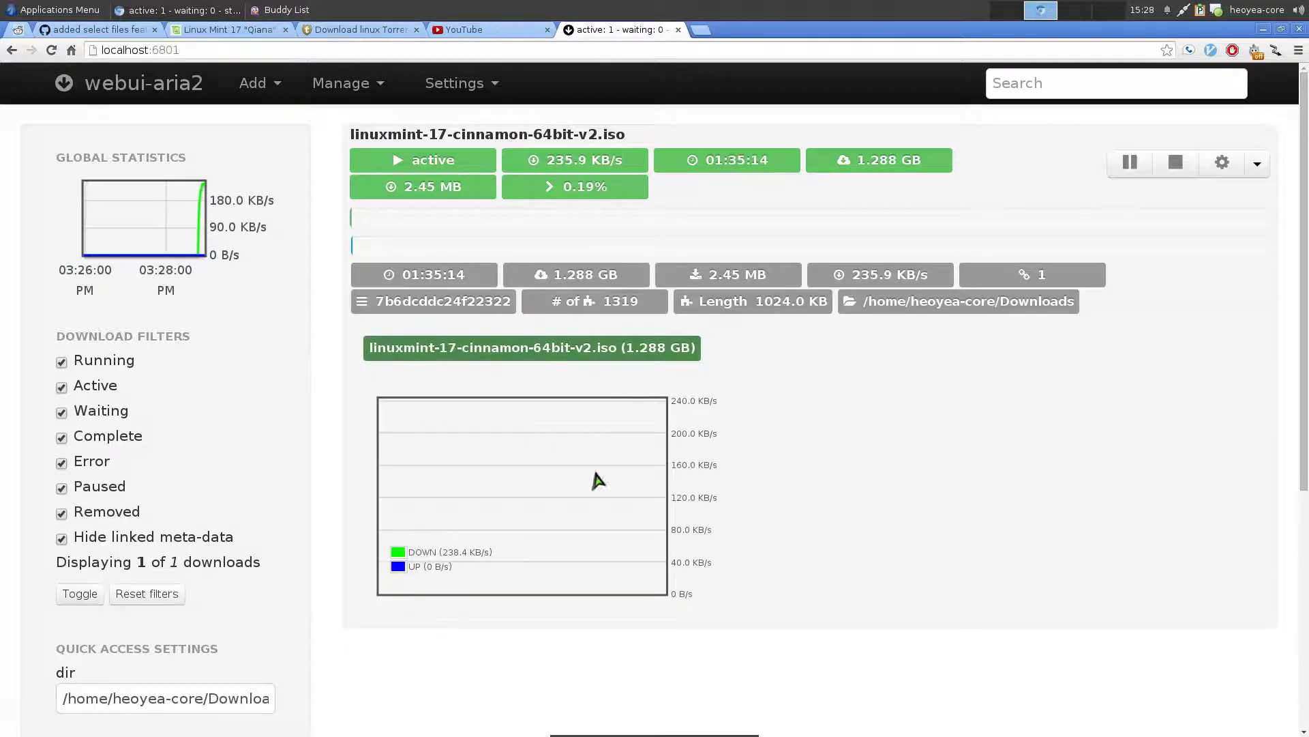
click(510, 148)
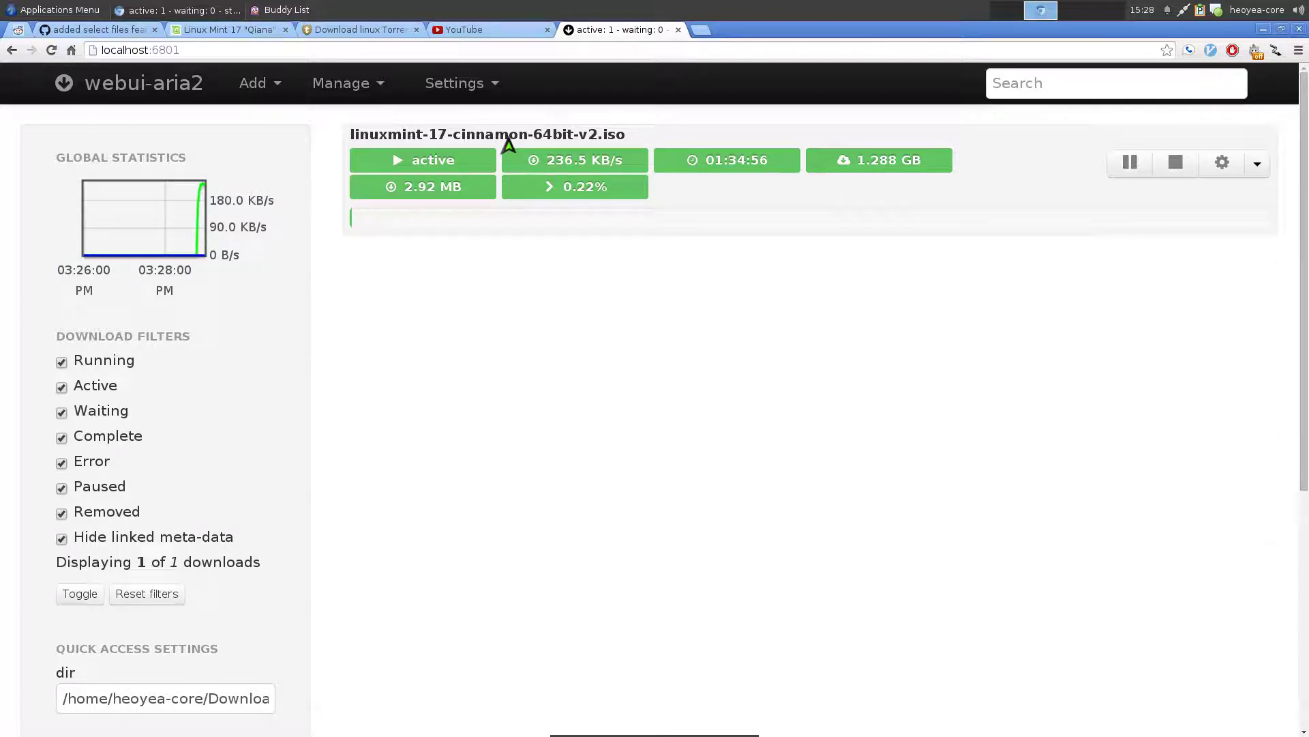
Send the kali linux 1.0.9 amd64 magnet link to aria2 and return to the download list.
click(362, 31)
scroll(430, 273, up, 1)
mouse_move(566, 329)
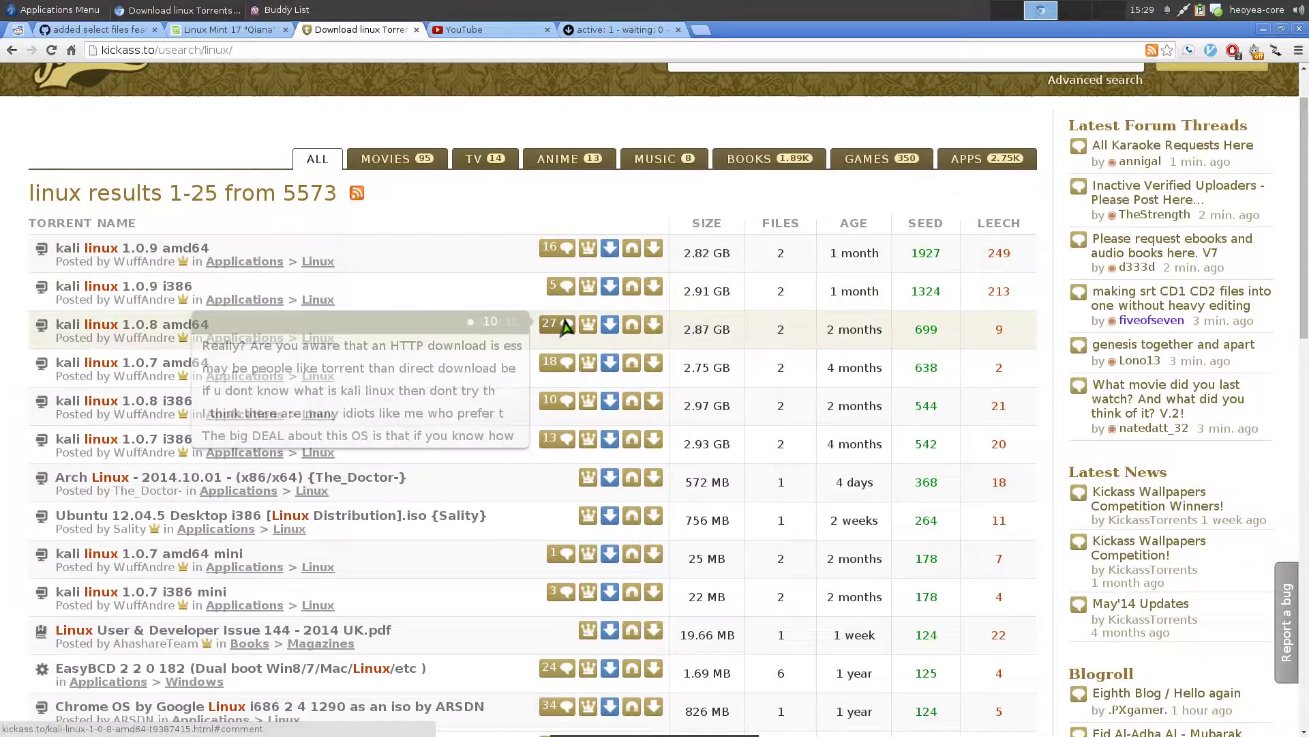
scroll(566, 329, down, 2)
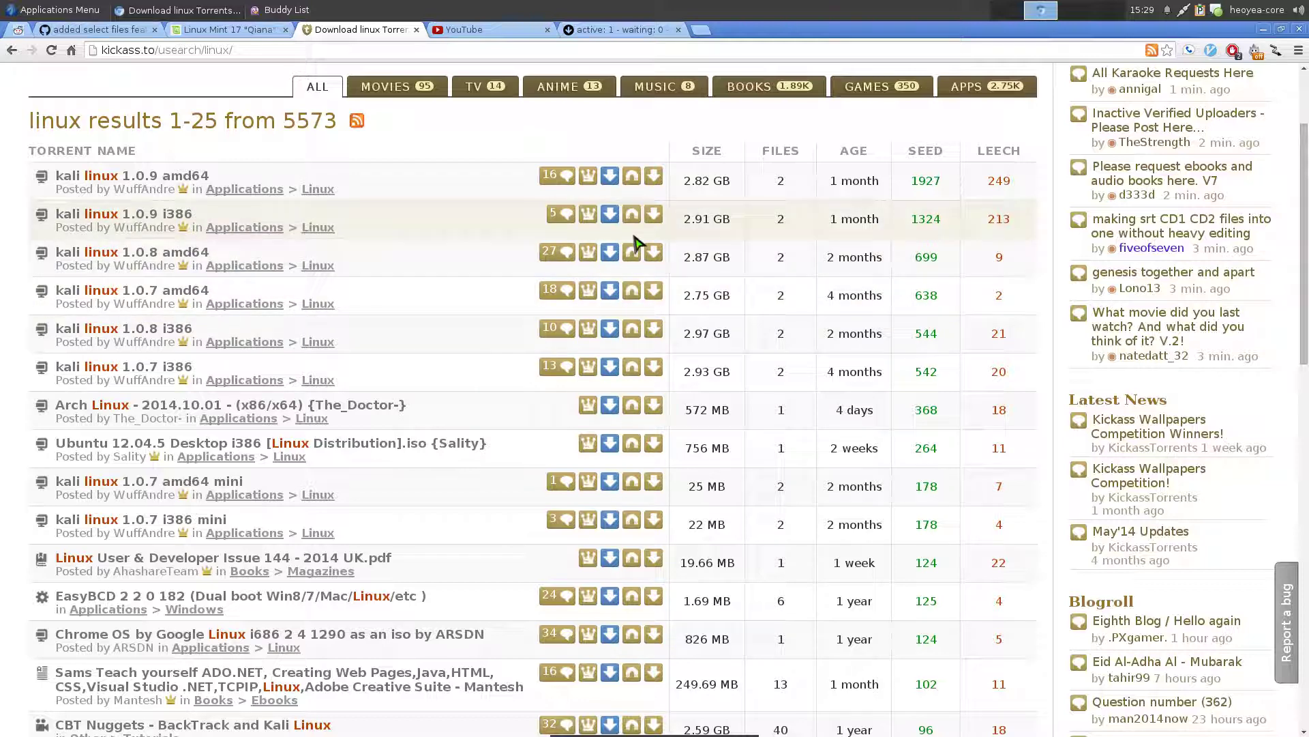
right_click(629, 185)
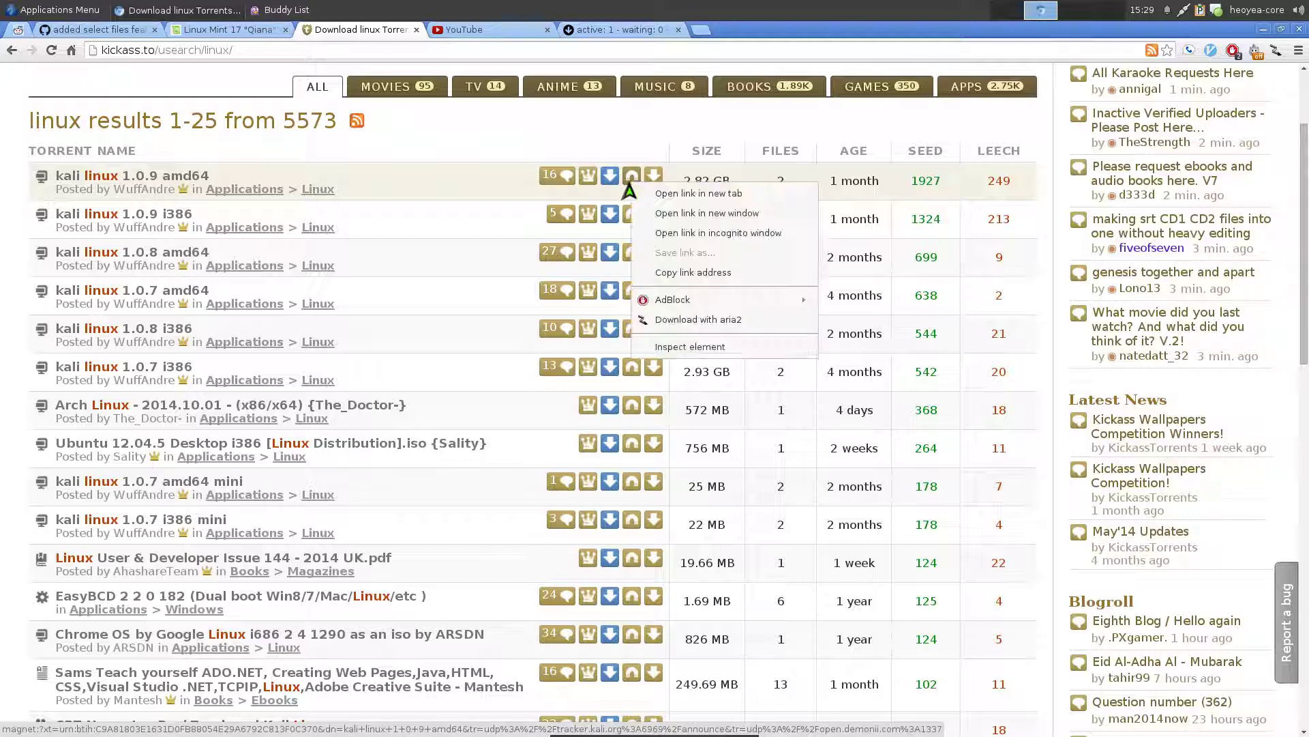
click(668, 326)
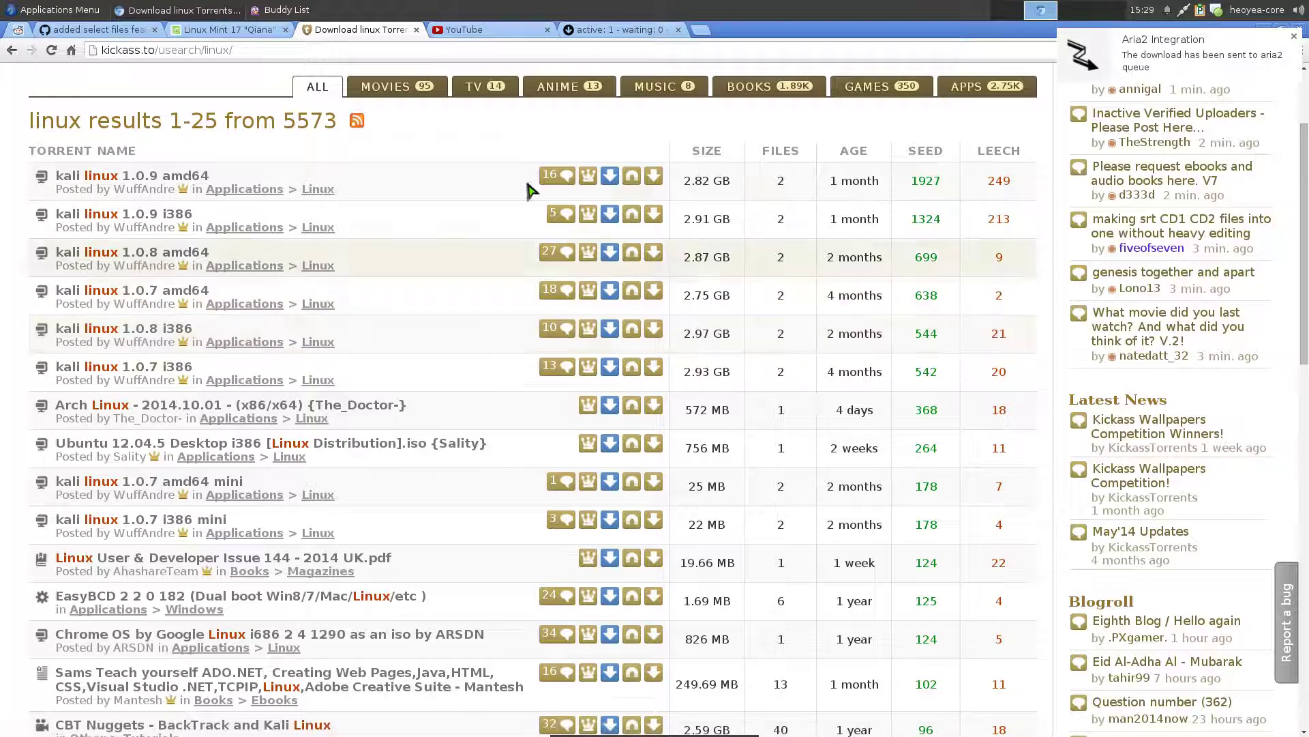
click(641, 34)
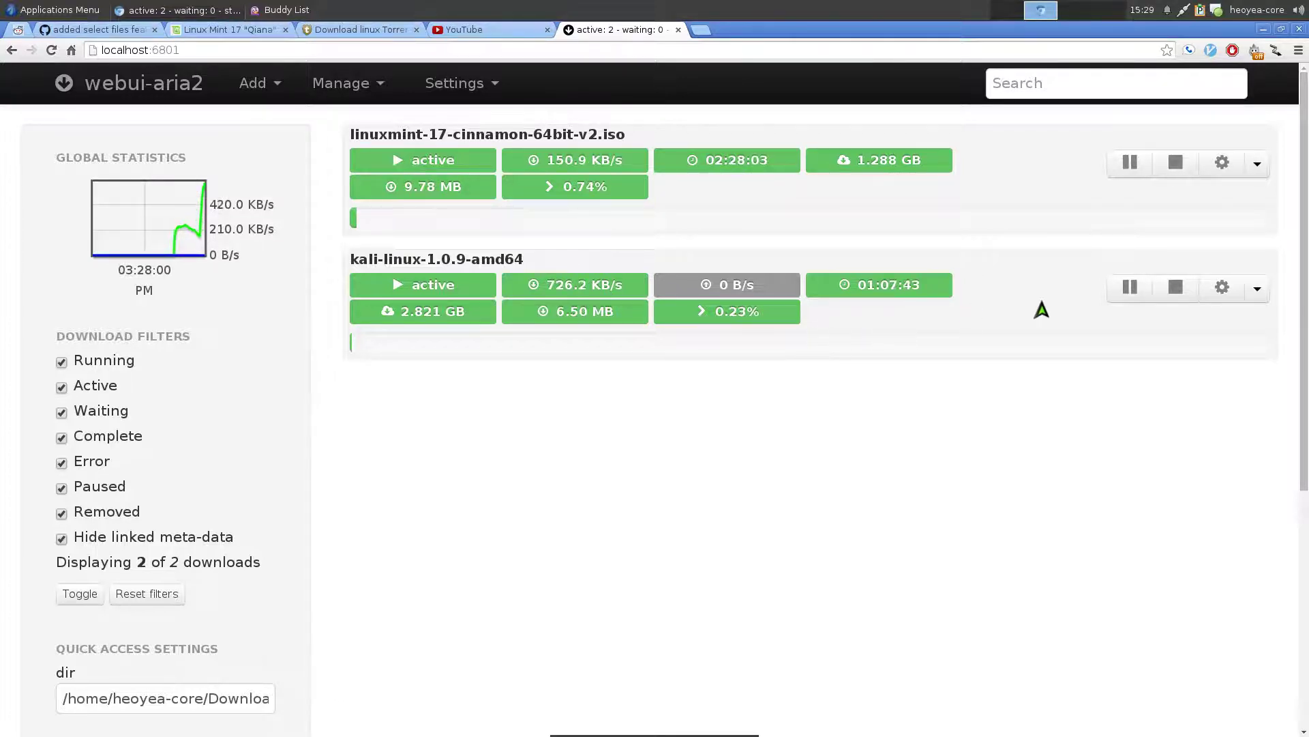
Stop and remove the kali and Linux Mint downloads, then clear the Mint entry.
click(1172, 289)
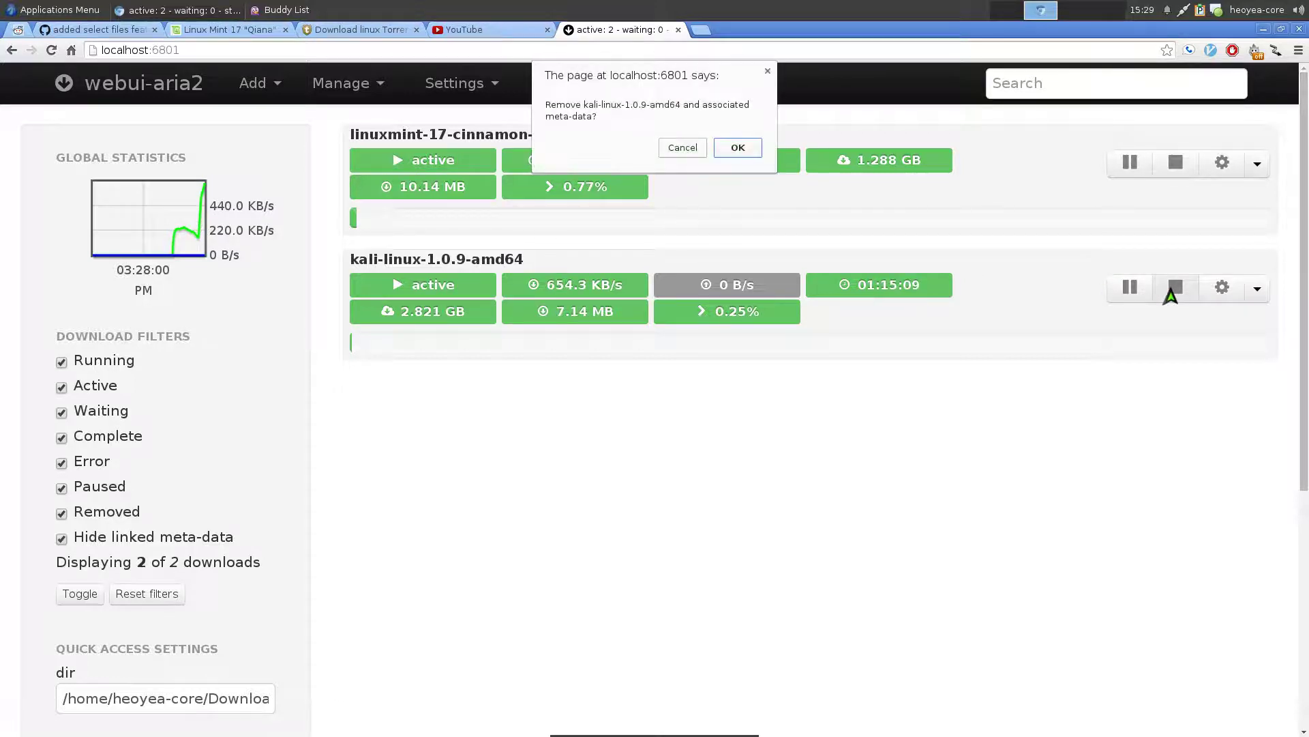
click(737, 150)
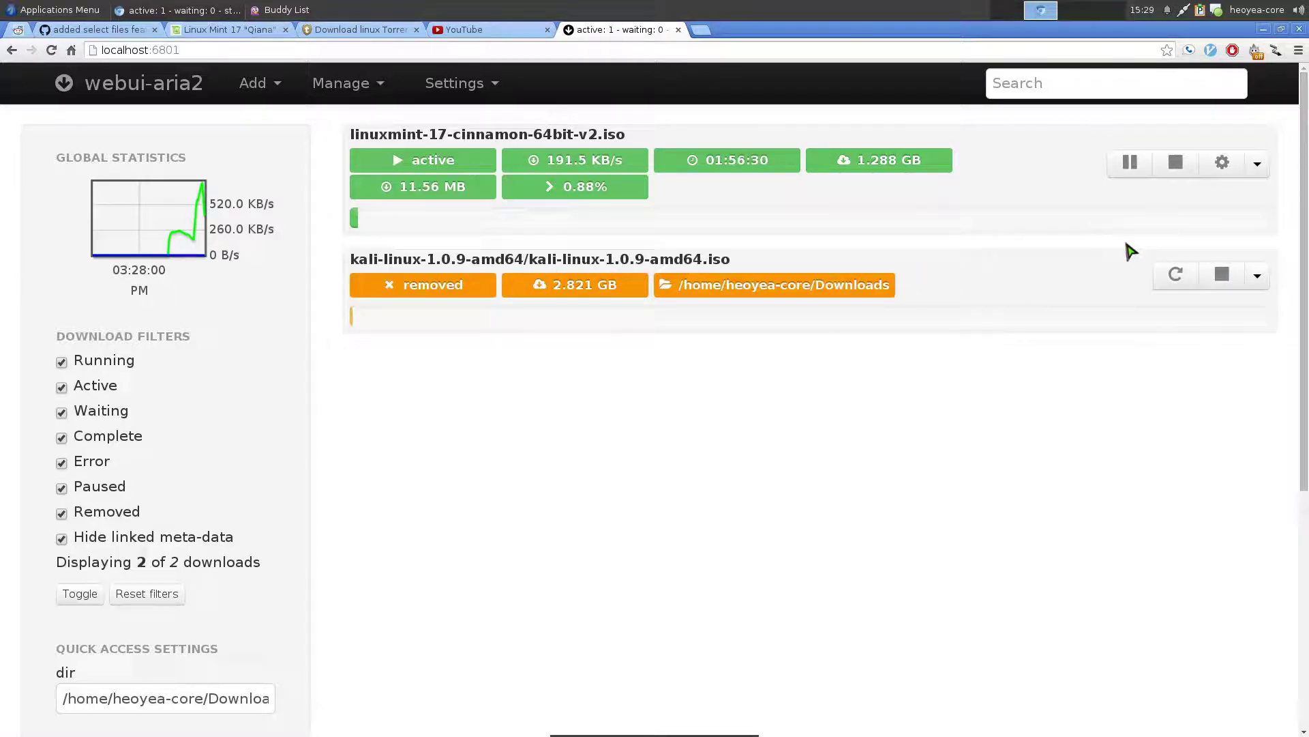
click(1182, 171)
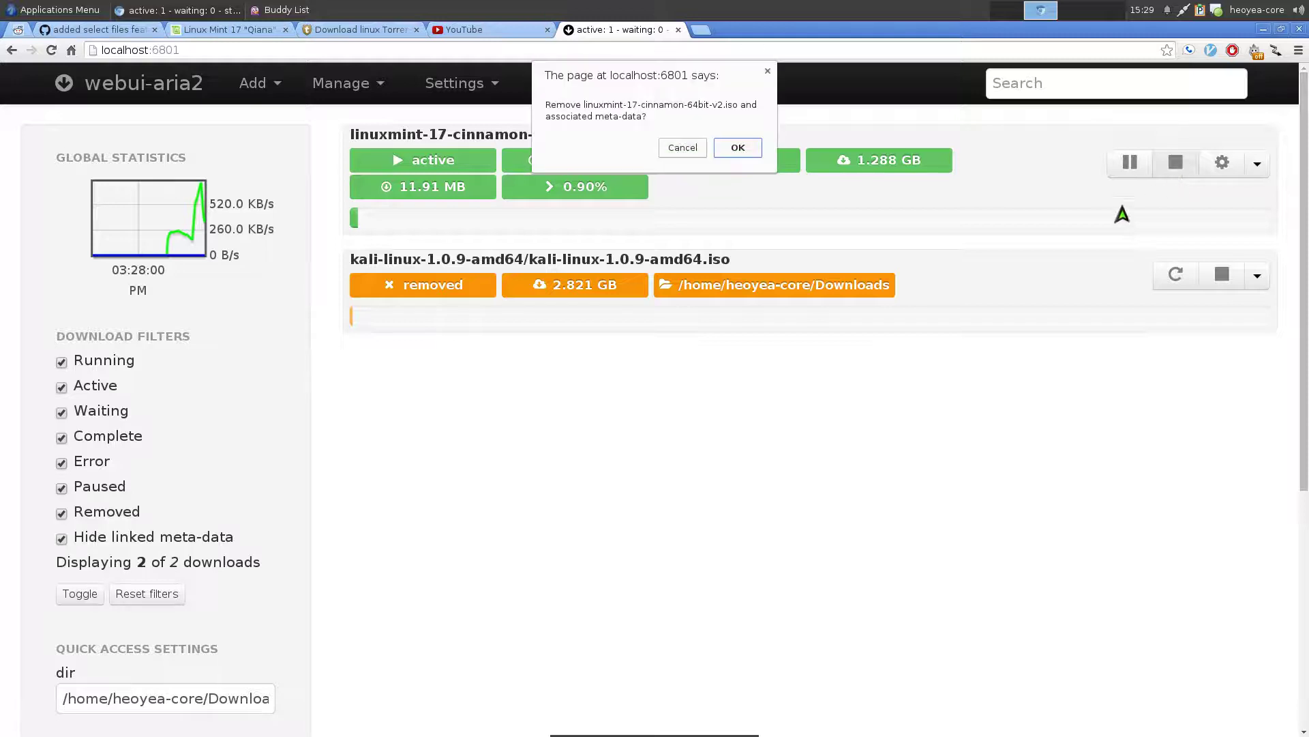
click(729, 148)
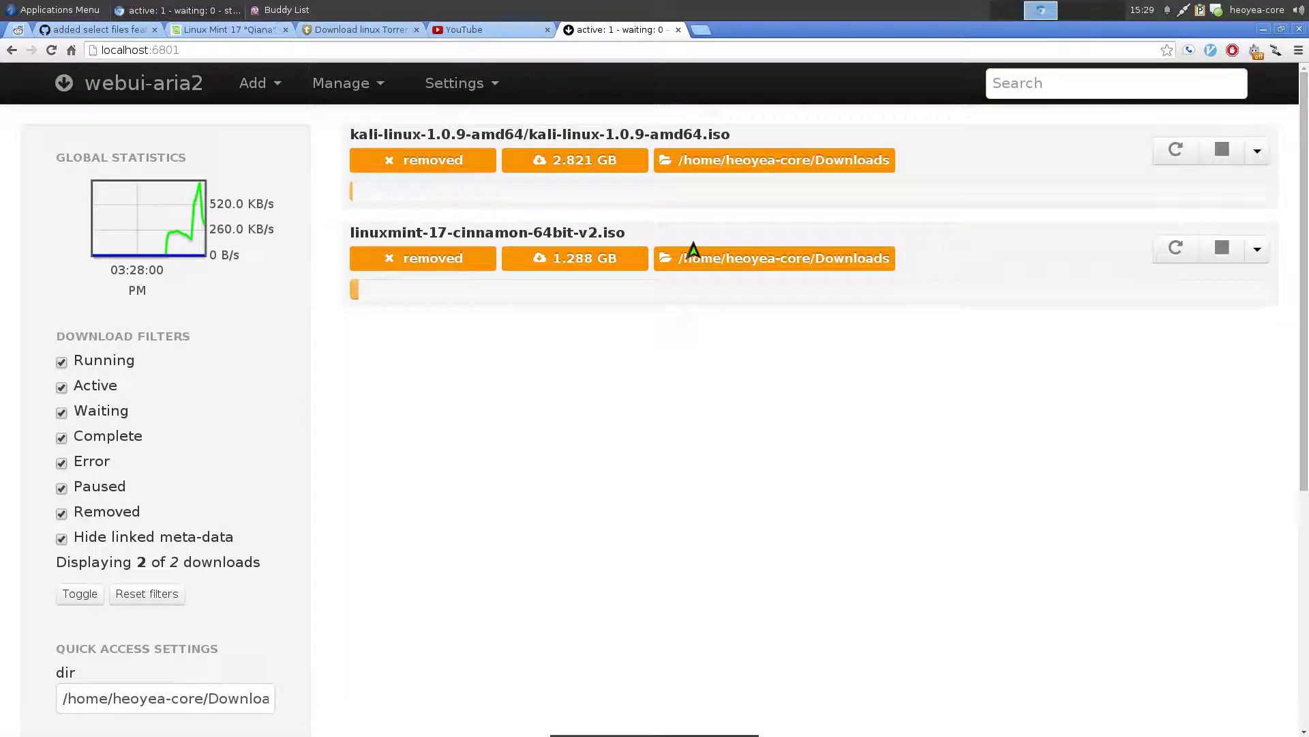
click(1221, 248)
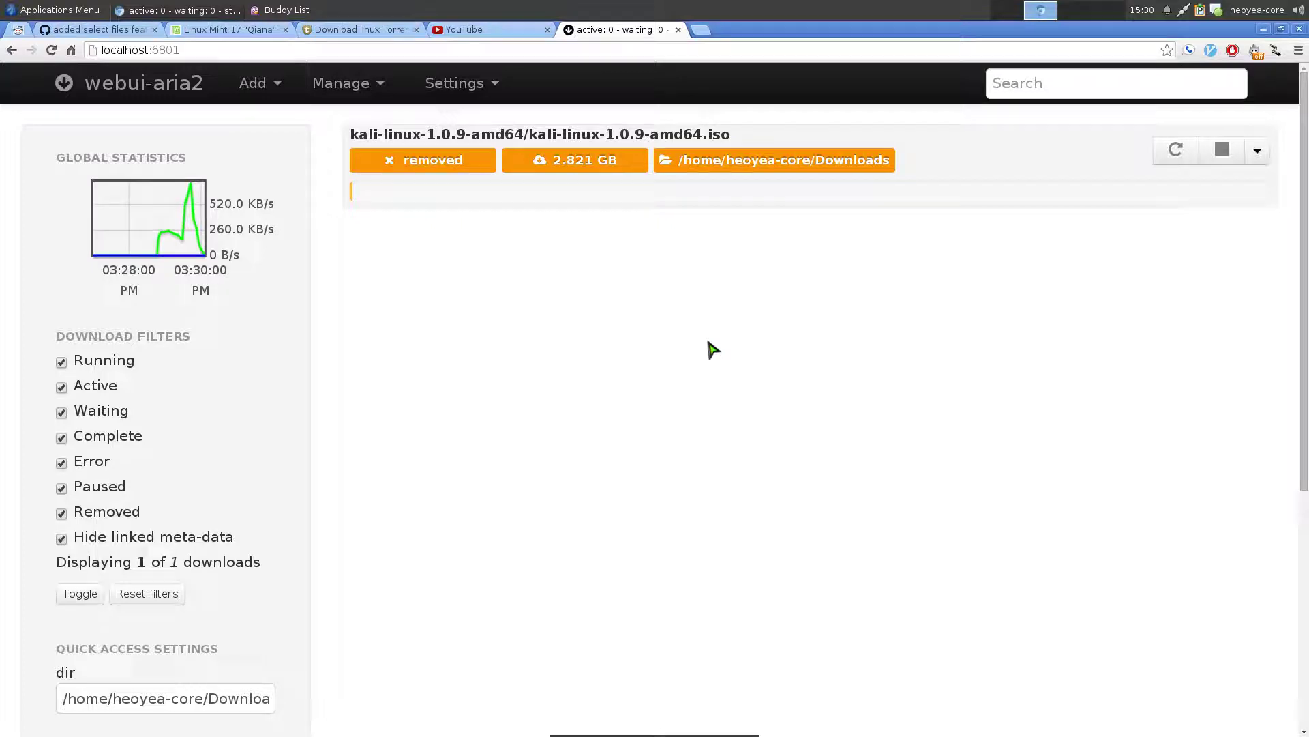
Browse the webui-aria2 GitHub repository page showing 307 commits, 2 branches and 11 contributors.
click(101, 34)
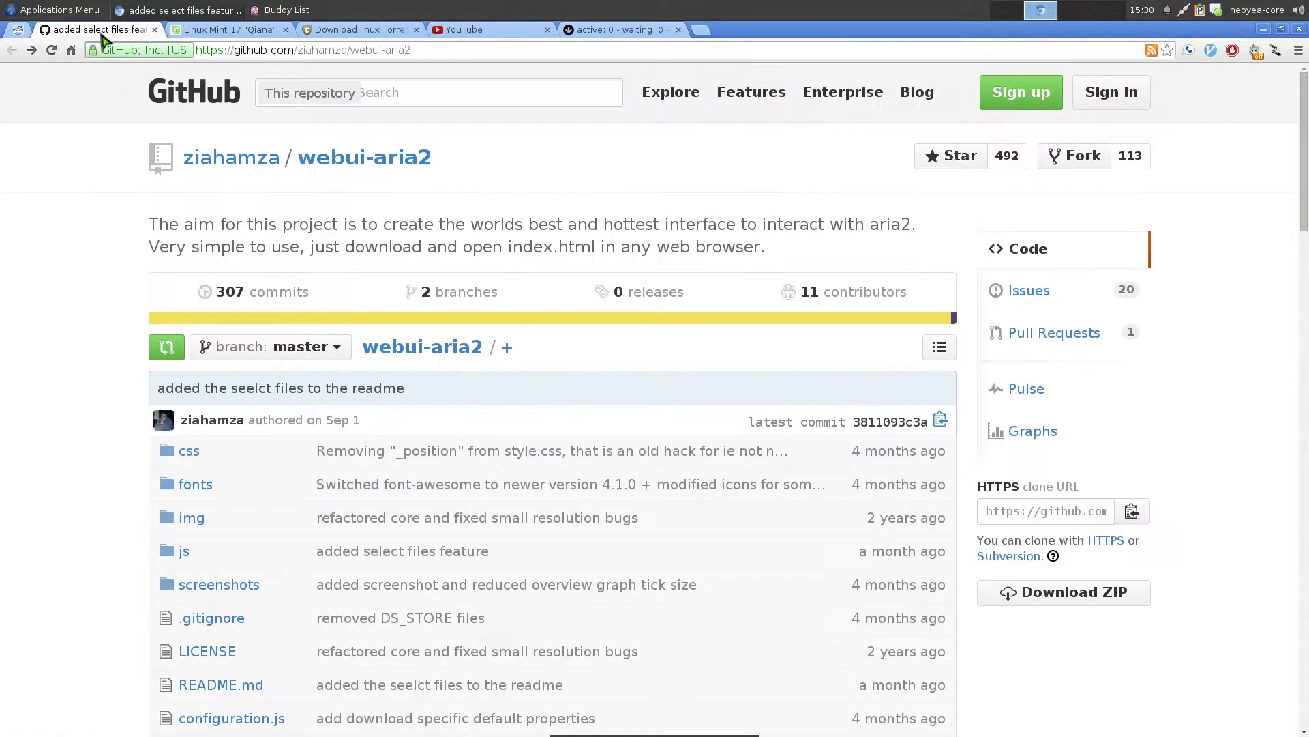
scroll(525, 253, down, 3)
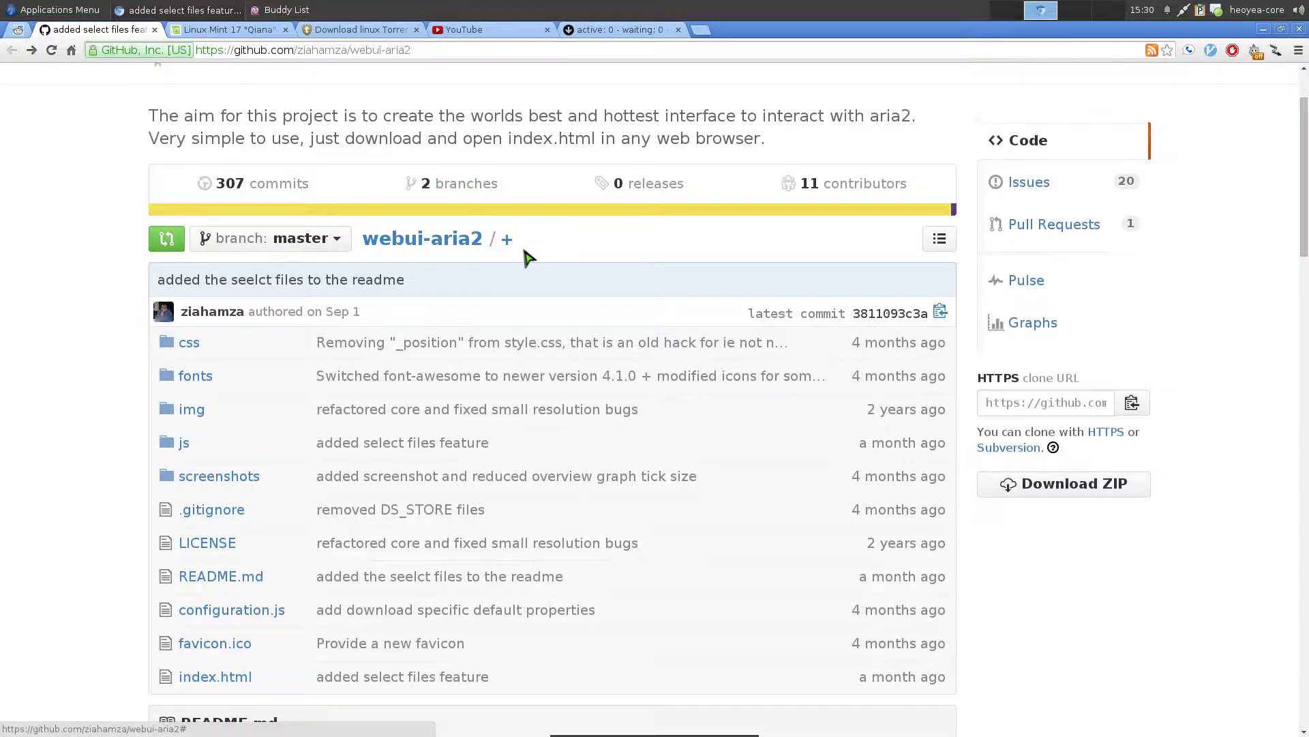
scroll(535, 277, up, 3)
scroll(541, 277, down, 3)
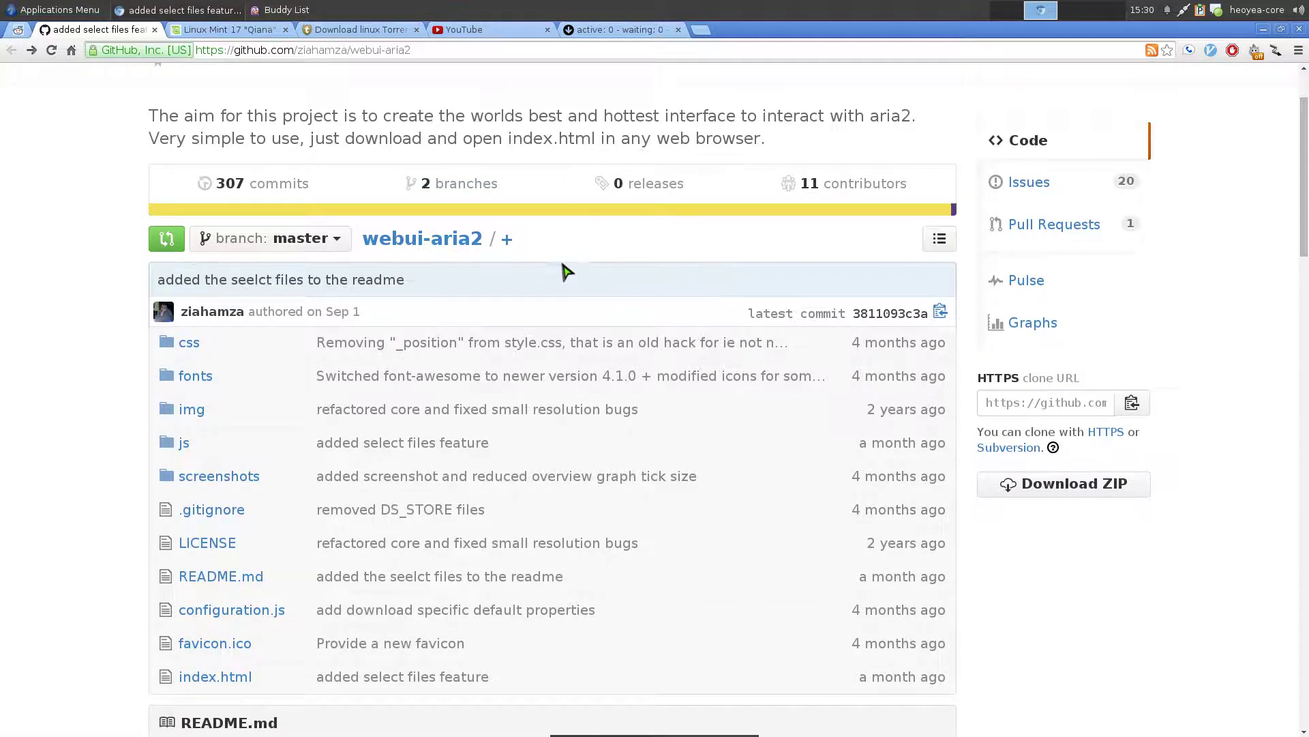
scroll(555, 273, down, 1)
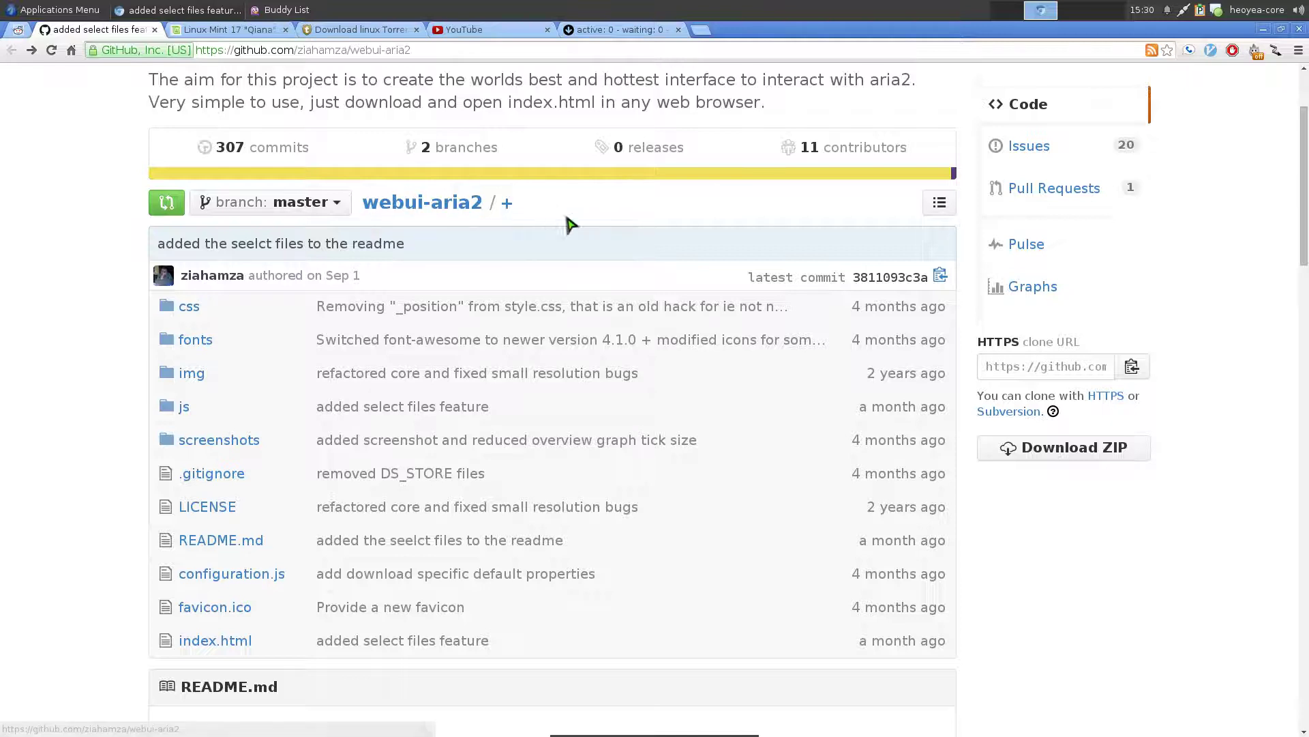
scroll(643, 248, down, 1)
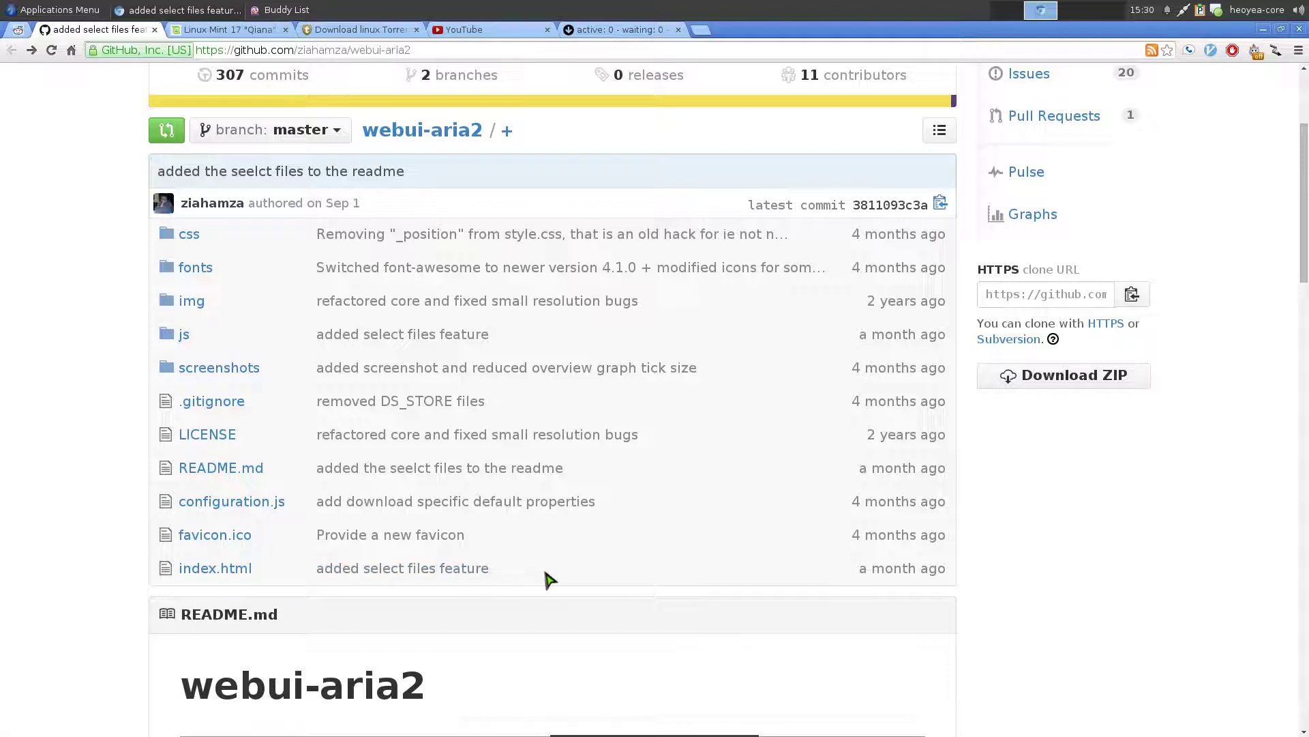
scroll(554, 576, up, 2)
click(1003, 372)
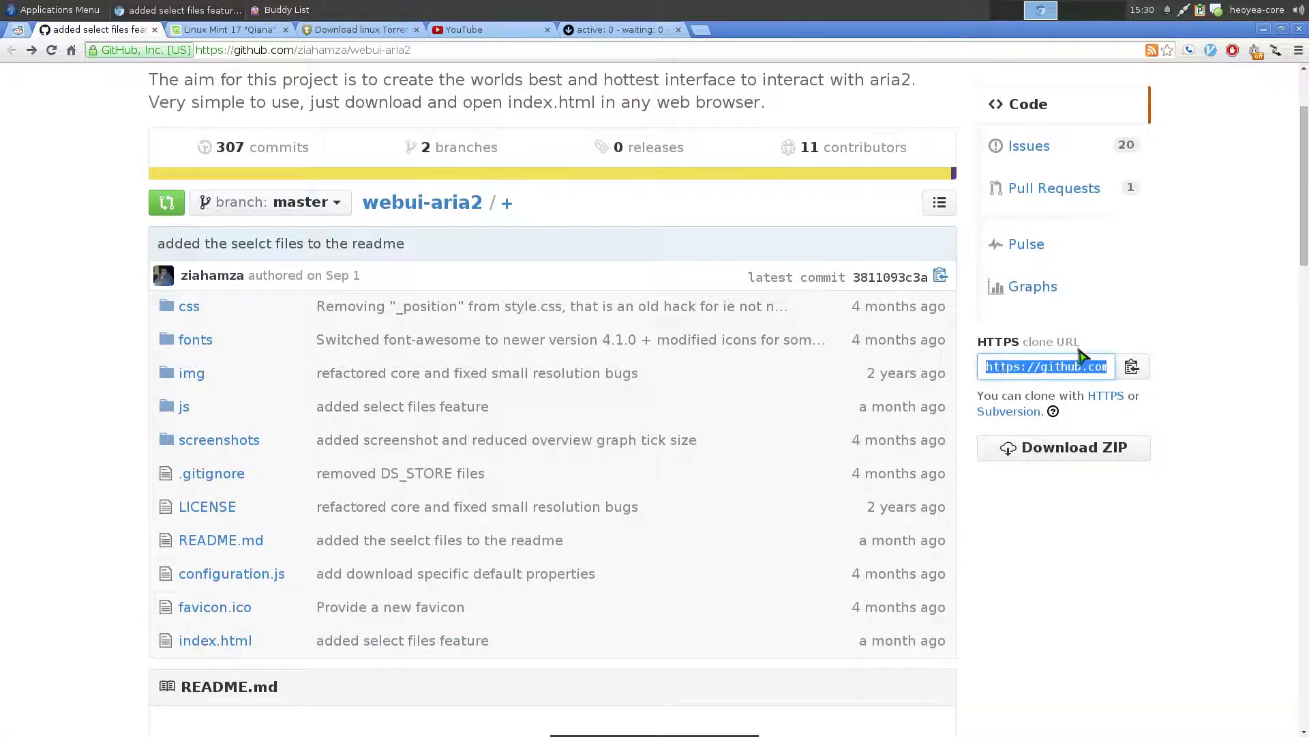
click(1054, 638)
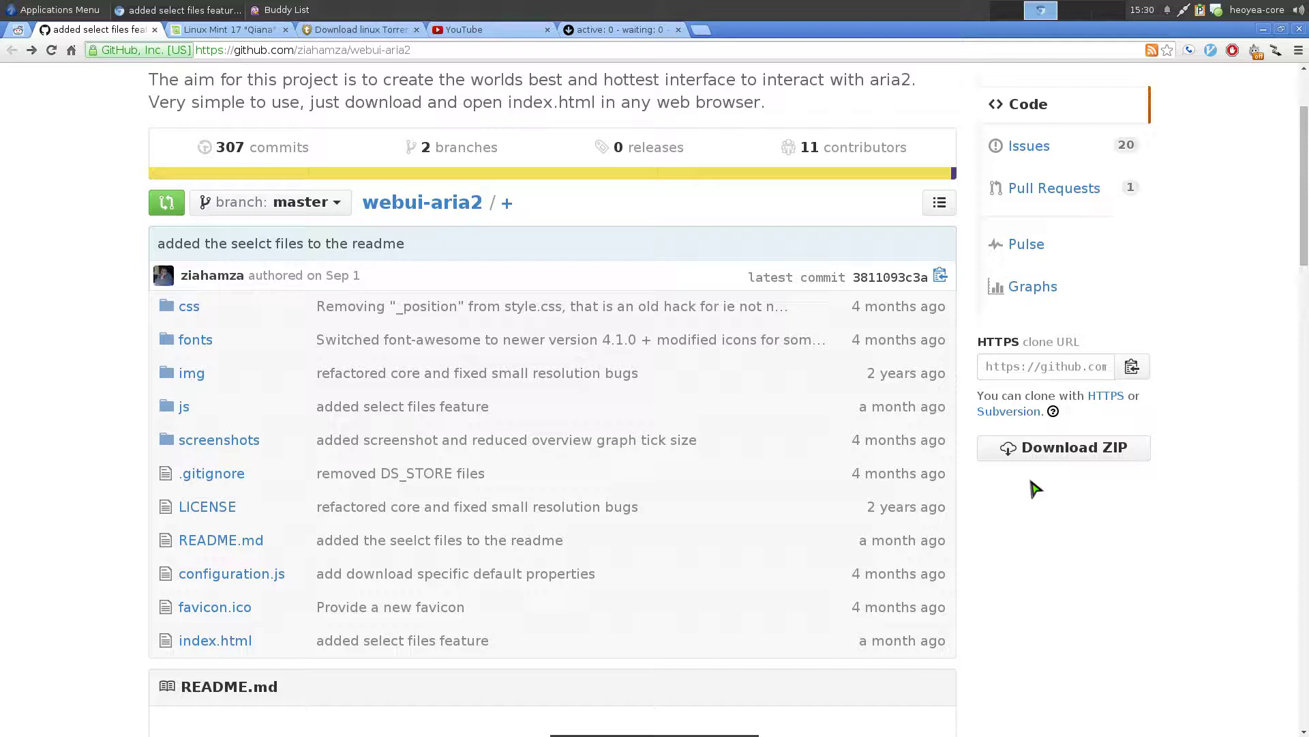
scroll(1035, 488, down, 2)
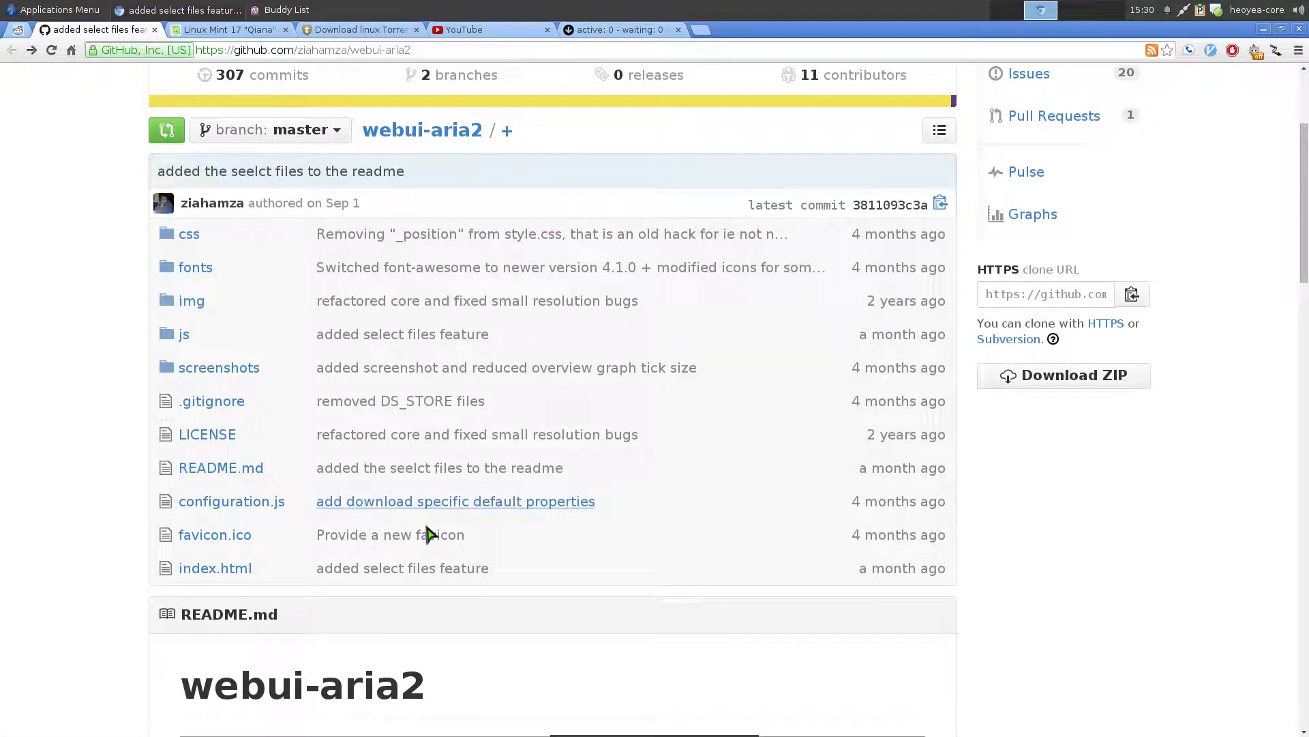
scroll(532, 540, down, 1)
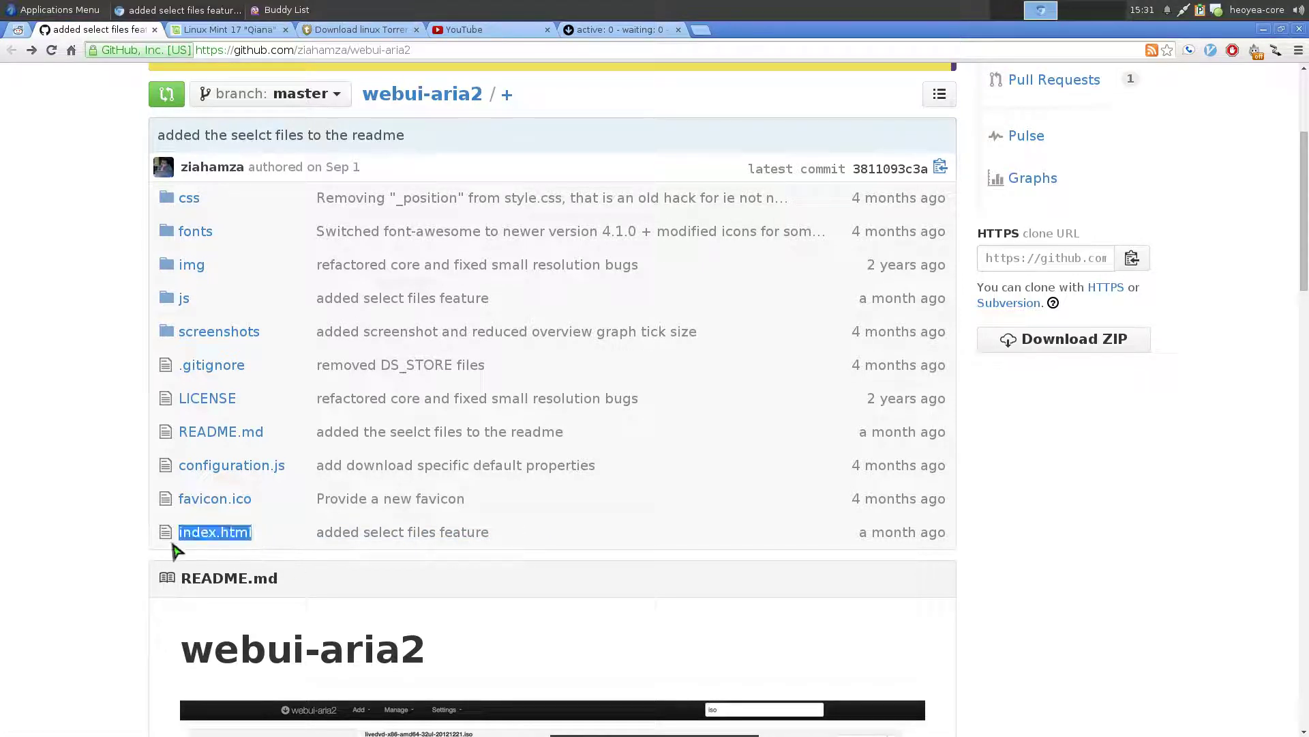
scroll(358, 567, down, 4)
scroll(358, 568, down, 4)
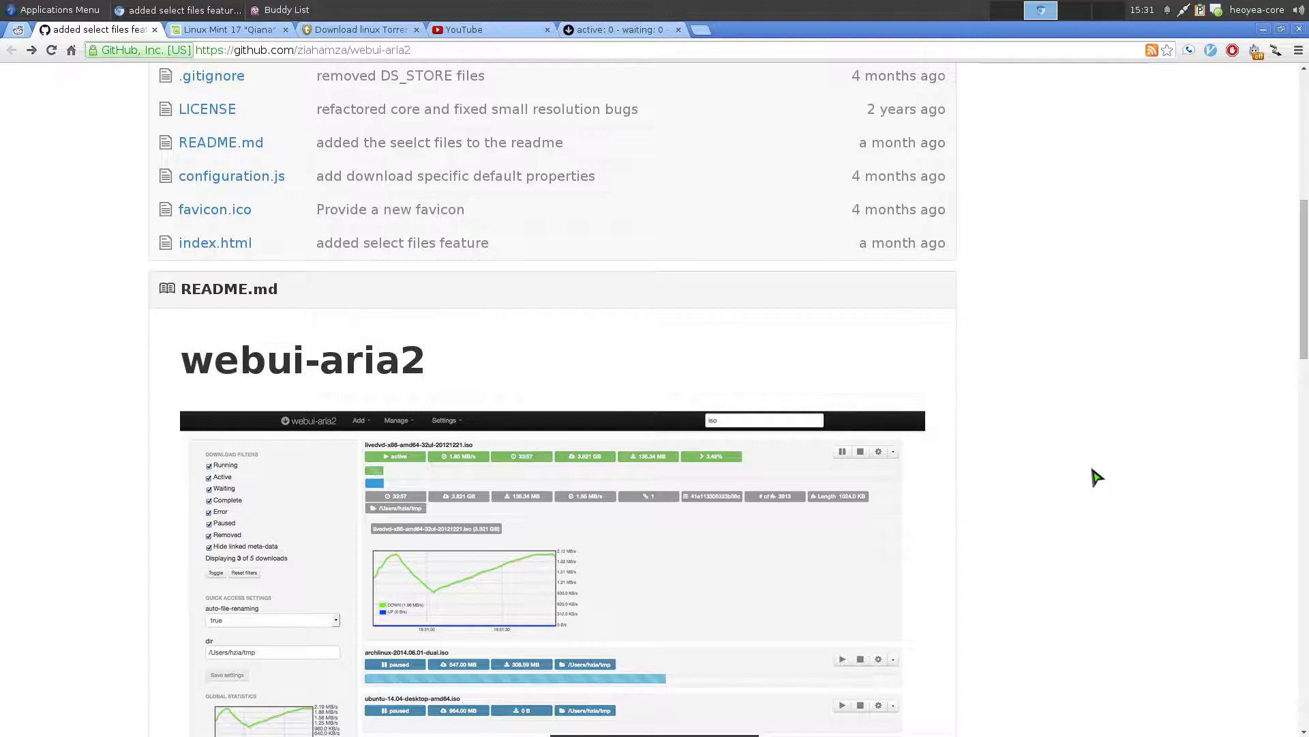
Open ~/.aliases_gotbletu in vim by running cfg-aliases in tmux window 2.
key(alt+Tab)
key(ctrl+b)
text(2)
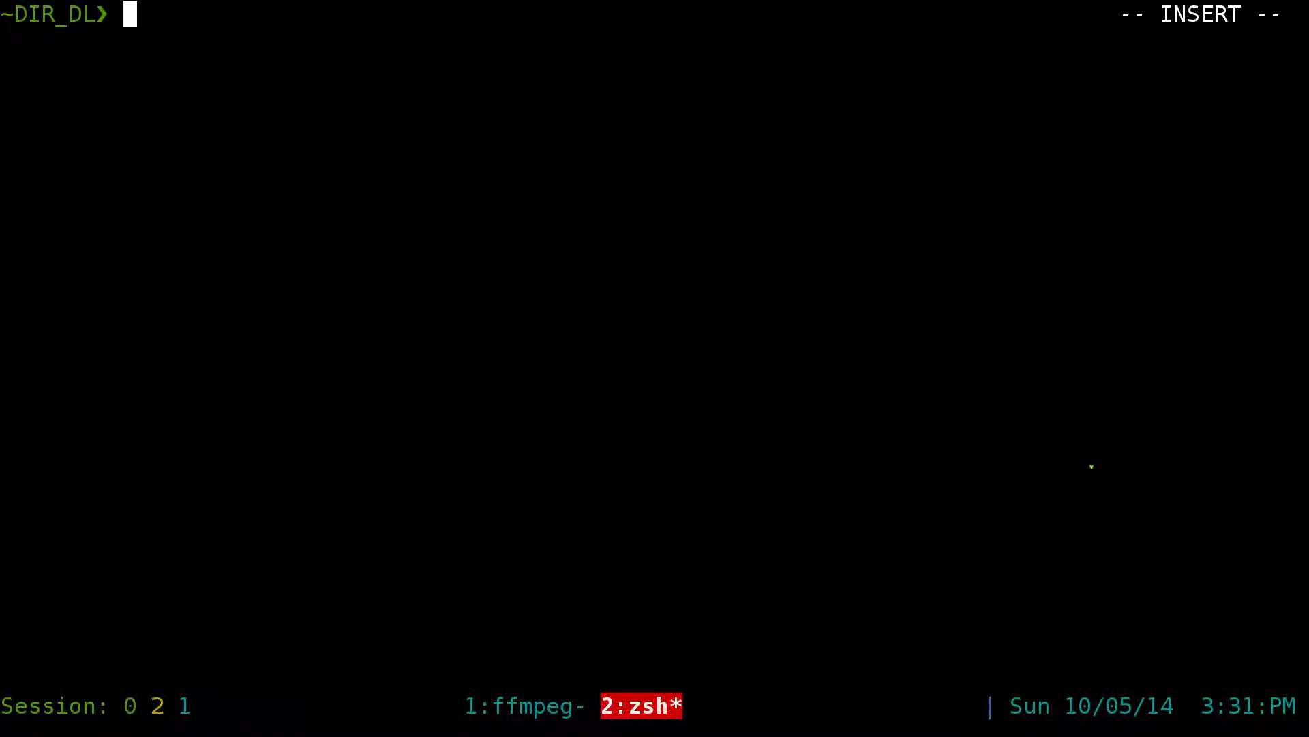
text(c-a)
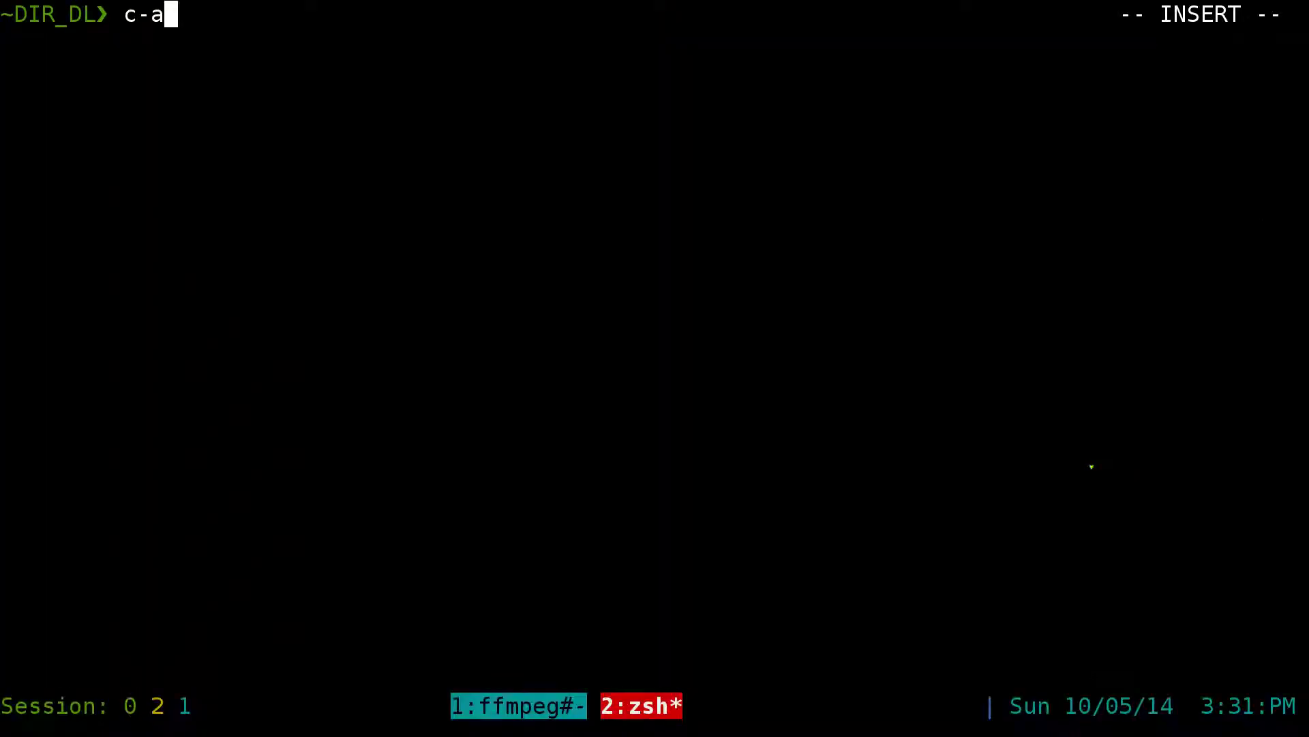
key(Tab)
key(Return)
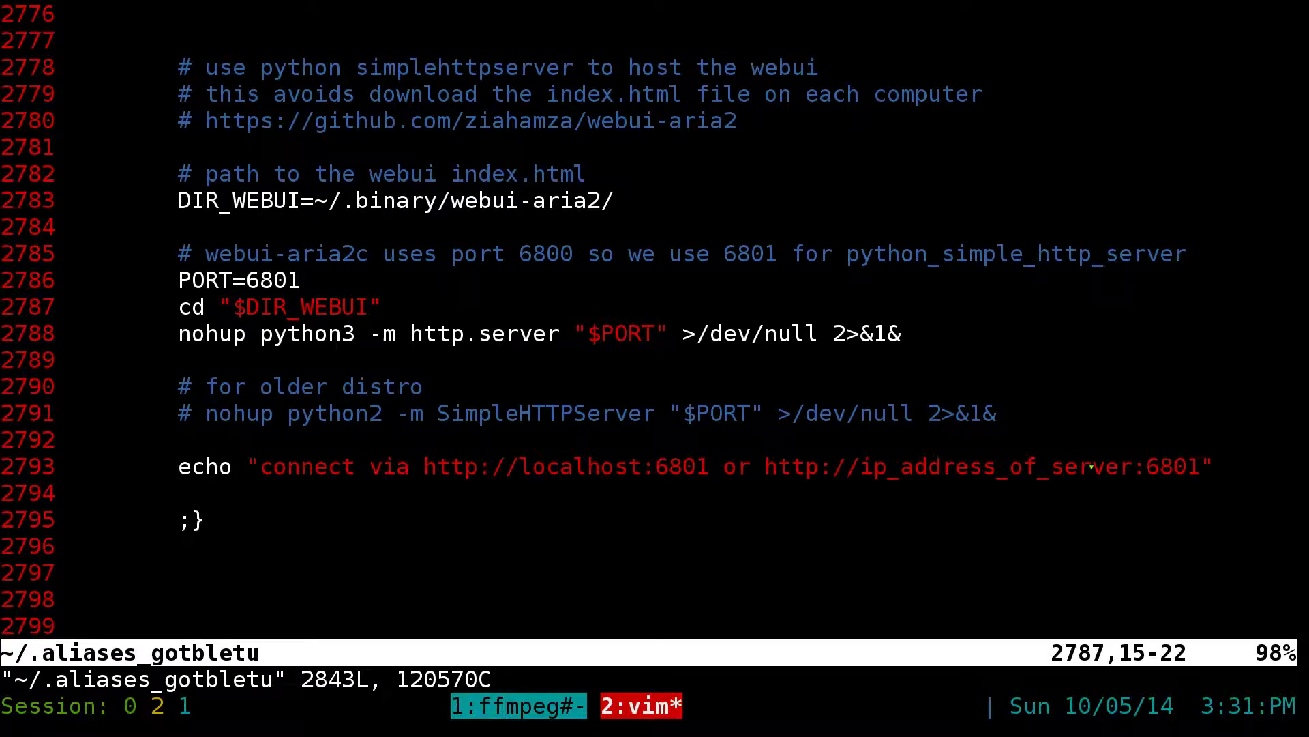
Go to the aria2c-webui function and highlight the ~/Downloads download location comment.
key(k)
key(k)
key(k)
key(k)
key(k)
key(k)
key(k)
key(k)
key(k)
key(k)
key(k)
key(k)
key(k)
key(k)
key(k)
key(k)
key(k)
key(k)
key(k)
key(k)
key(k)
key(j)
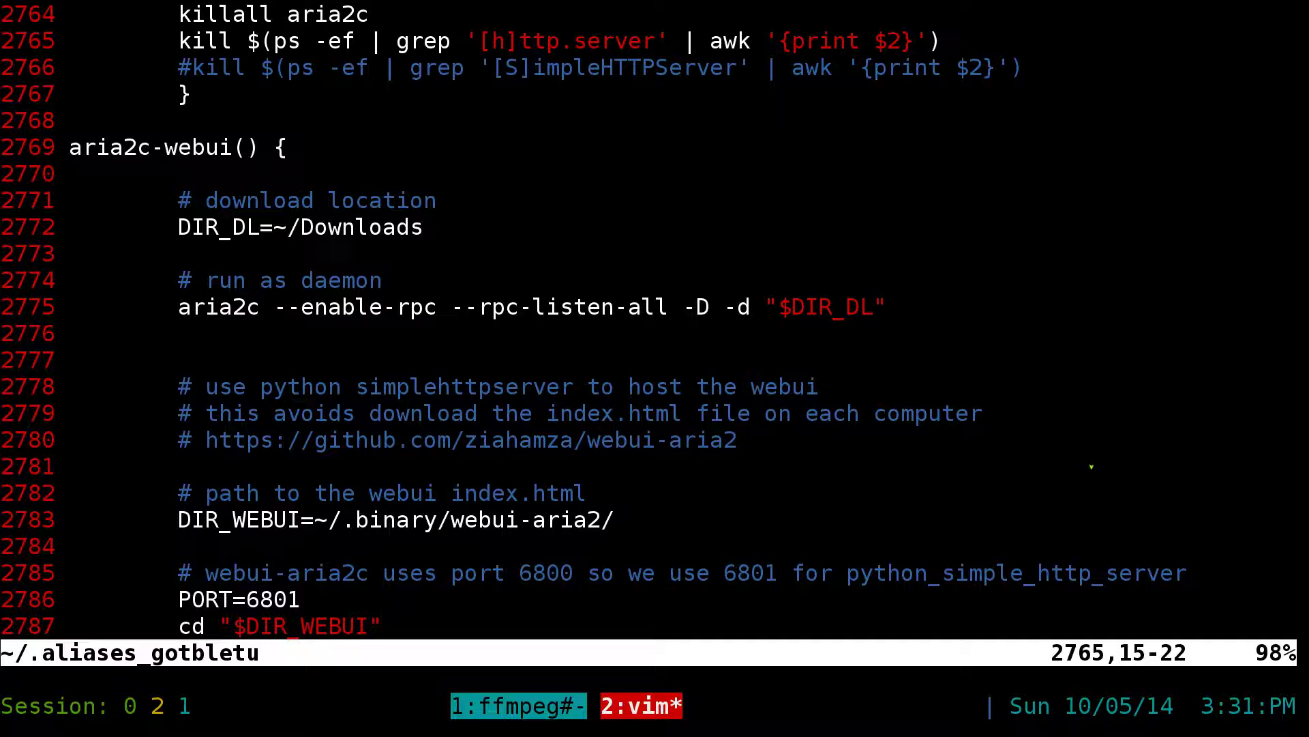
key(j)
key(j)
key(j)
key(j)
key(j)
key(j)
key(k)
key(k)
drag(205, 202, 423, 201)
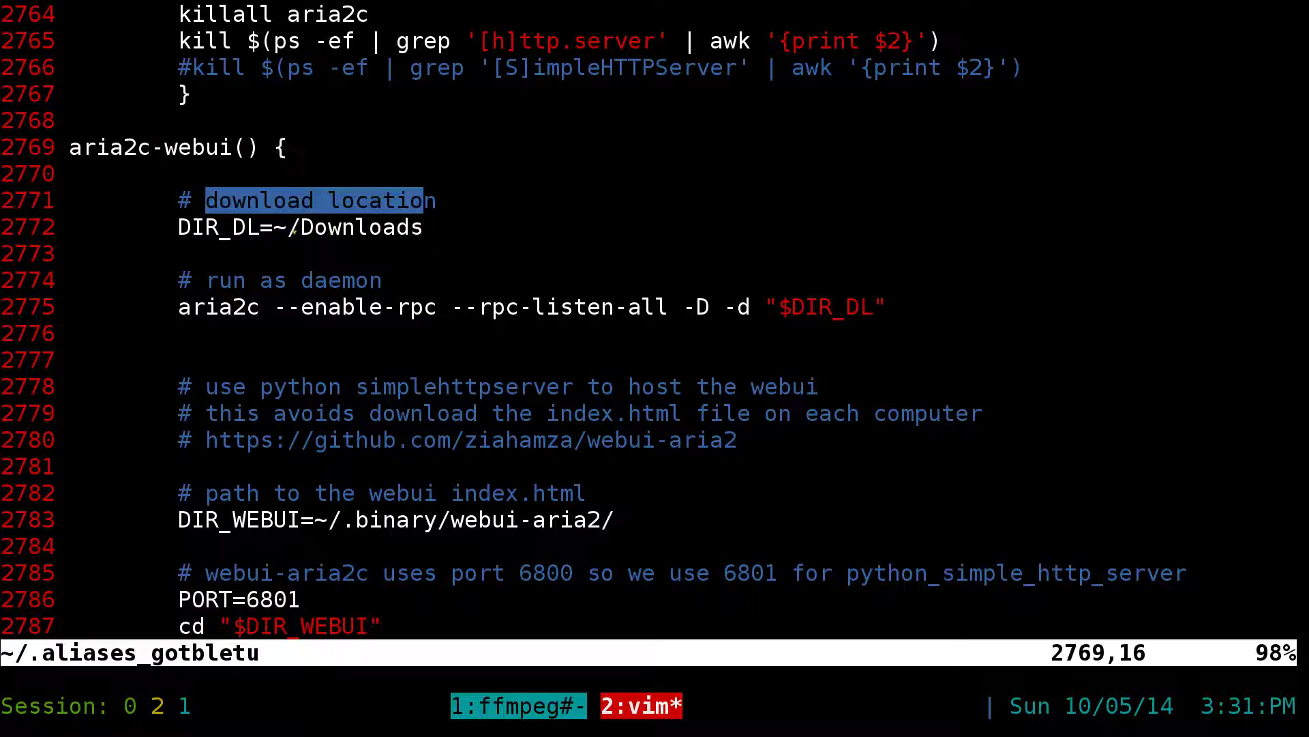
click(322, 230)
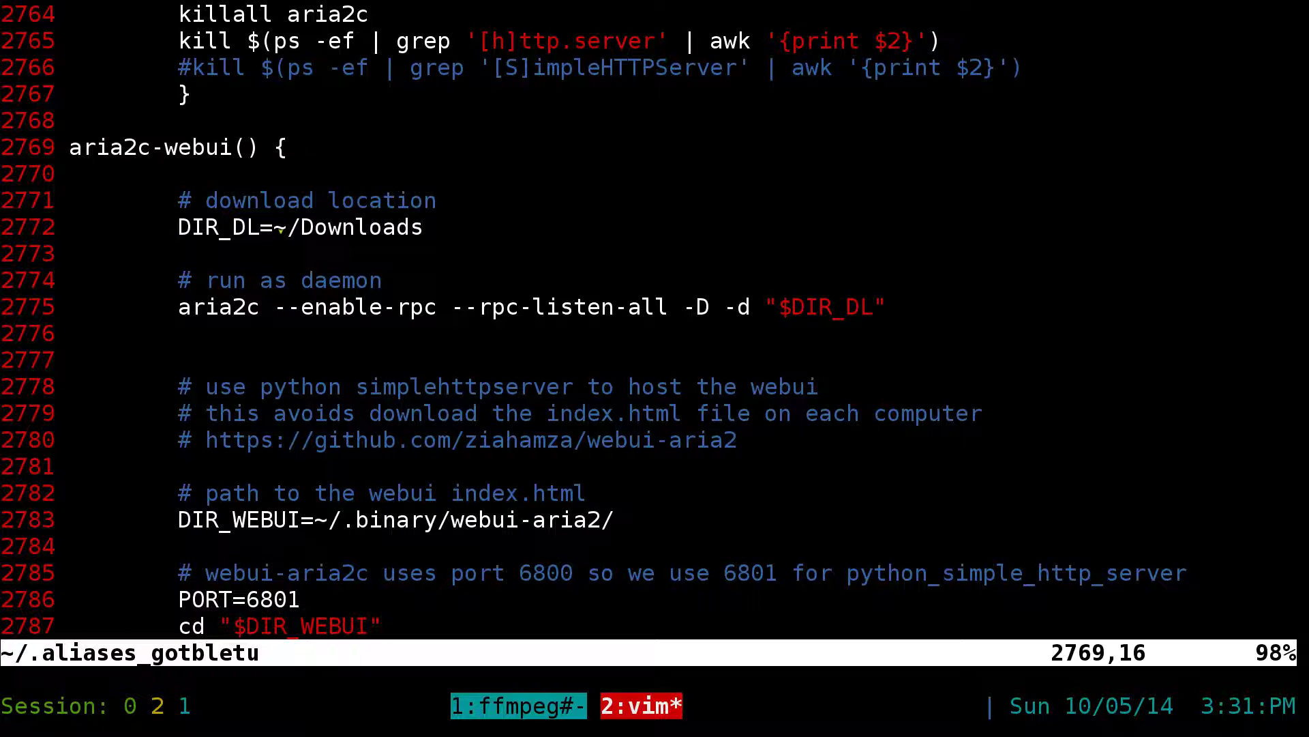
drag(274, 227, 423, 225)
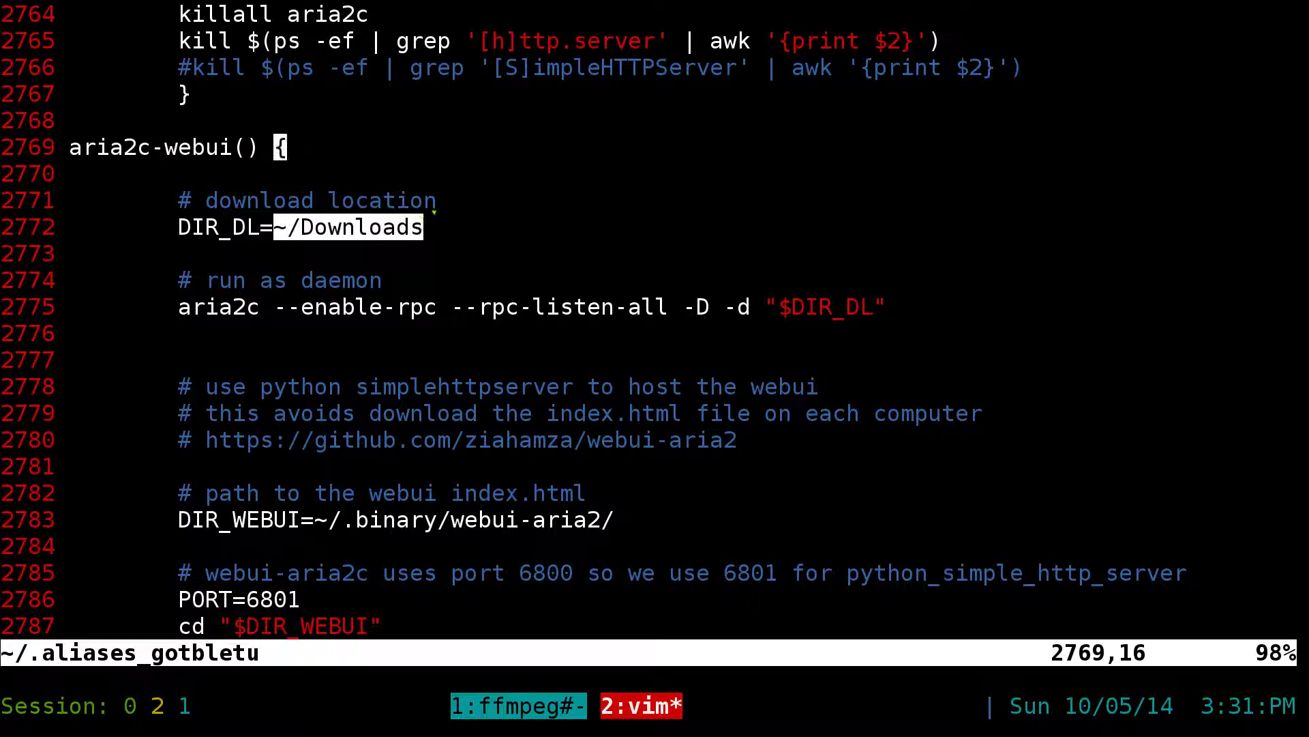
click(428, 220)
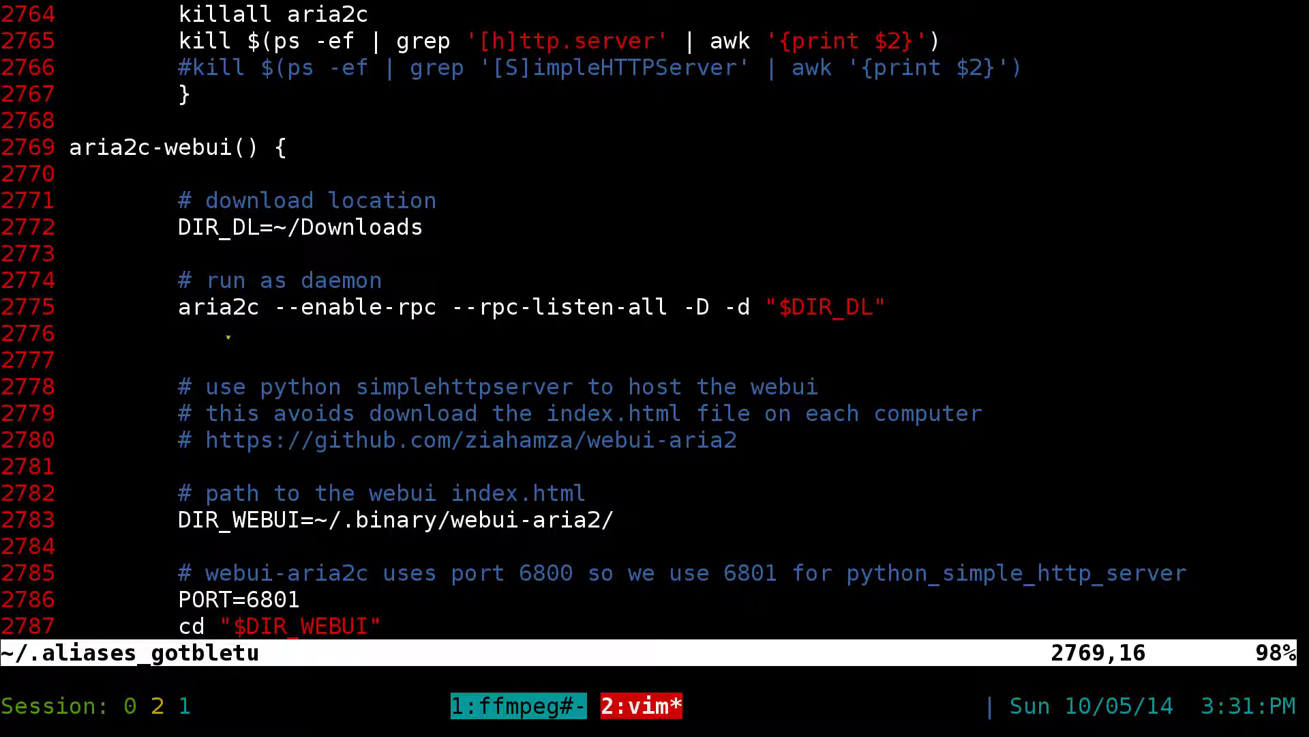
Highlight the run-as-daemon comment, the aria2c command and the $DIR_DL variable.
drag(193, 280, 381, 281)
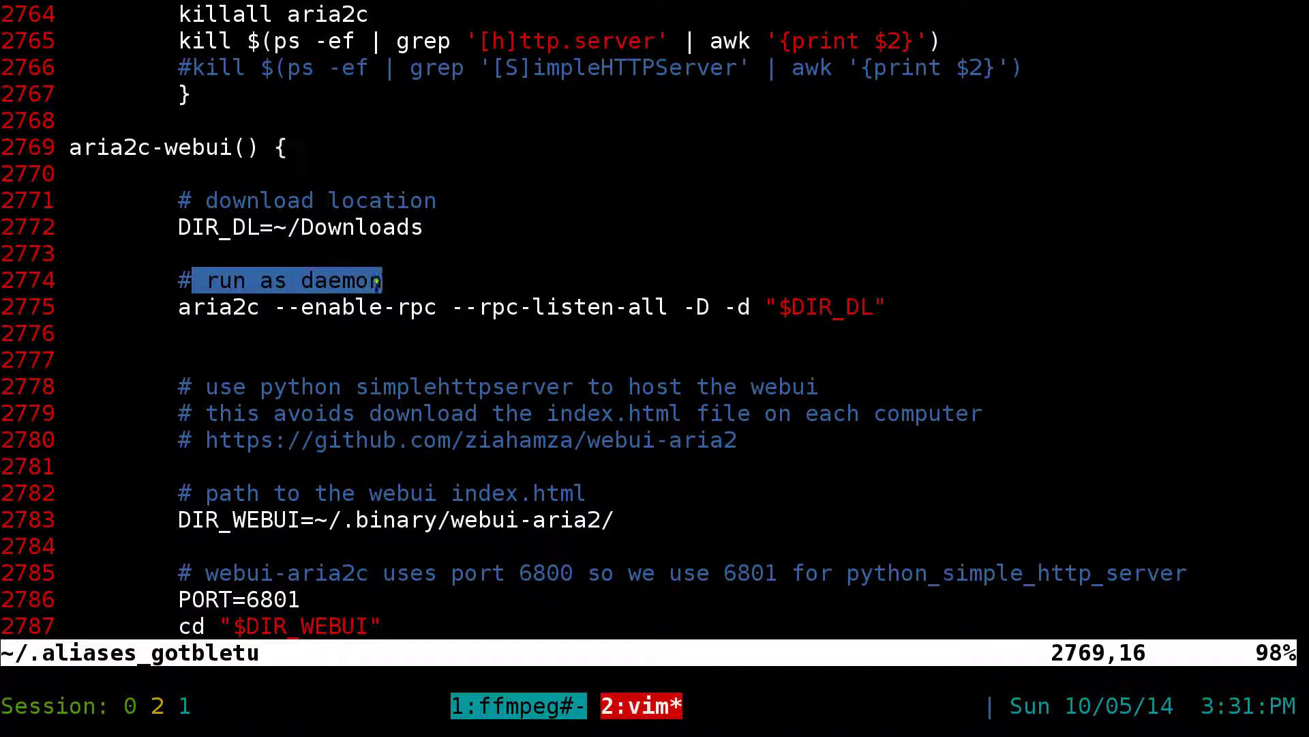
drag(193, 307, 258, 305)
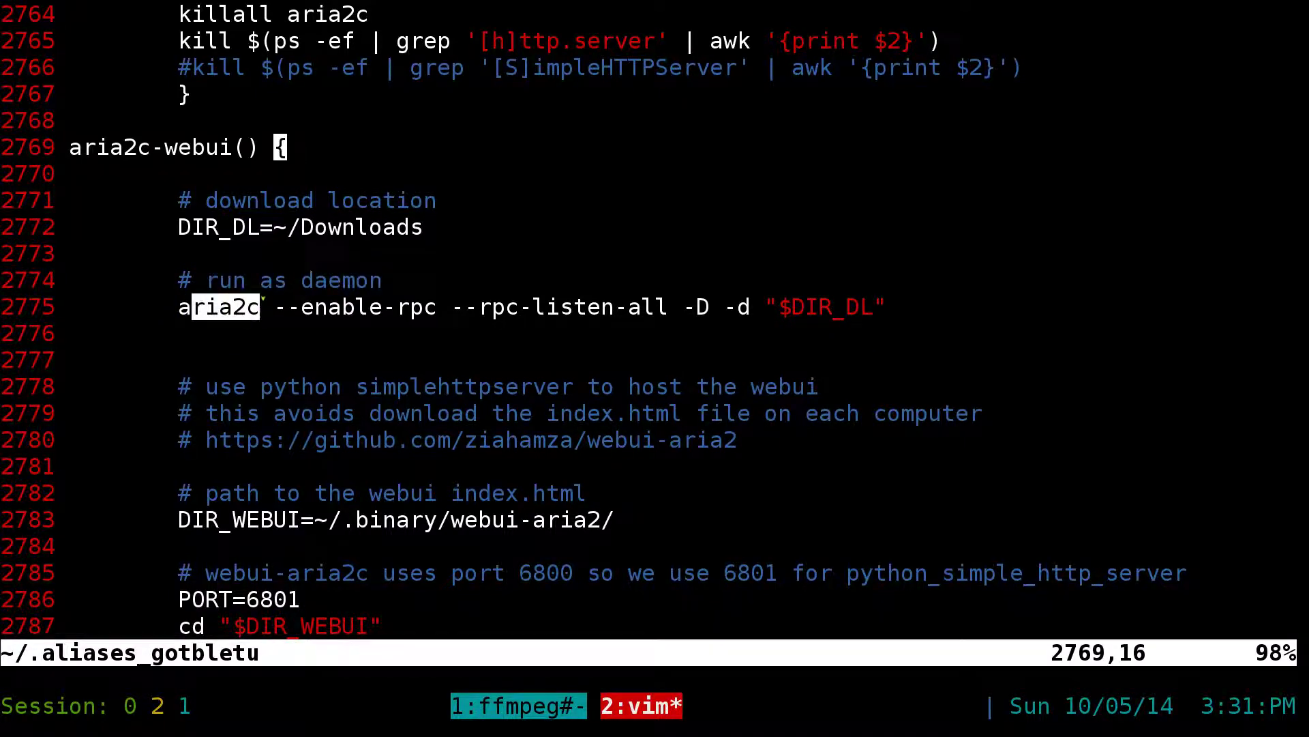
click(333, 310)
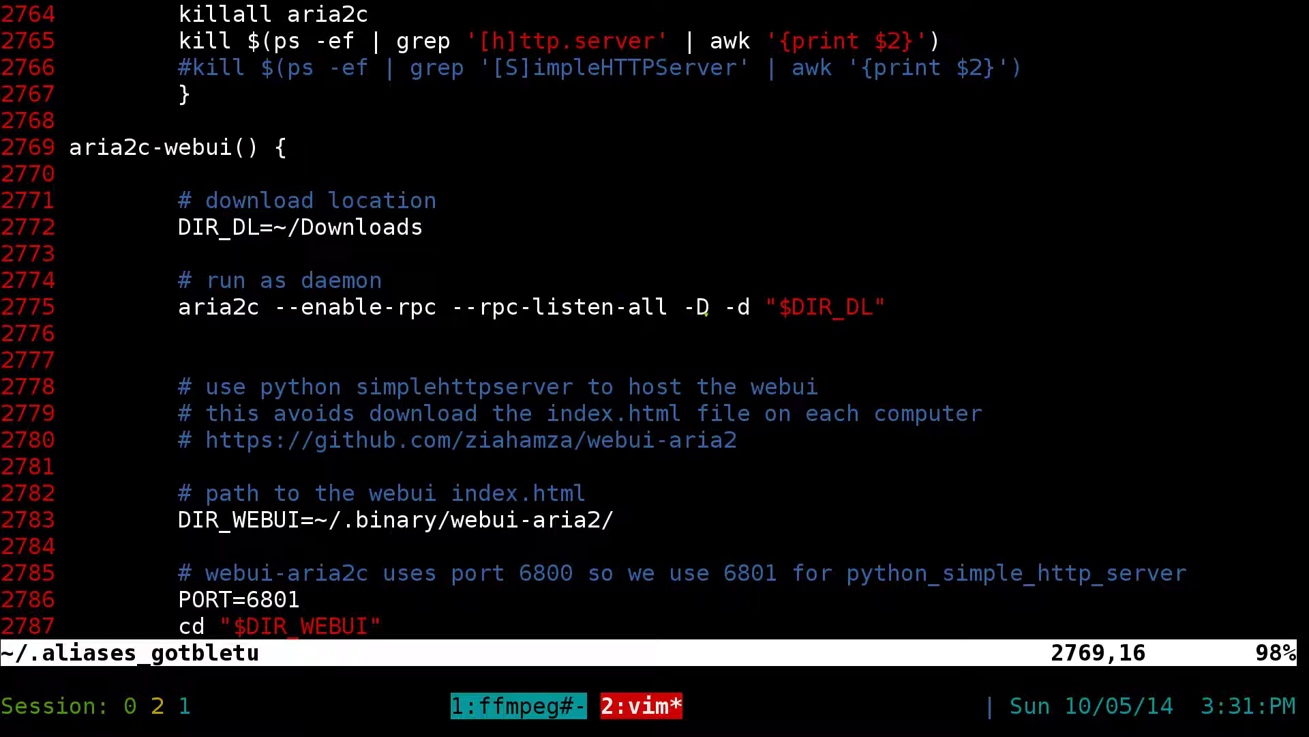
double_click(815, 307)
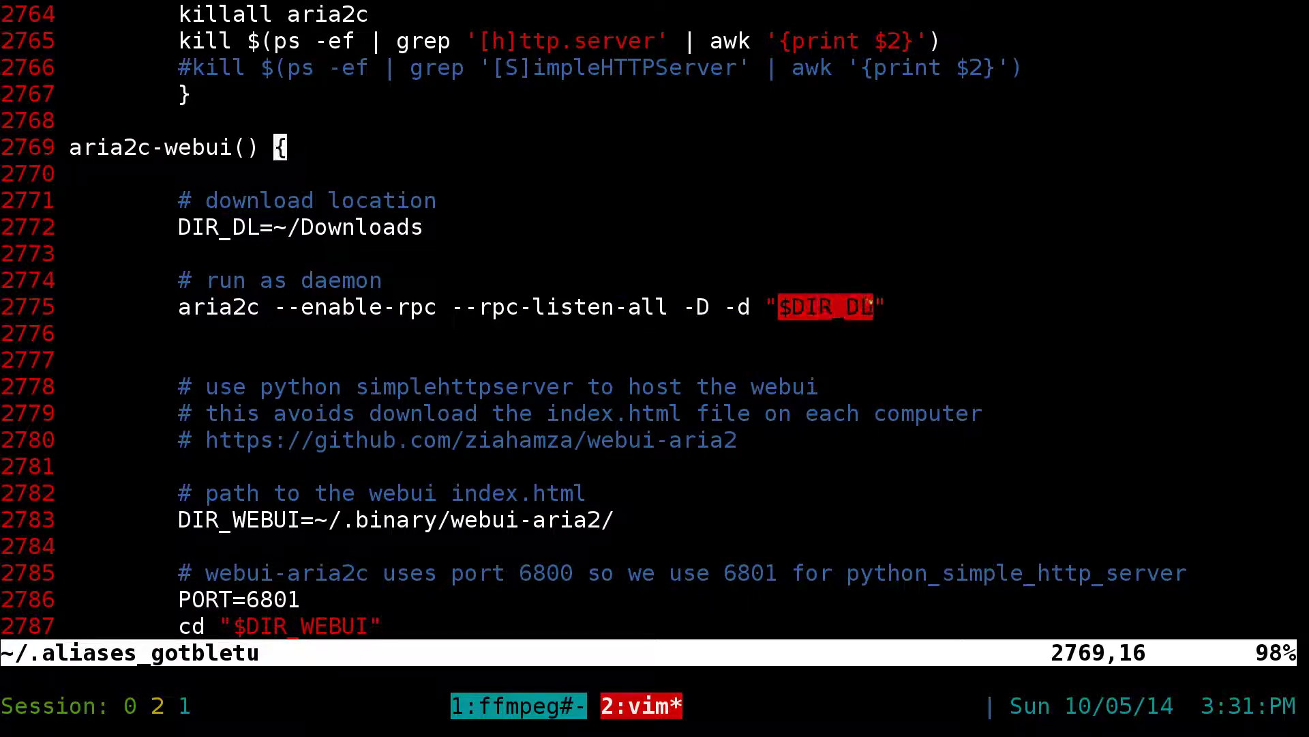
drag(315, 227, 423, 227)
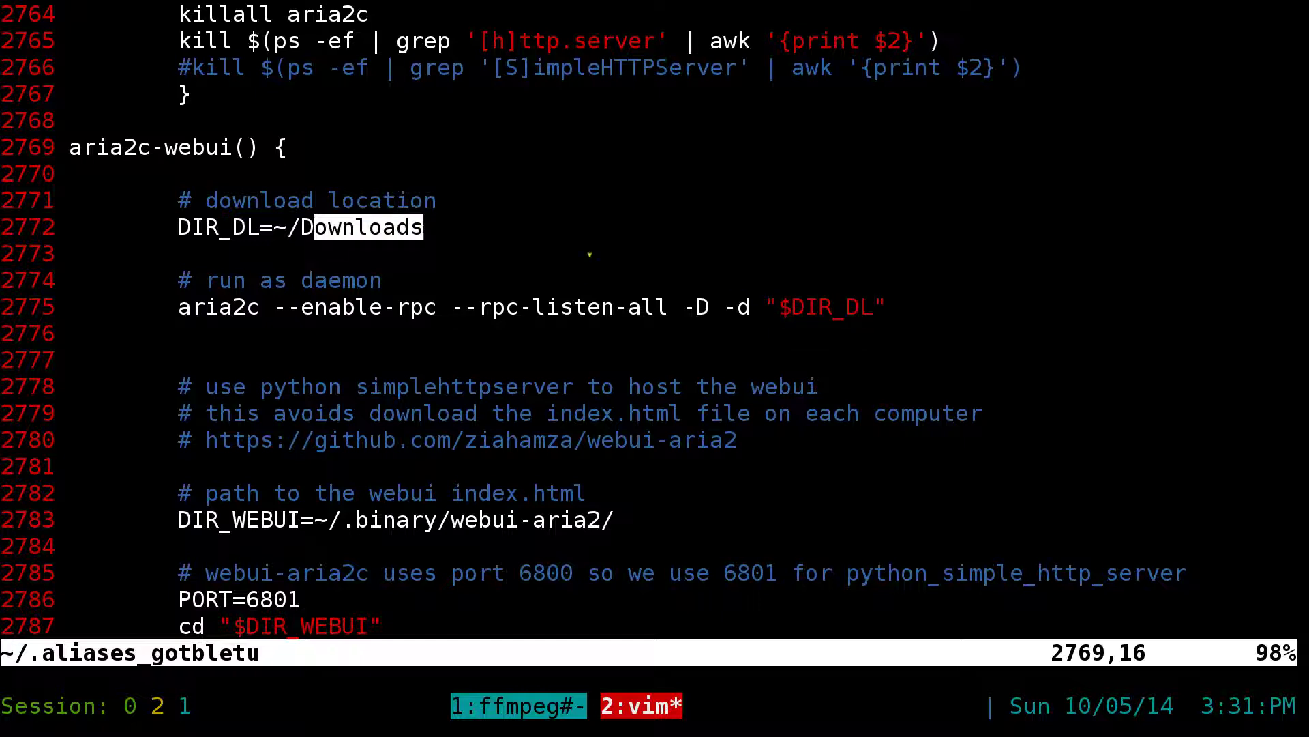
click(687, 304)
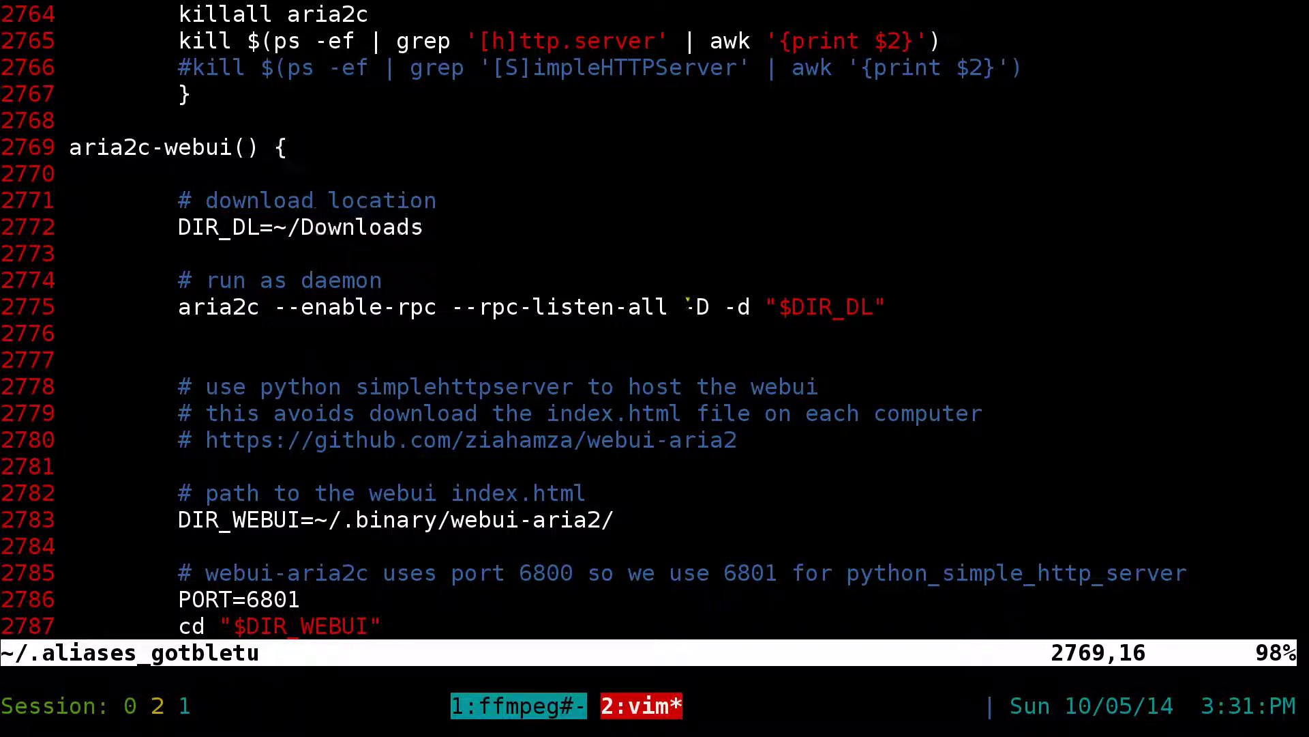
Highlight the python simplehttpserver comment and the webui-aria2 folder in DIR_WEBUI.
scroll(687, 305, down, 6)
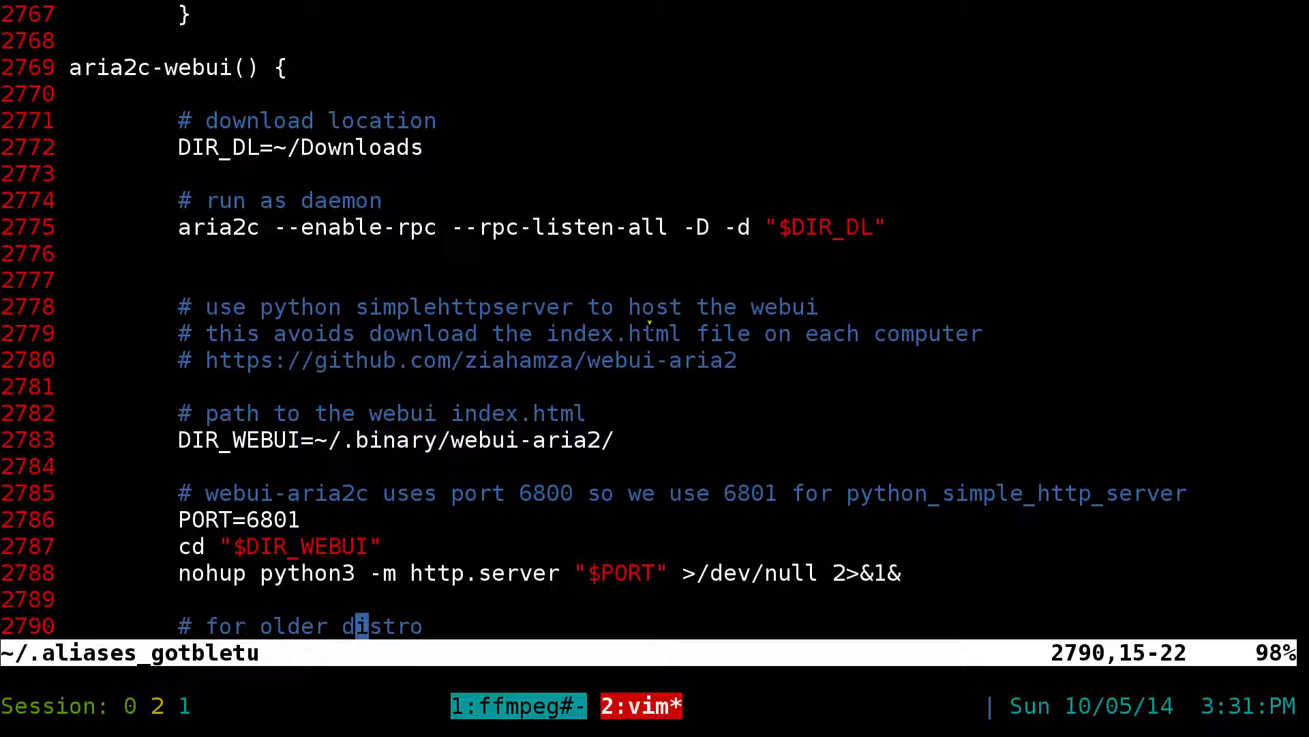
scroll(649, 321, down, 1)
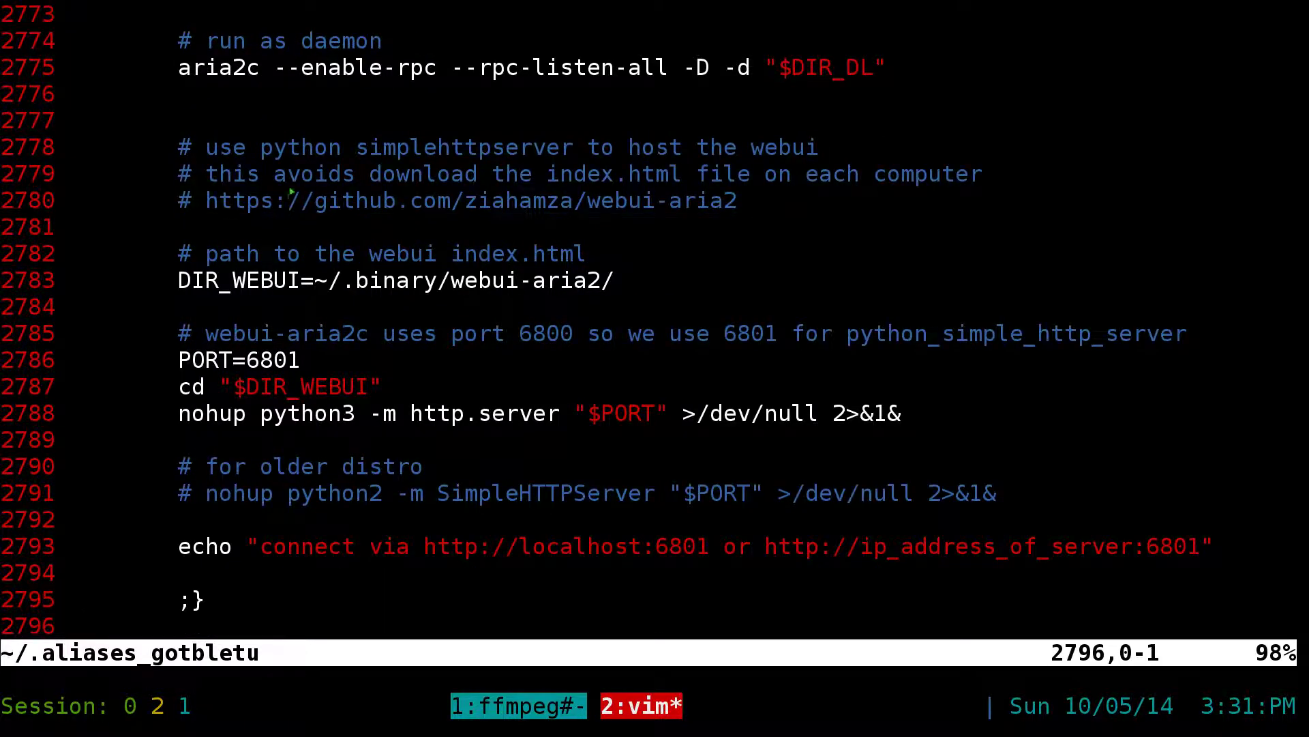
drag(274, 147, 573, 147)
click(533, 178)
drag(451, 280, 600, 280)
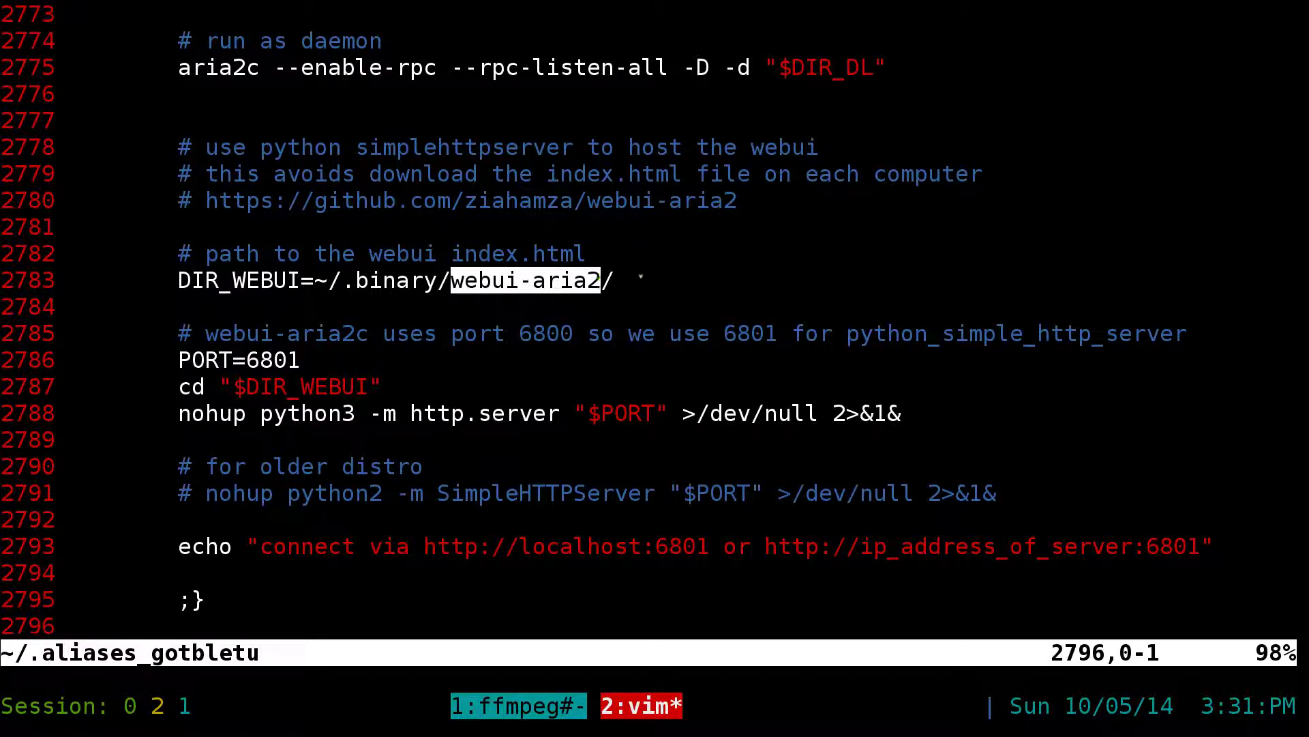
click(636, 283)
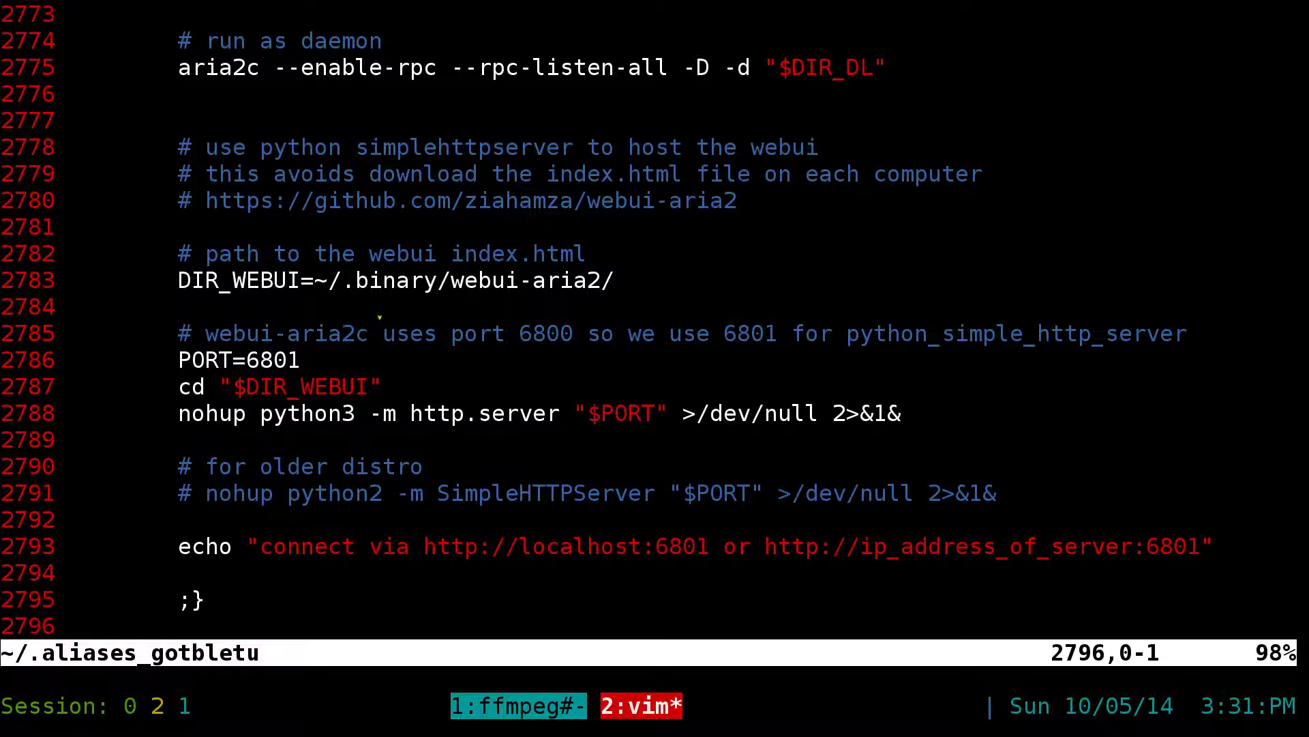
Highlight port 6801, the python3 http.server command and the python2 older-distro line.
drag(247, 360, 300, 359)
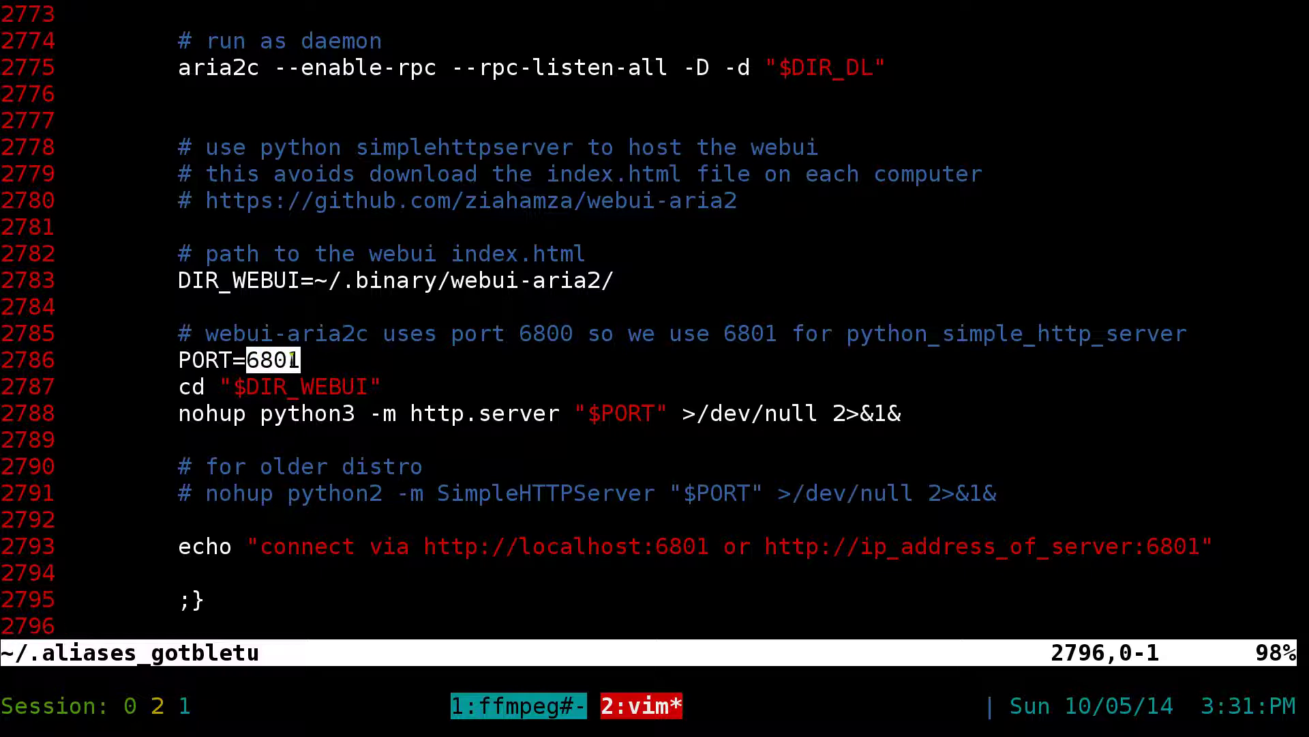
click(524, 383)
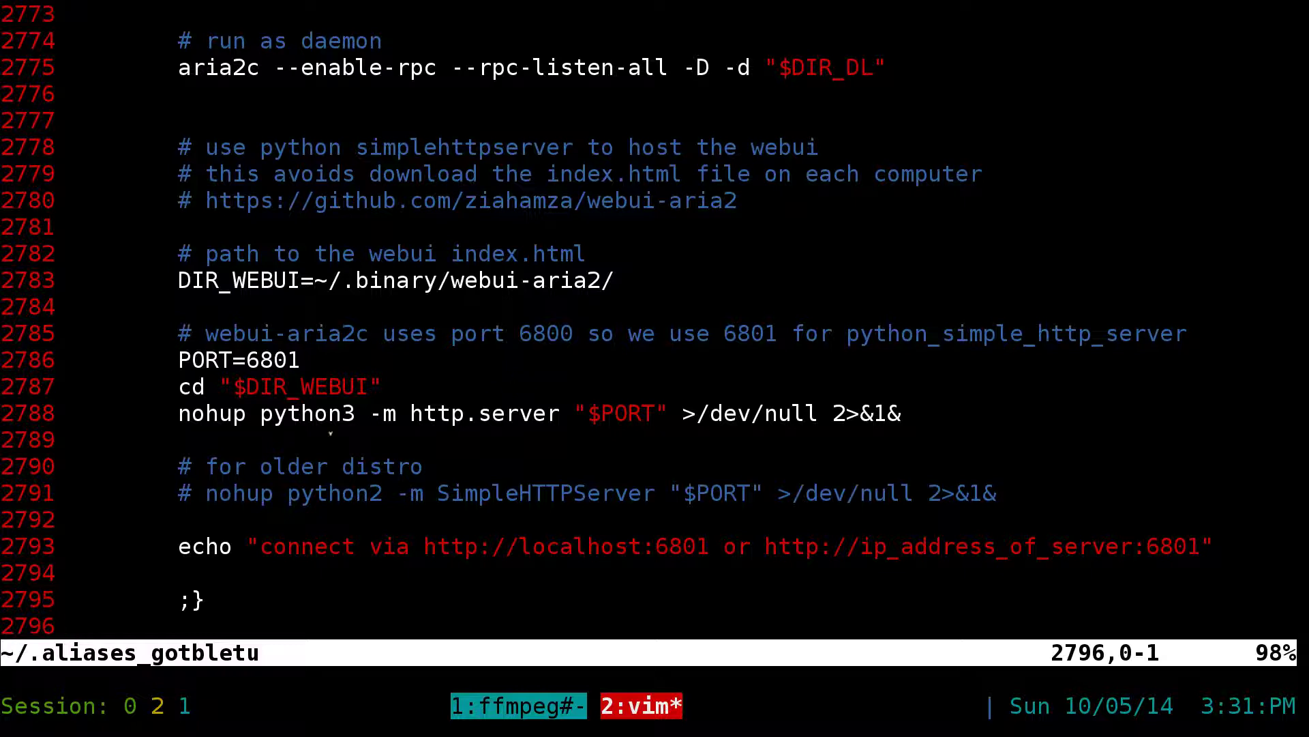
drag(260, 413, 671, 409)
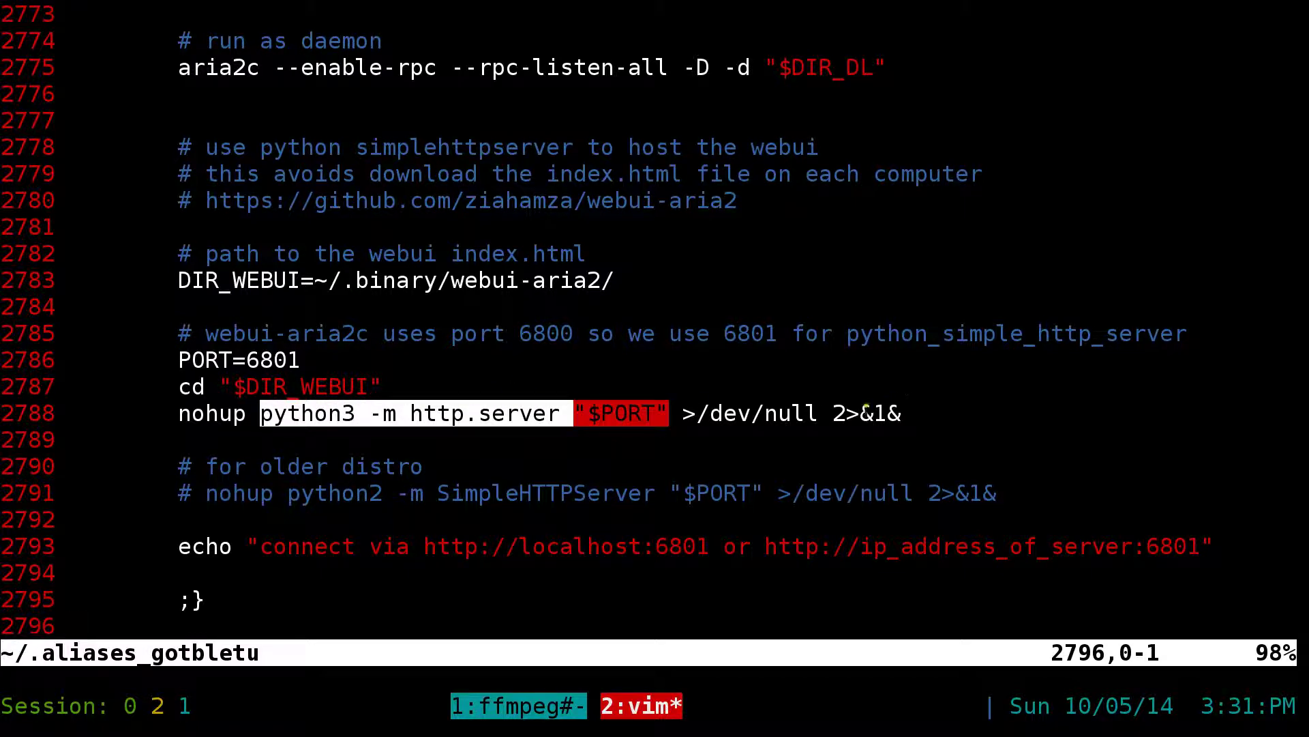
click(494, 412)
double_click(300, 413)
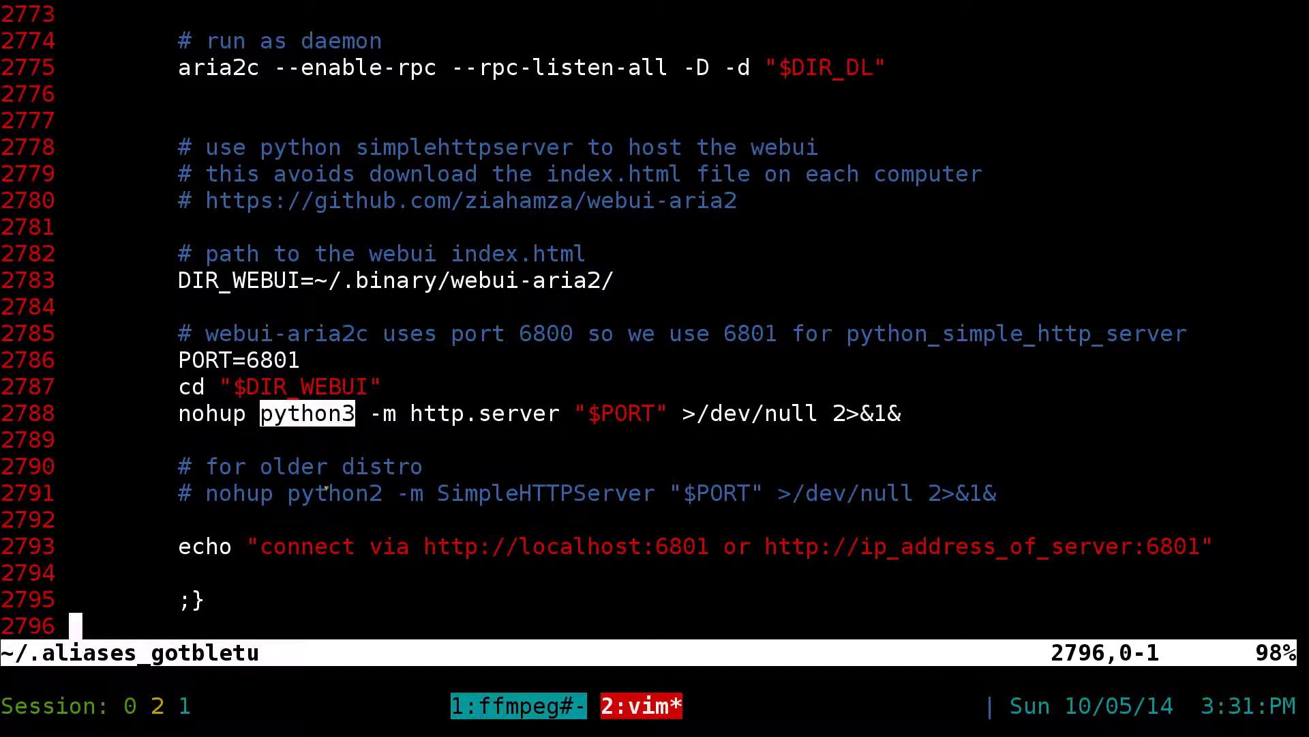
double_click(320, 495)
click(396, 485)
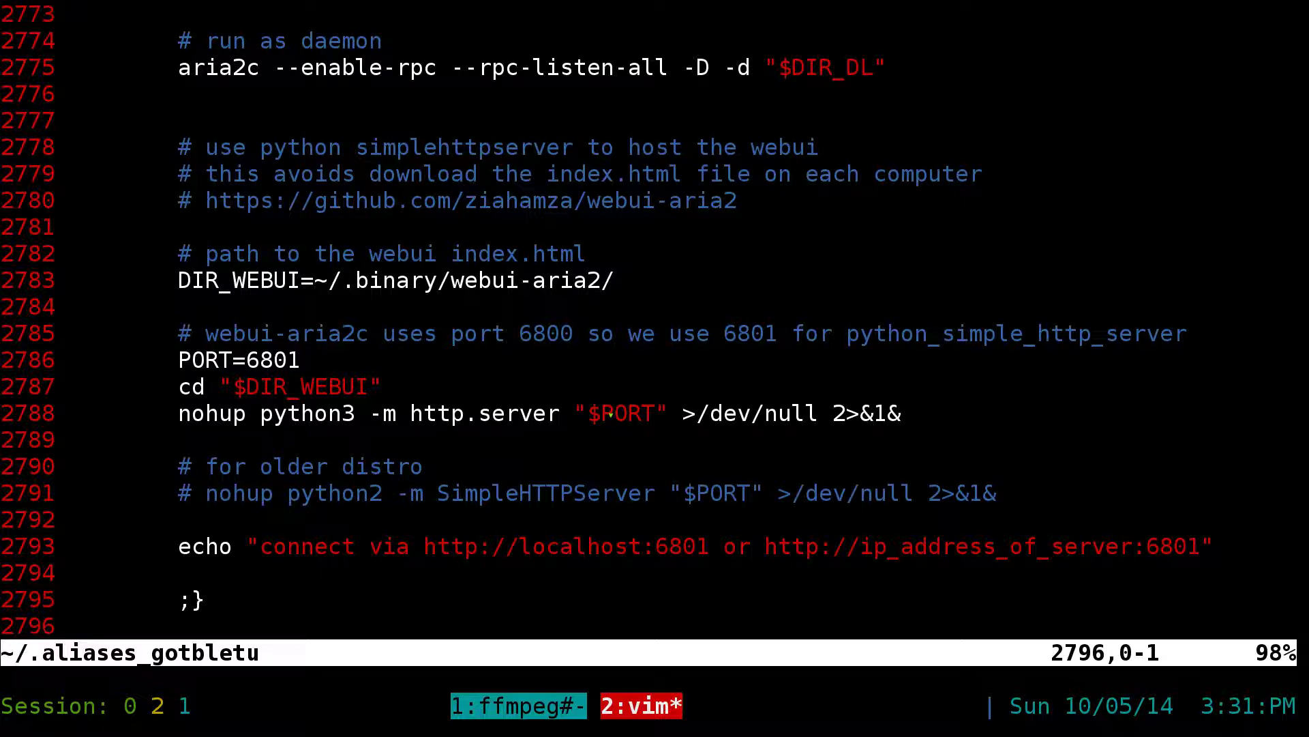
key(j)
key(j)
key(j)
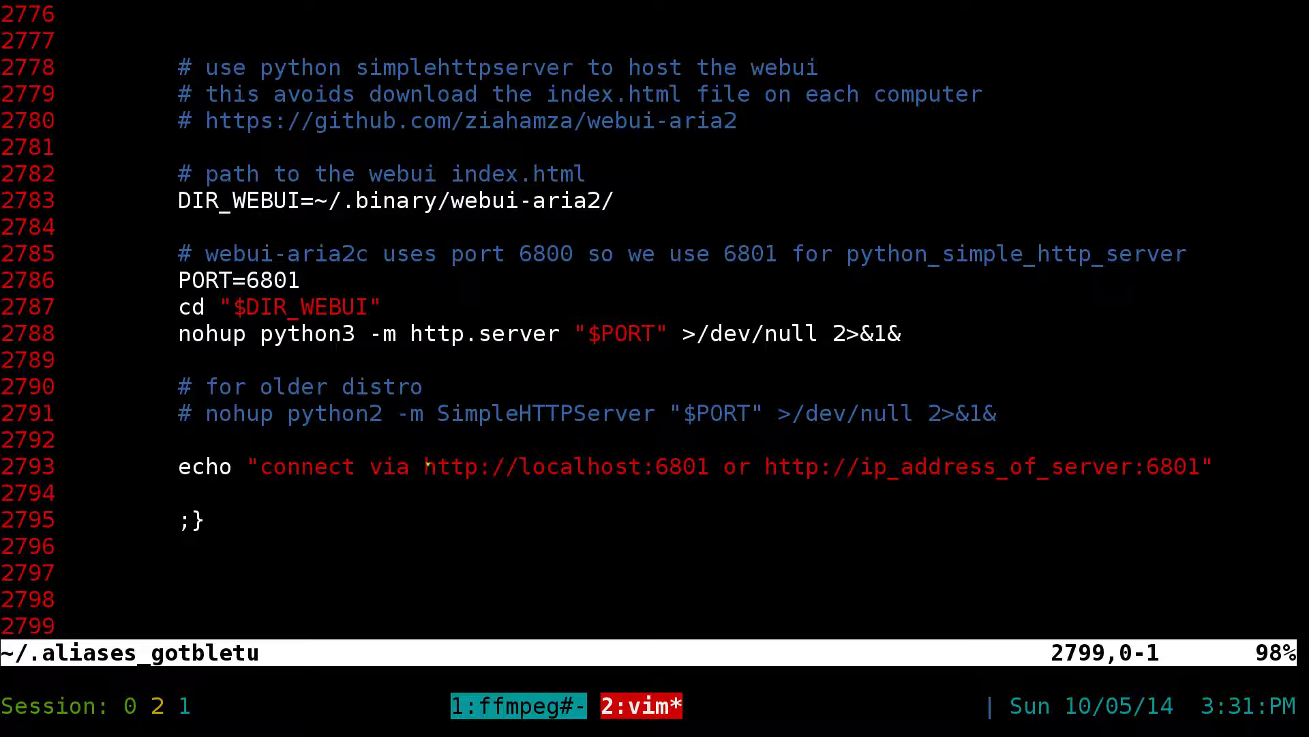
drag(426, 466, 710, 466)
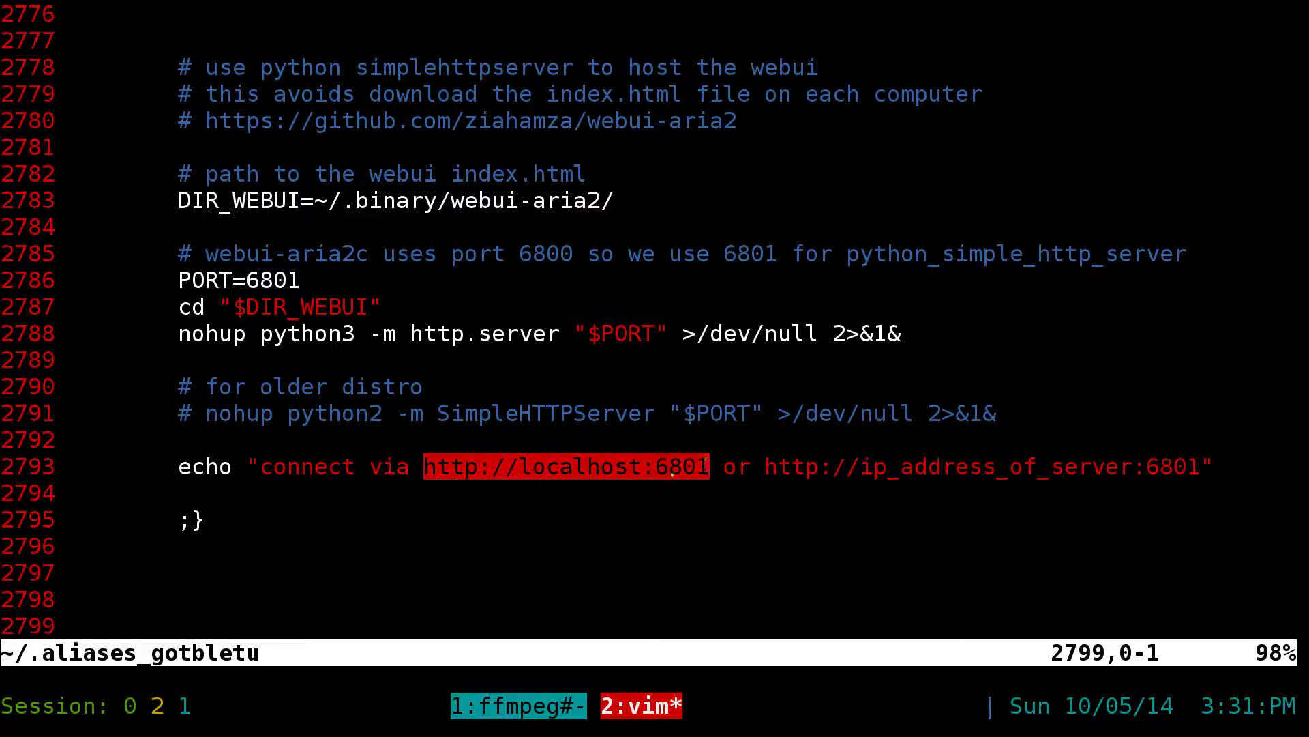
click(659, 473)
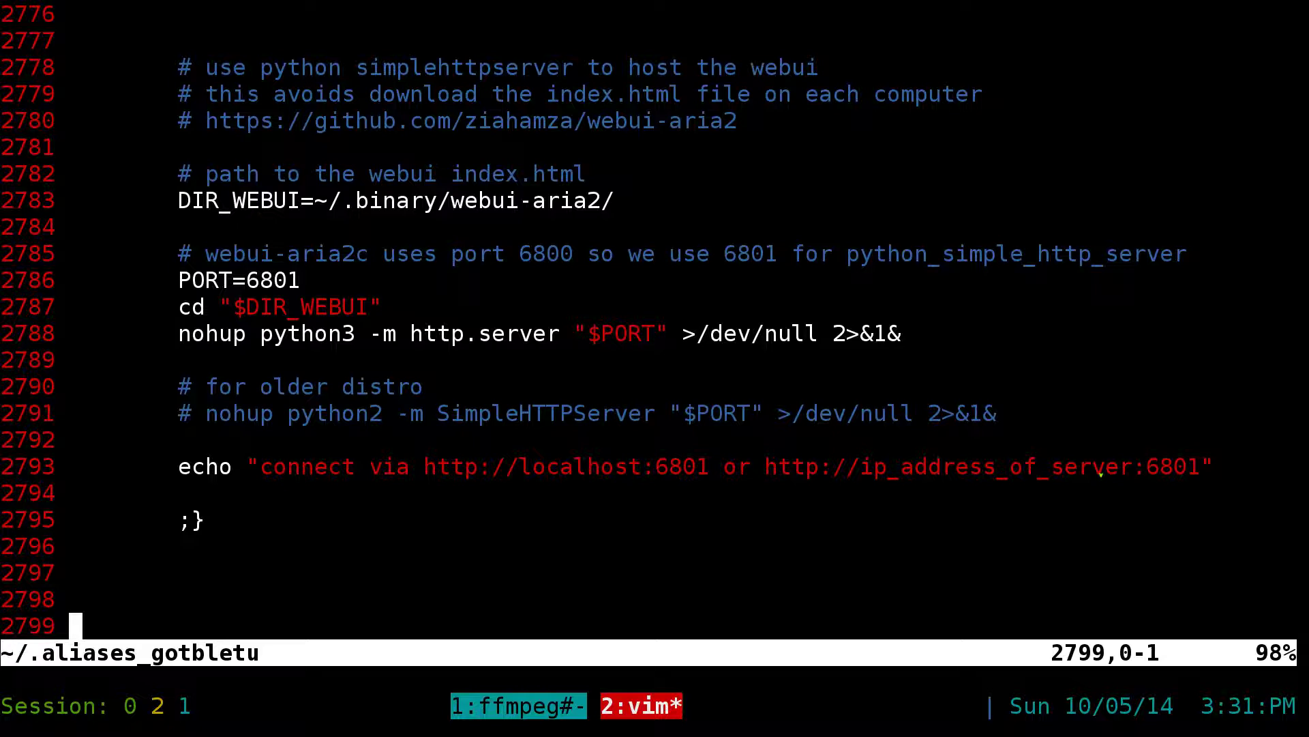
drag(1147, 468, 1197, 467)
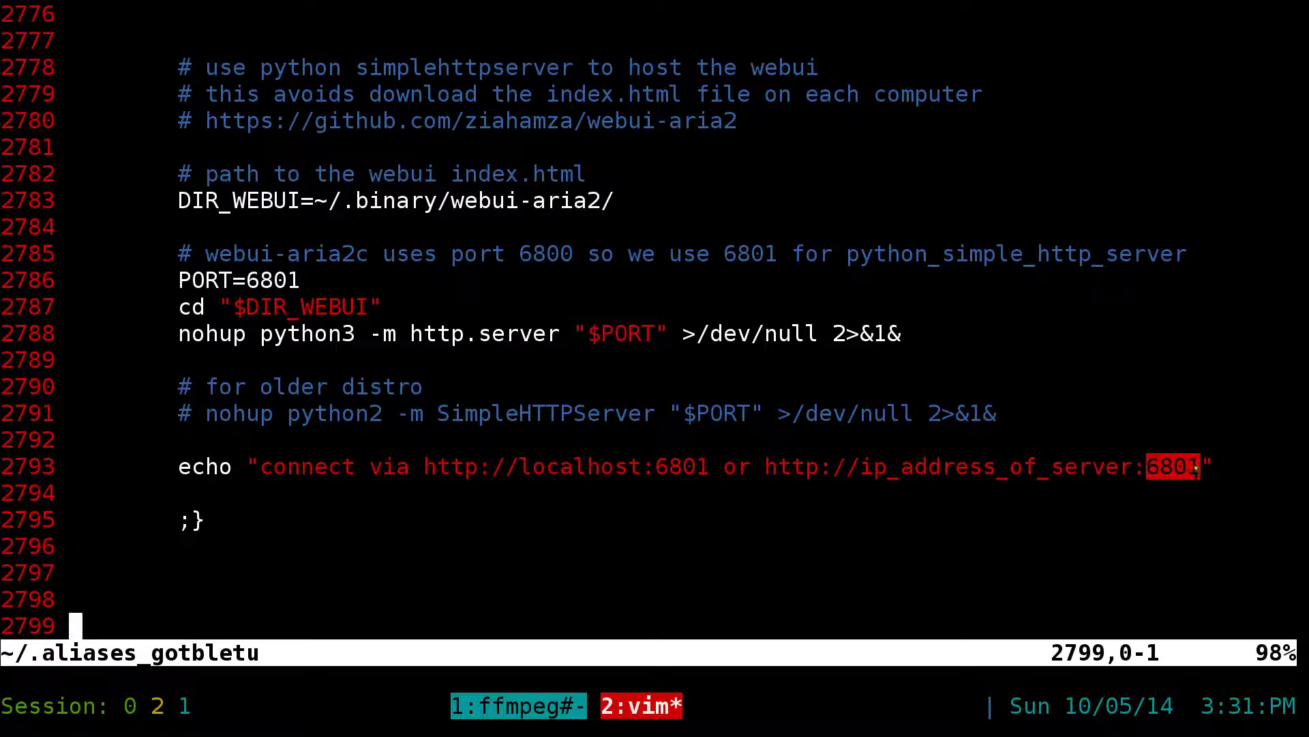
click(1151, 470)
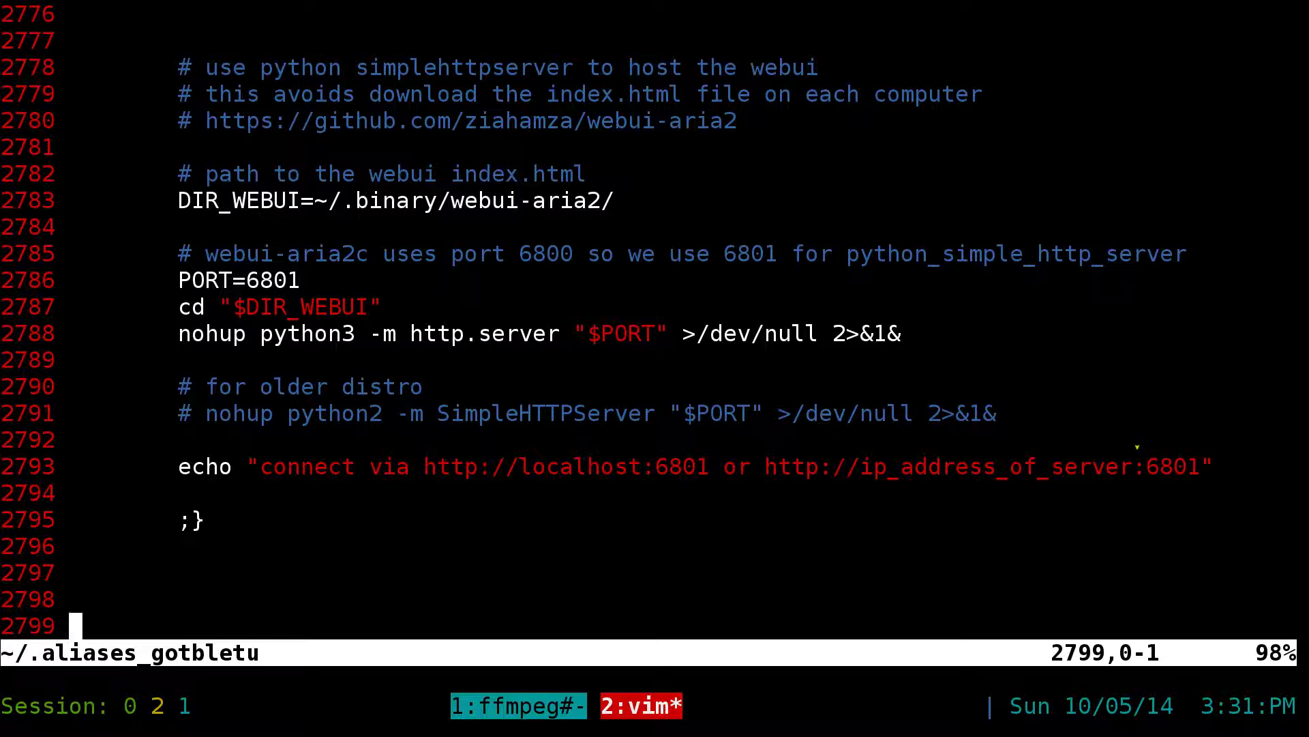
Move up to the aria2c-quit function and select its name.
key(k)
key(k)
key(k)
key(k)
key(k)
key(k)
key(k)
key(k)
key(k)
key(k)
key(k)
key(k)
key(k)
key(k)
key(k)
key(k)
key(k)
key(k)
key(k)
key(k)
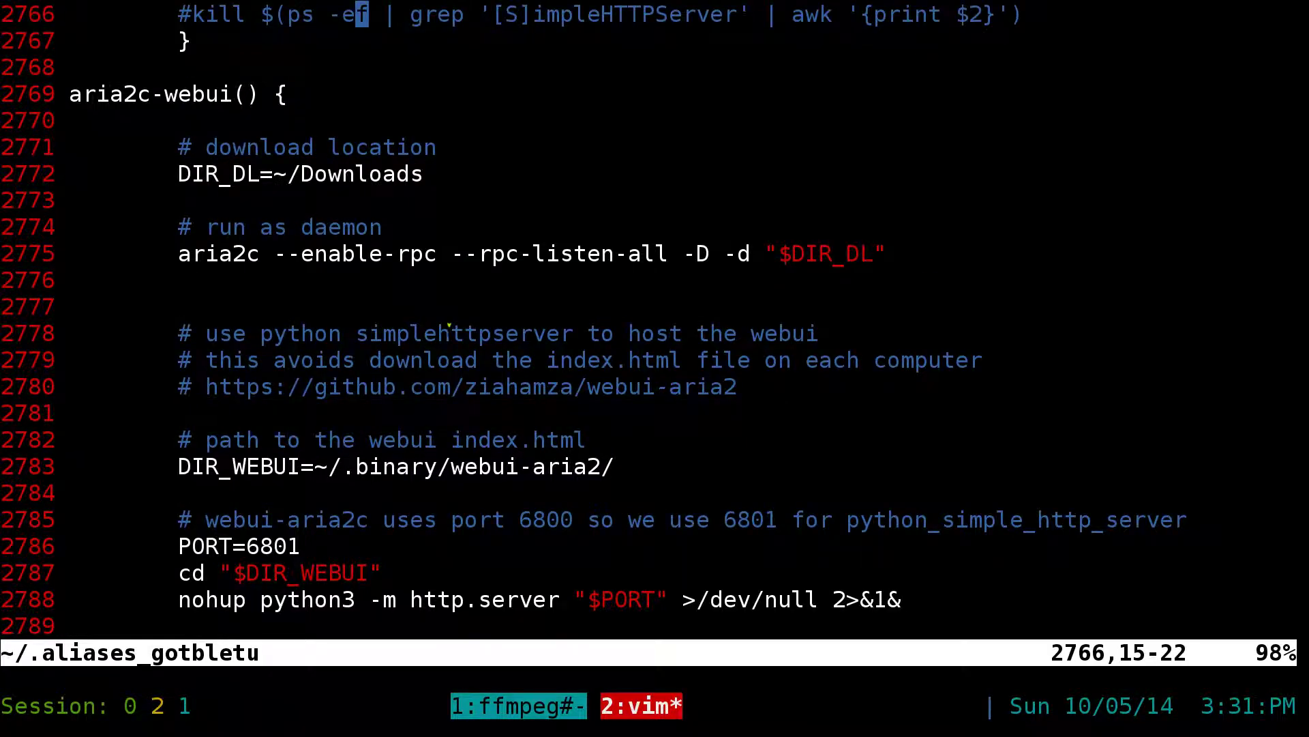
key(k)
key(k)
key(k)
key(k)
key(k)
key(k)
key(k)
key(k)
key(k)
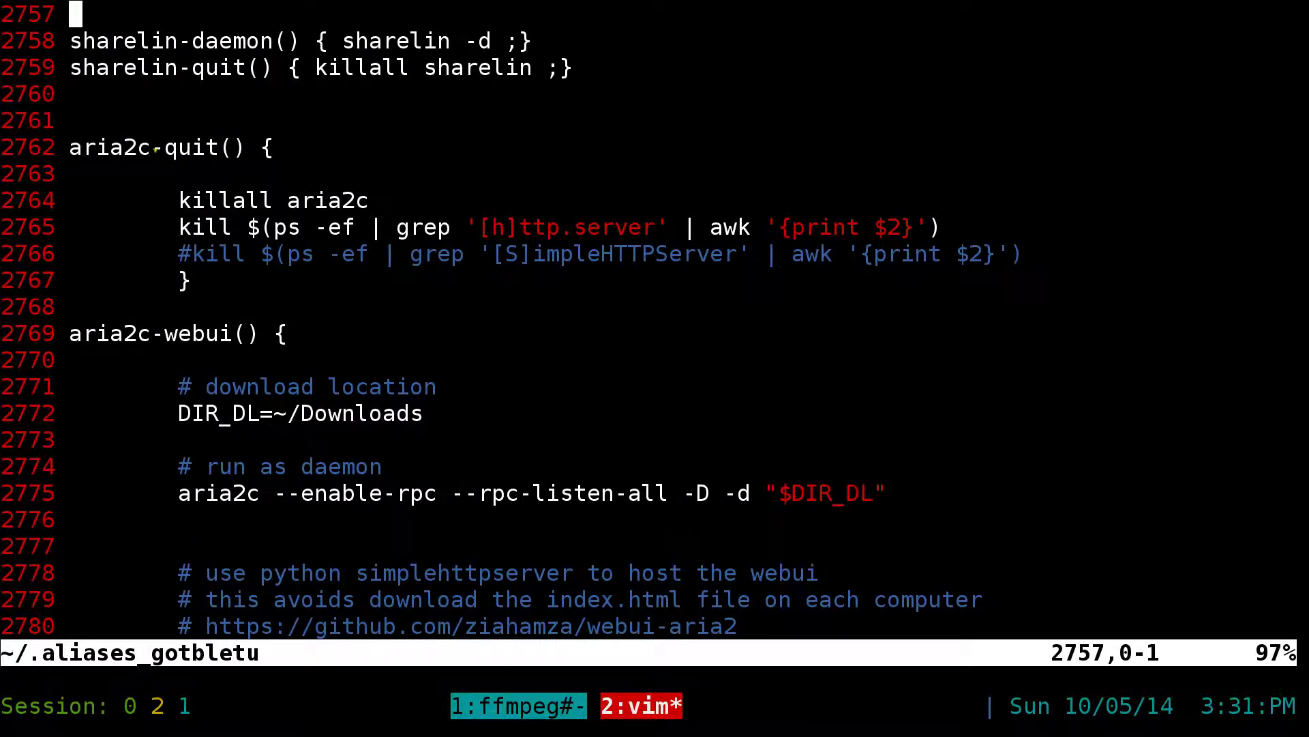
drag(83, 149, 218, 149)
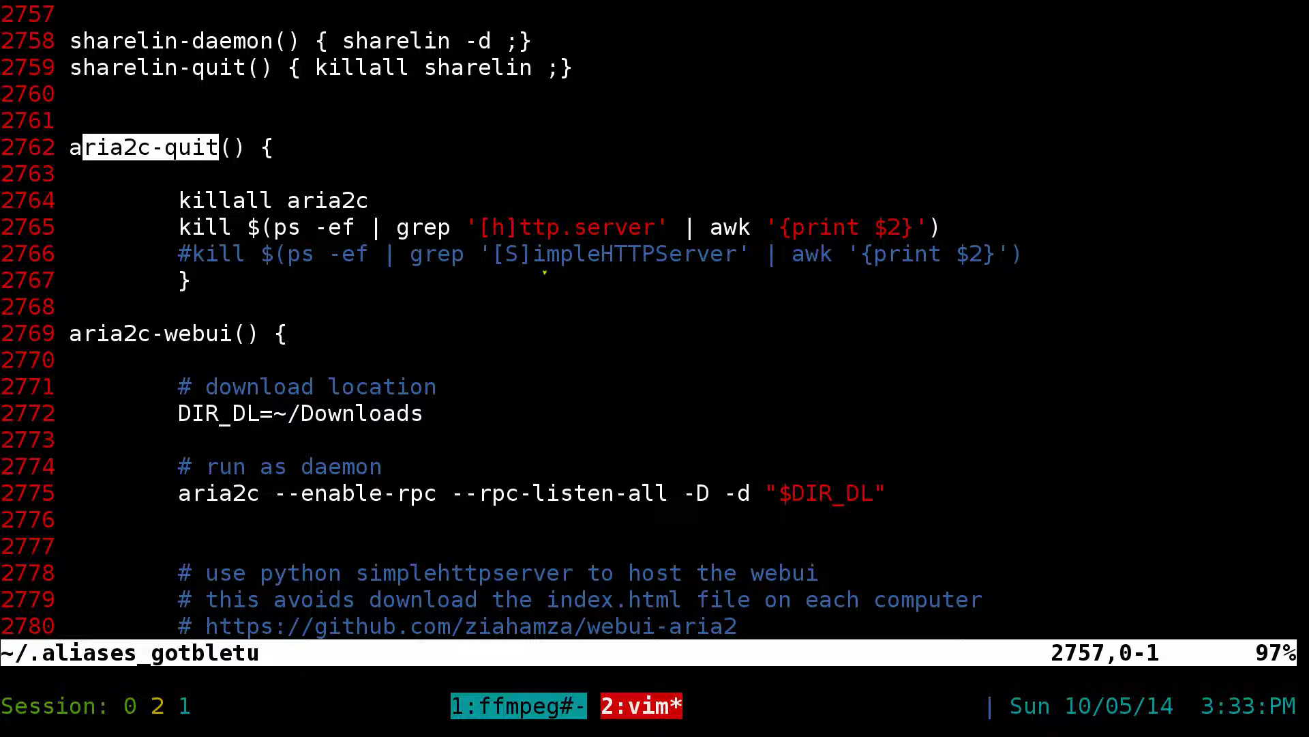
Quit vim with :q, clear the screen and run aria2c-quit.
text(:q)
key(Return)
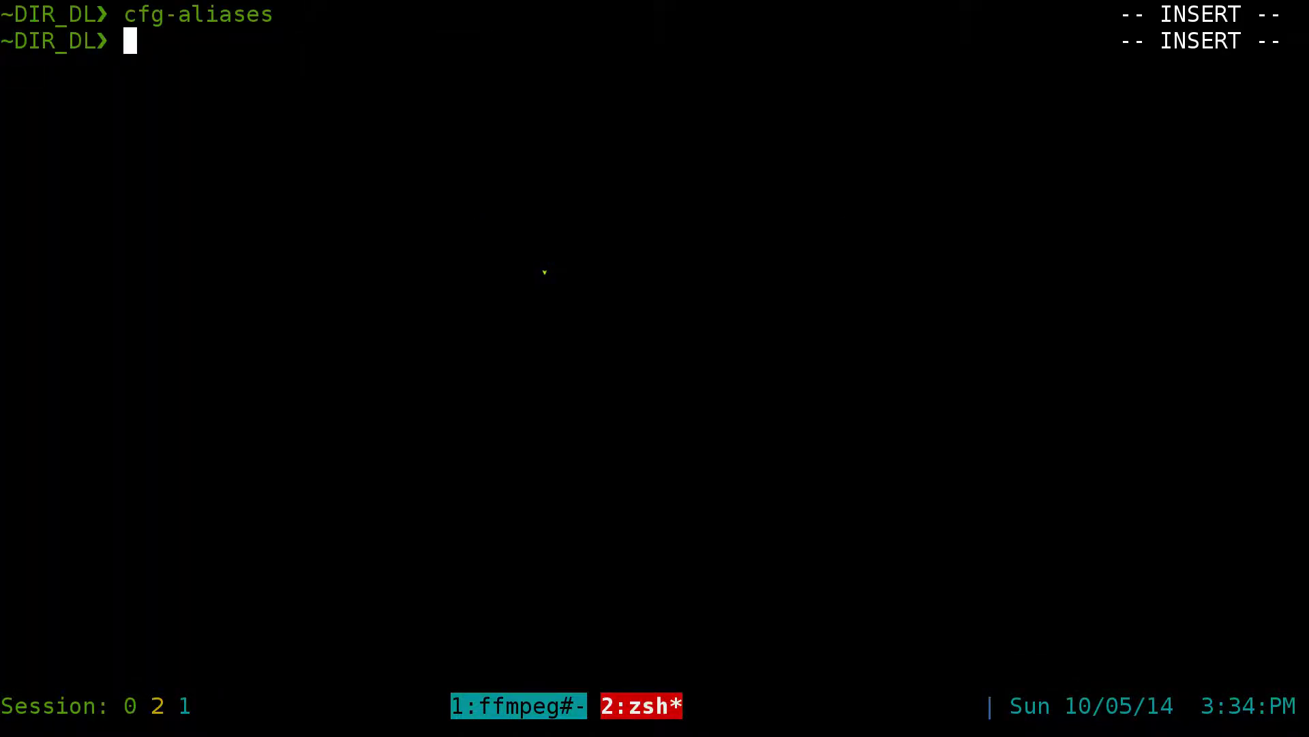
key(ctrl+l)
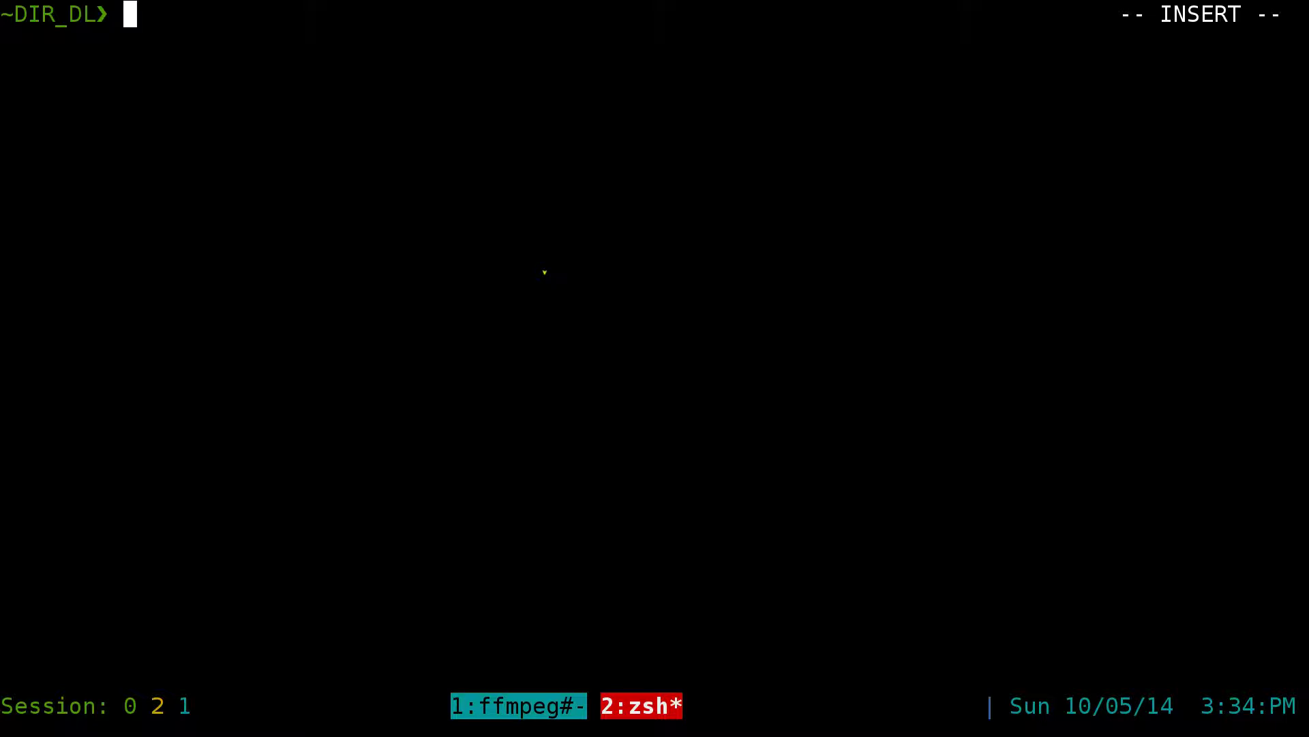
text(aria2c)
key(Tab)
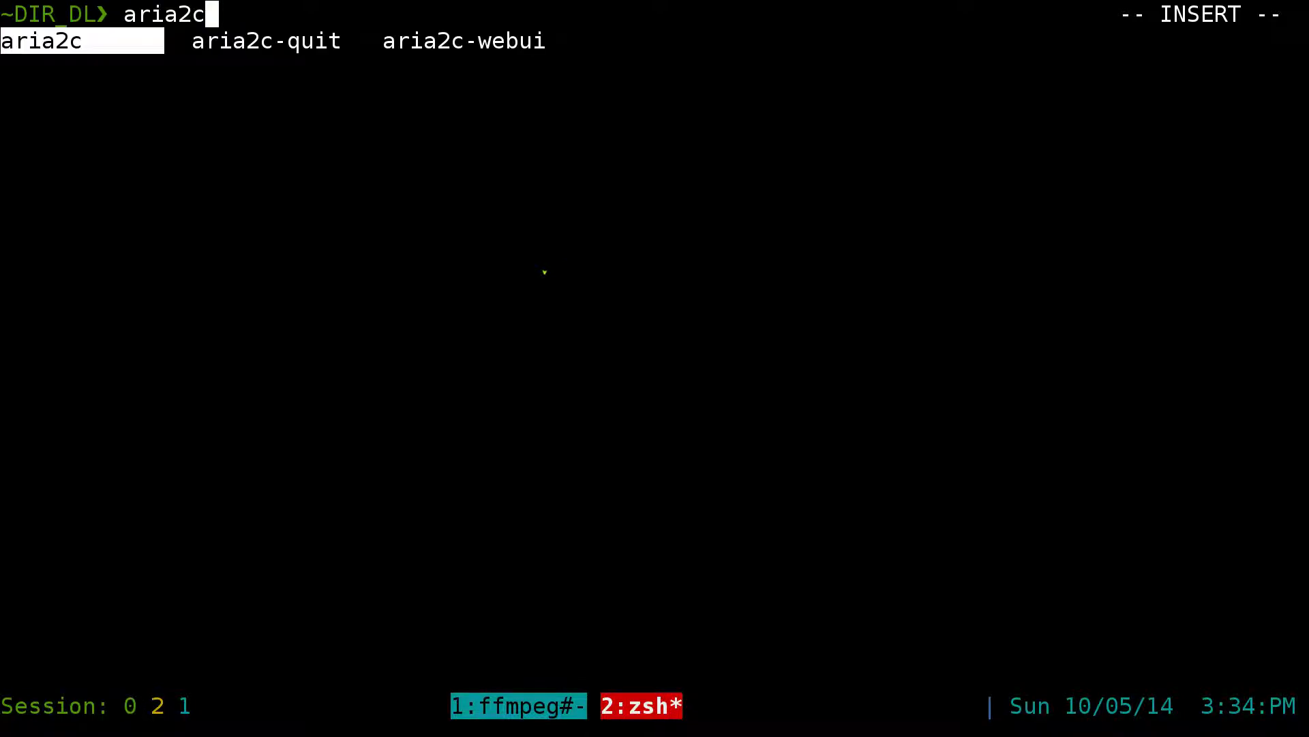
key(Tab)
key(Return)
key(Return)
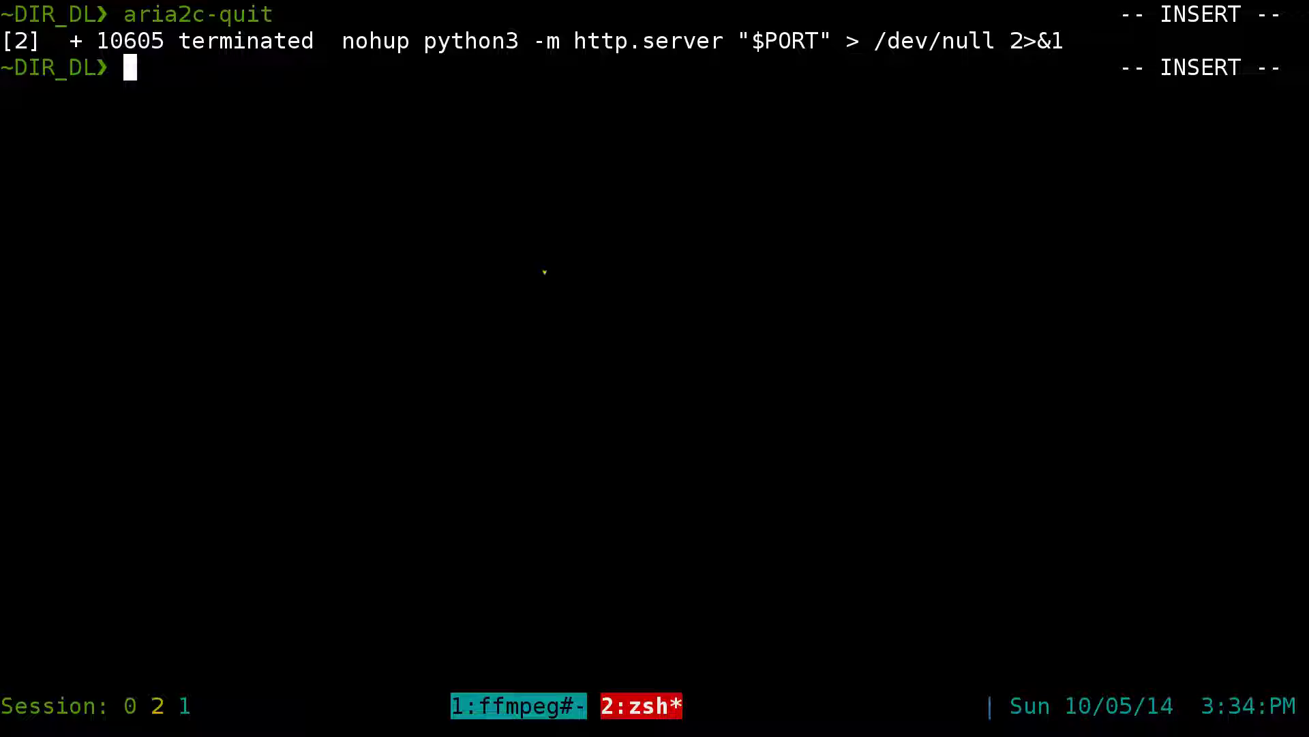
Reload localhost:6801 in Chromium to confirm the server is down, then return to the terminal.
key(alt+Tab)
click(618, 29)
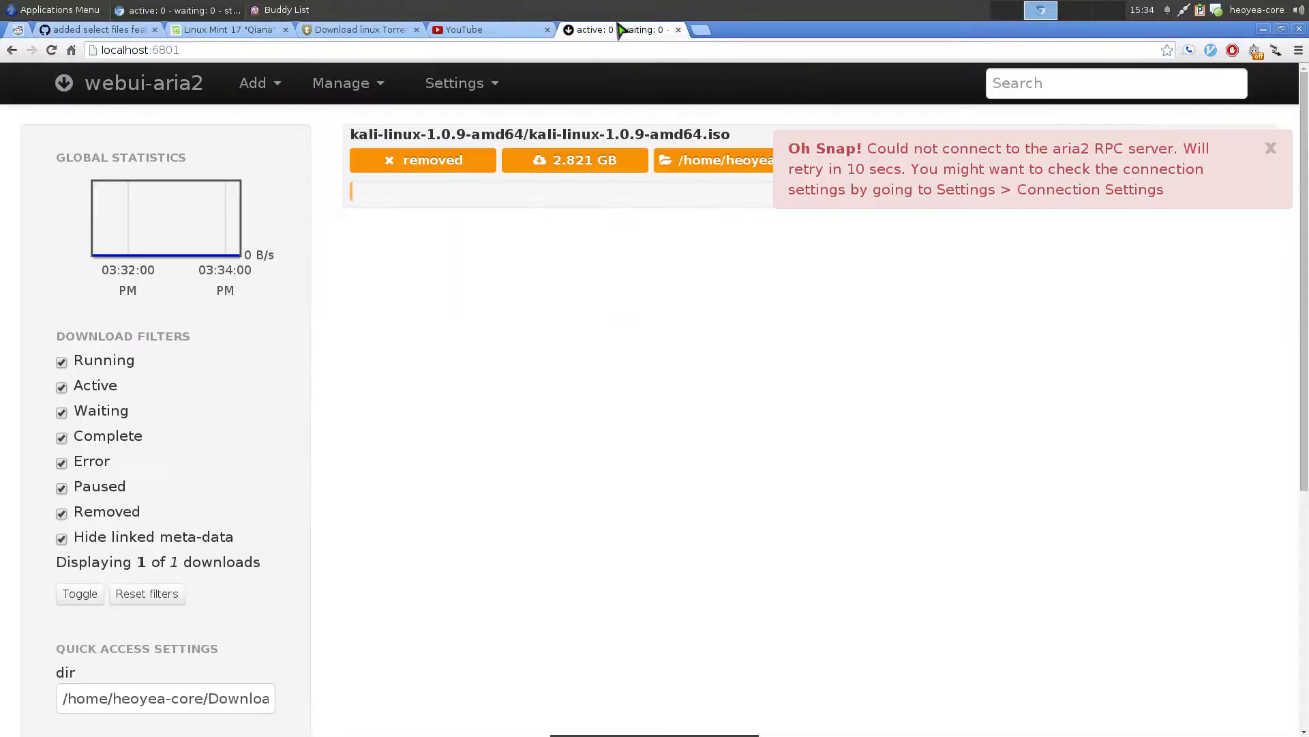
click(51, 51)
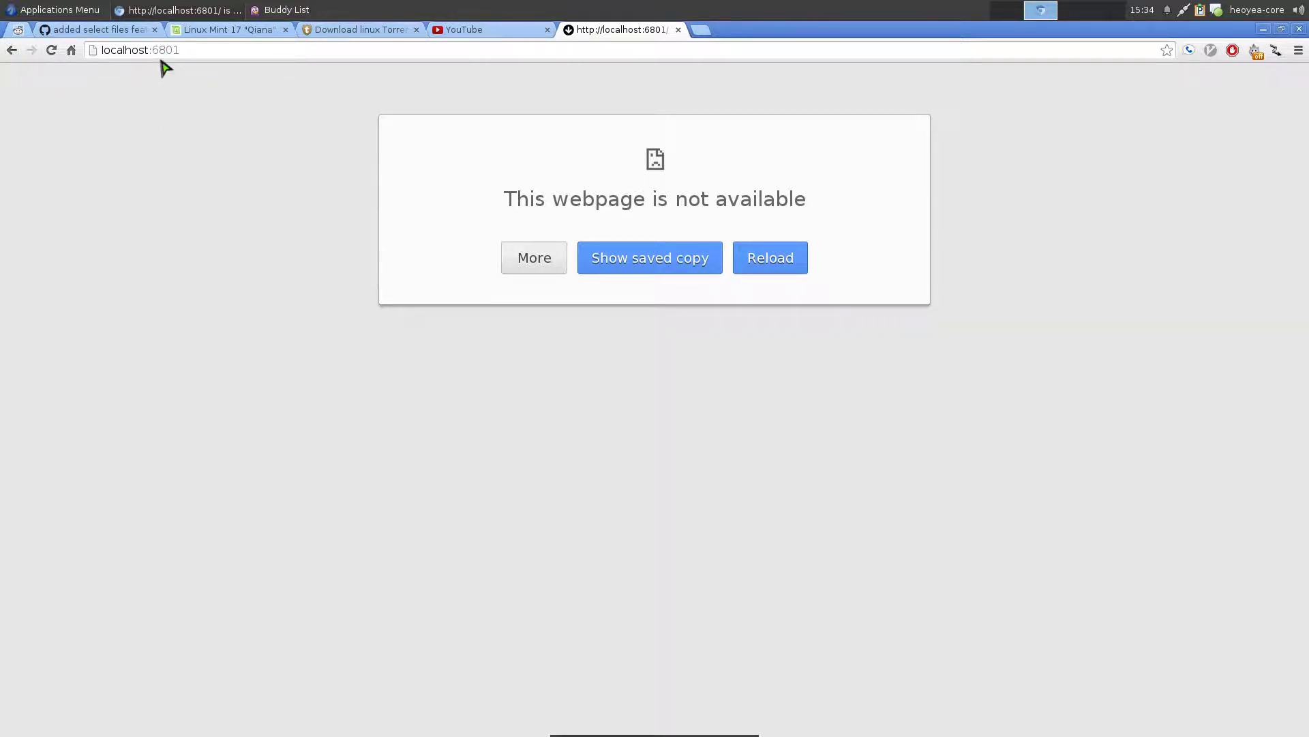
key(alt+Tab)
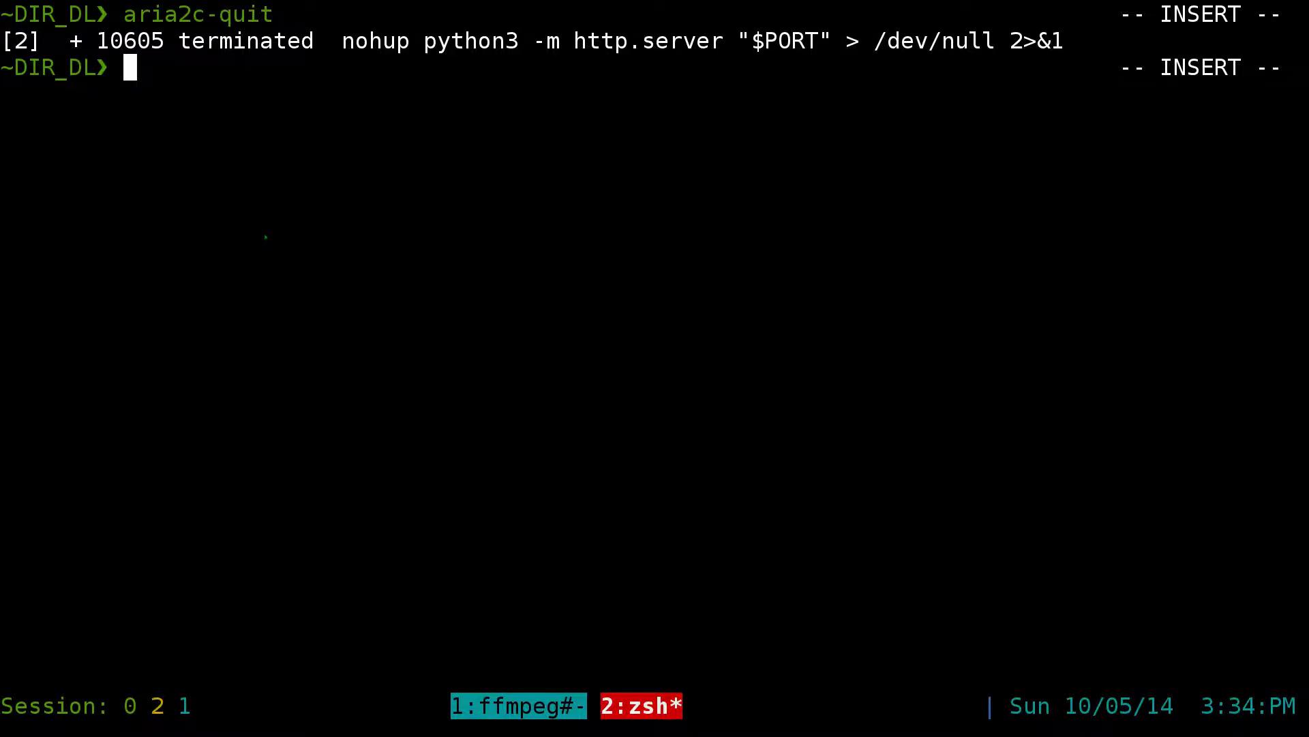
Clear the screen and run aria2c-webui to start aria2 and the web server.
key(ctrl+l)
text(ar)
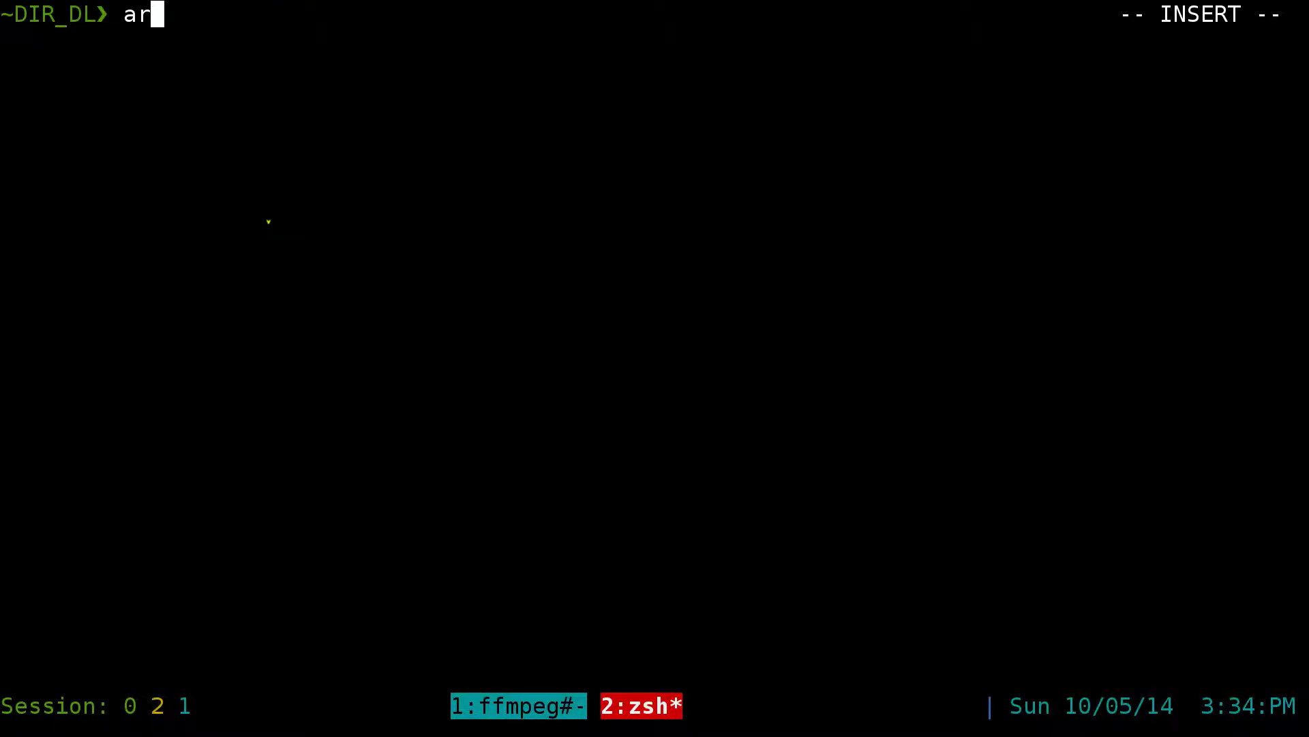
text(ia2c)
key(Tab)
key(Tab)
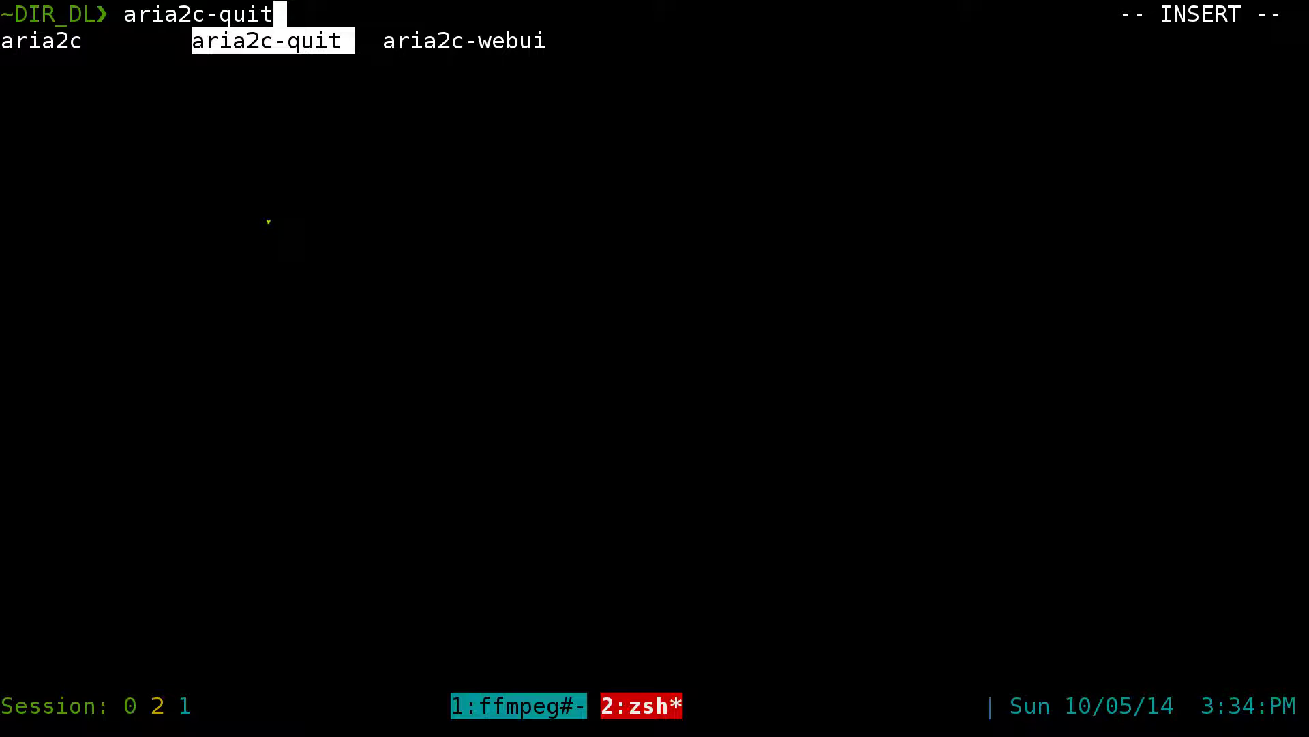
key(Tab)
key(Return)
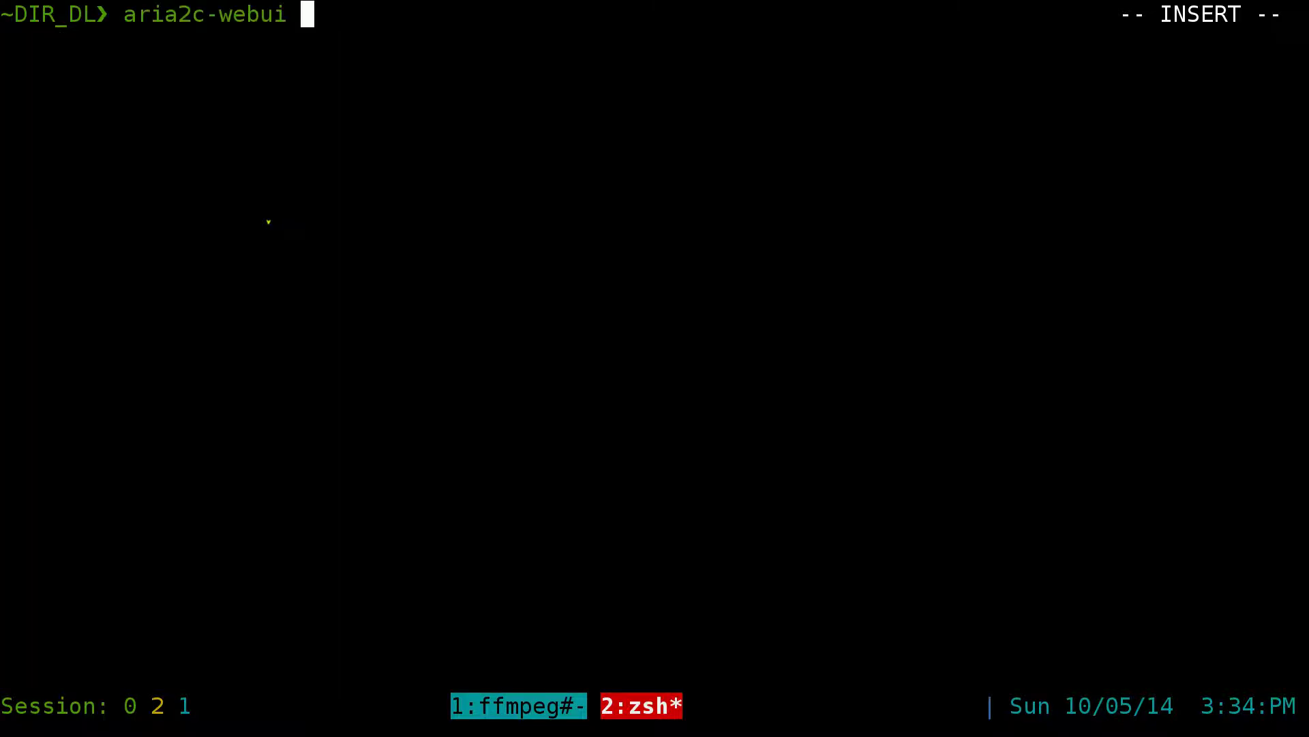
key(Return)
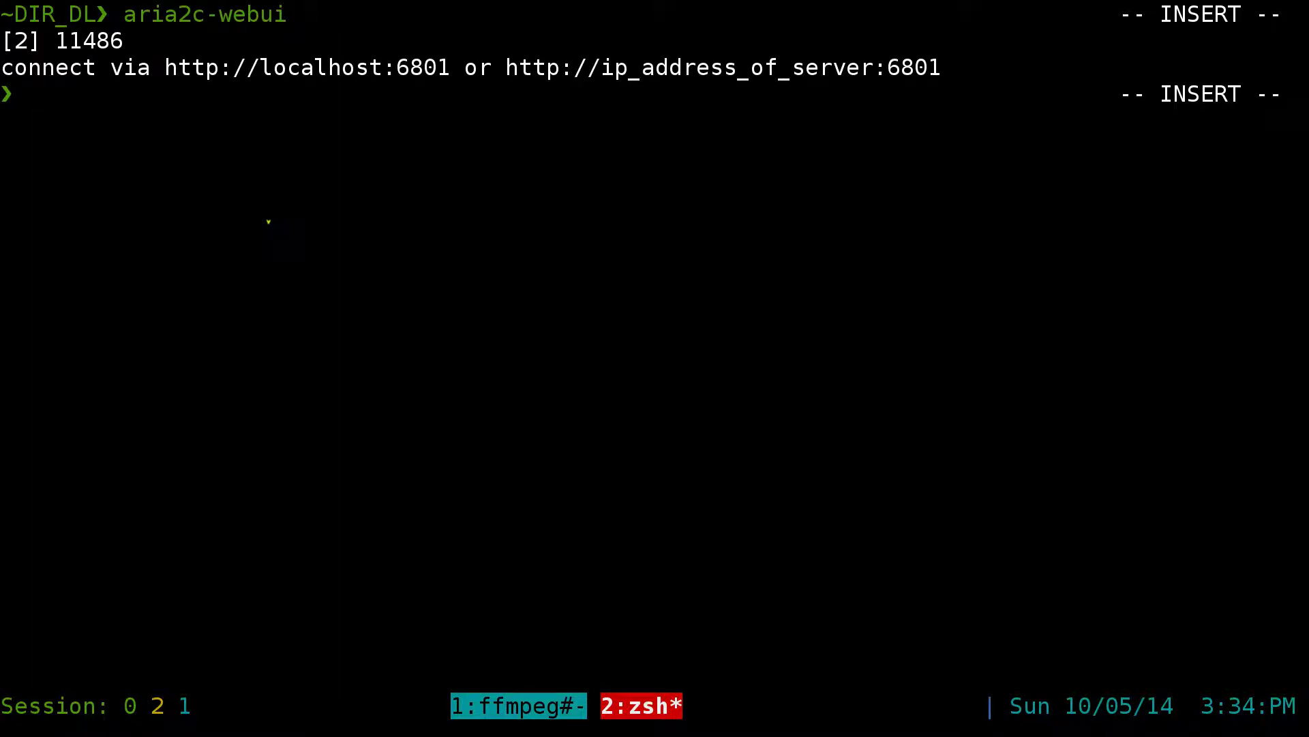
Reload localhost:6801 in Chromium to load webui-aria2, then return to the terminal.
key(alt+Tab)
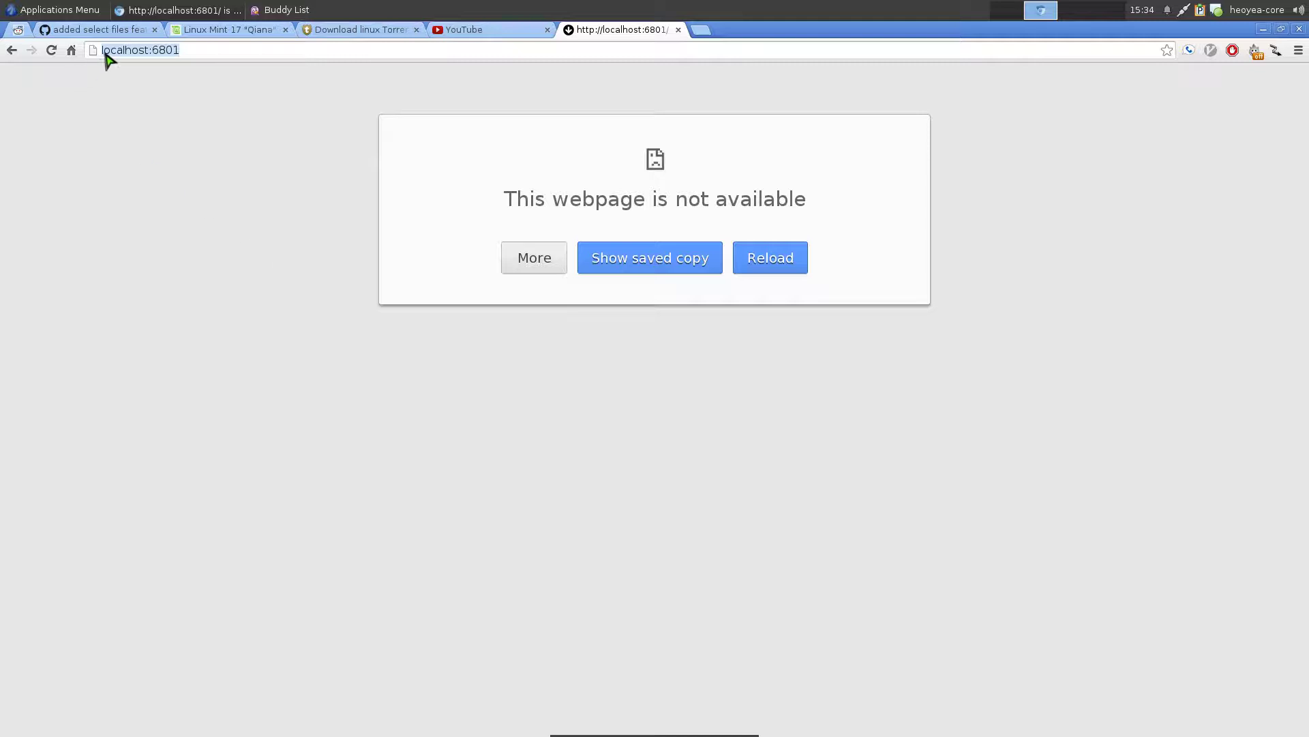
click(52, 50)
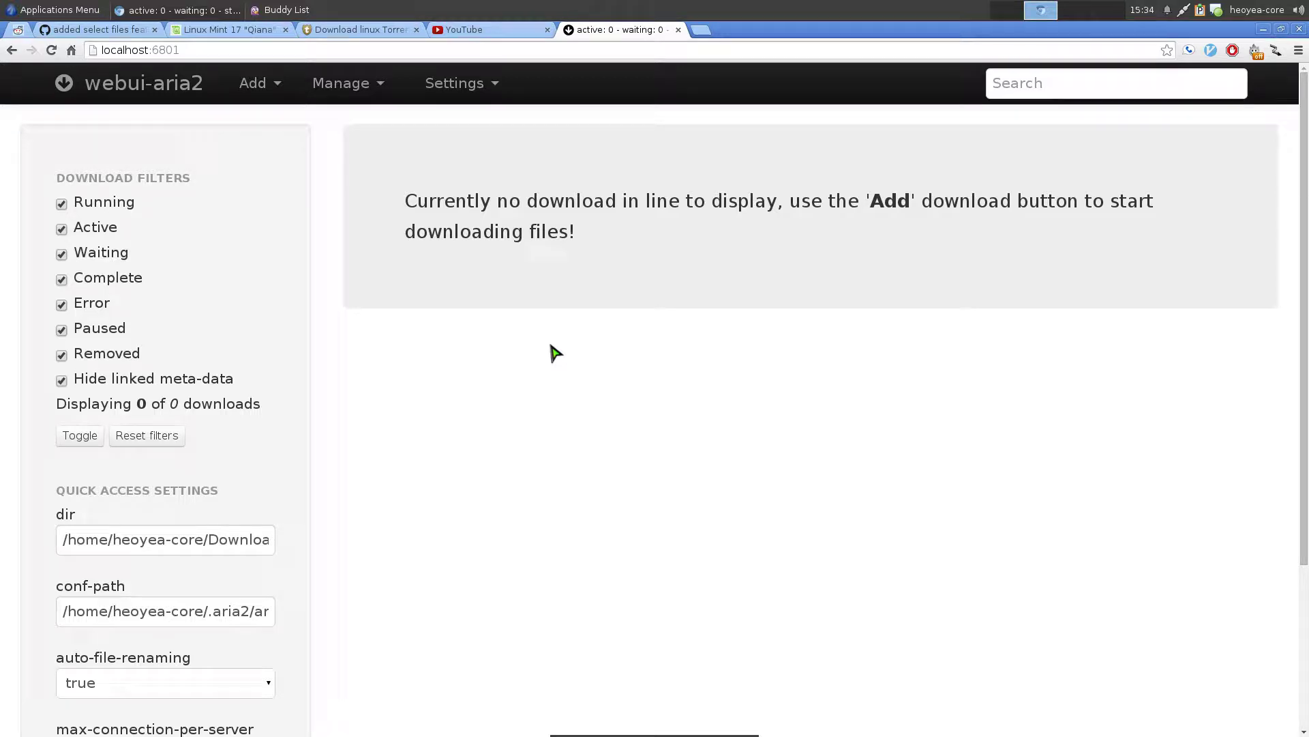
key(alt+Tab)
Find the LAN address 192.168.1.100 with ip a and load webui-aria2 at 192.168.1.100:6801.
key(ctrl+l)
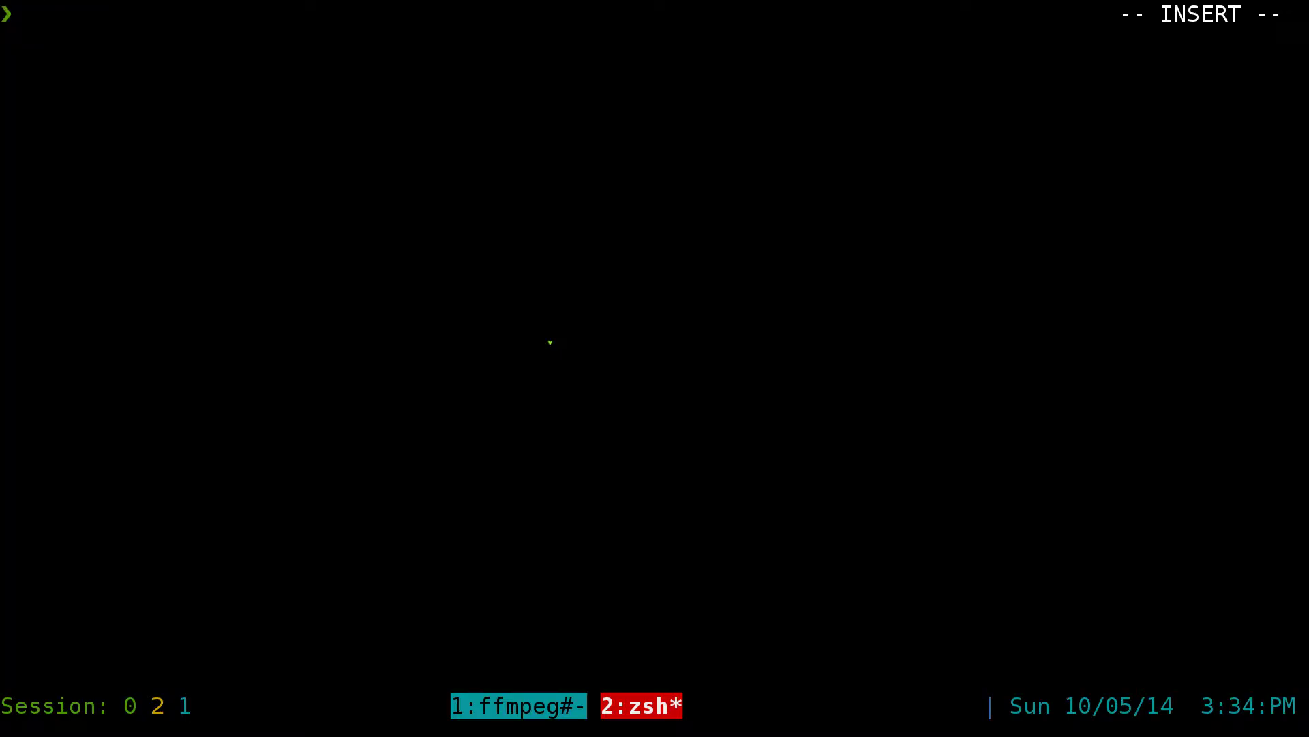
text(ip a)
key(Return)
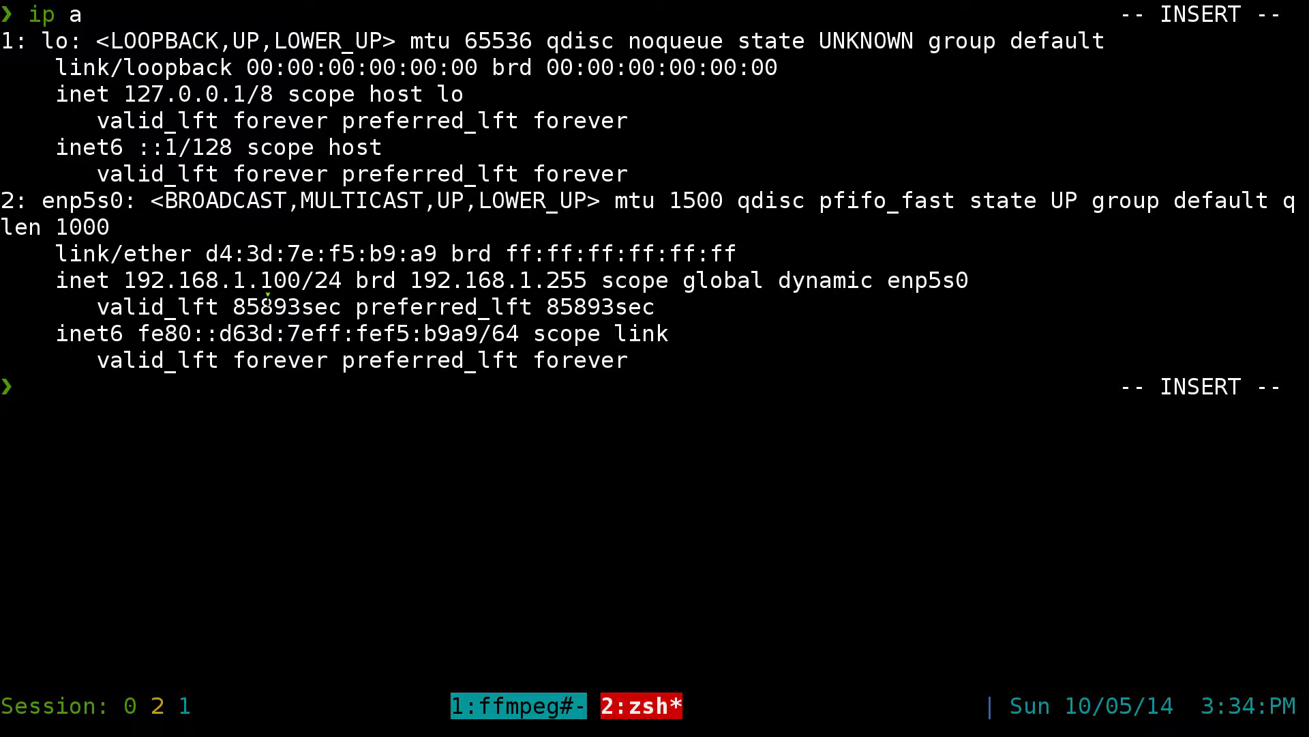
drag(128, 281, 300, 280)
right_click(284, 273)
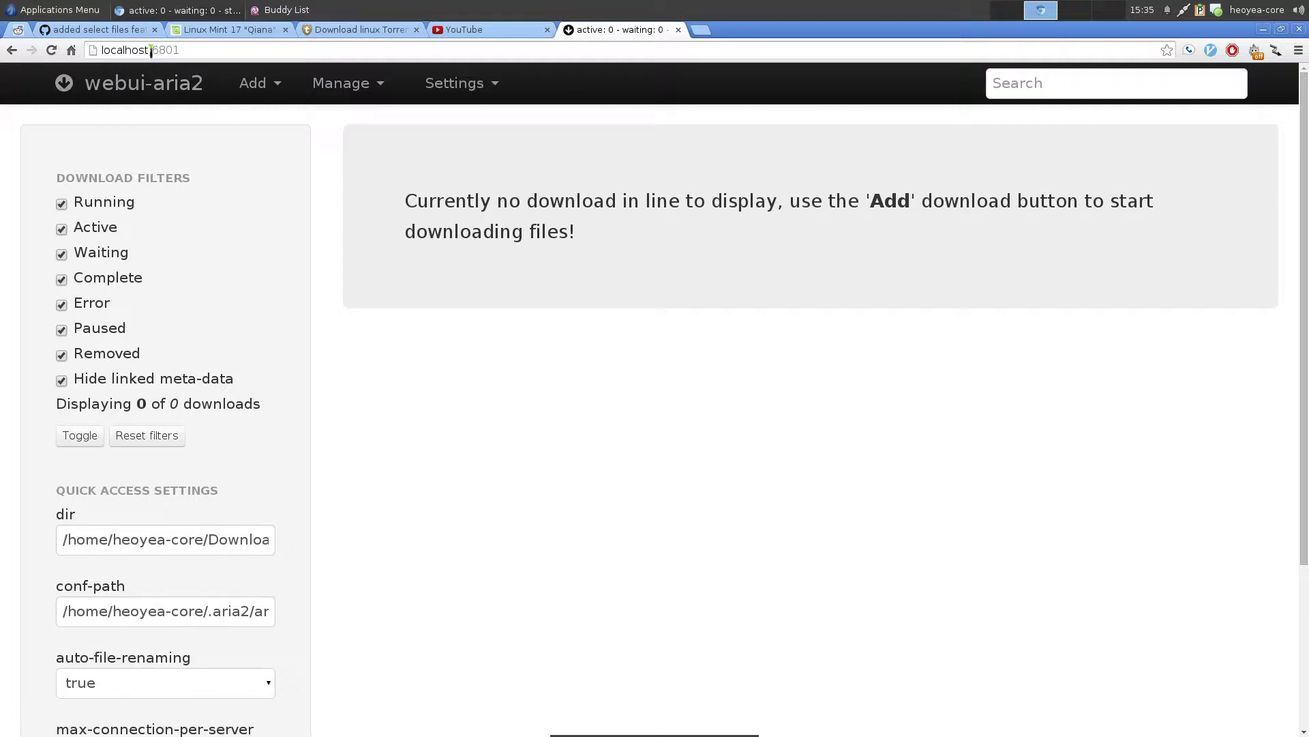
double_click(151, 50)
text(192.168.1.100)
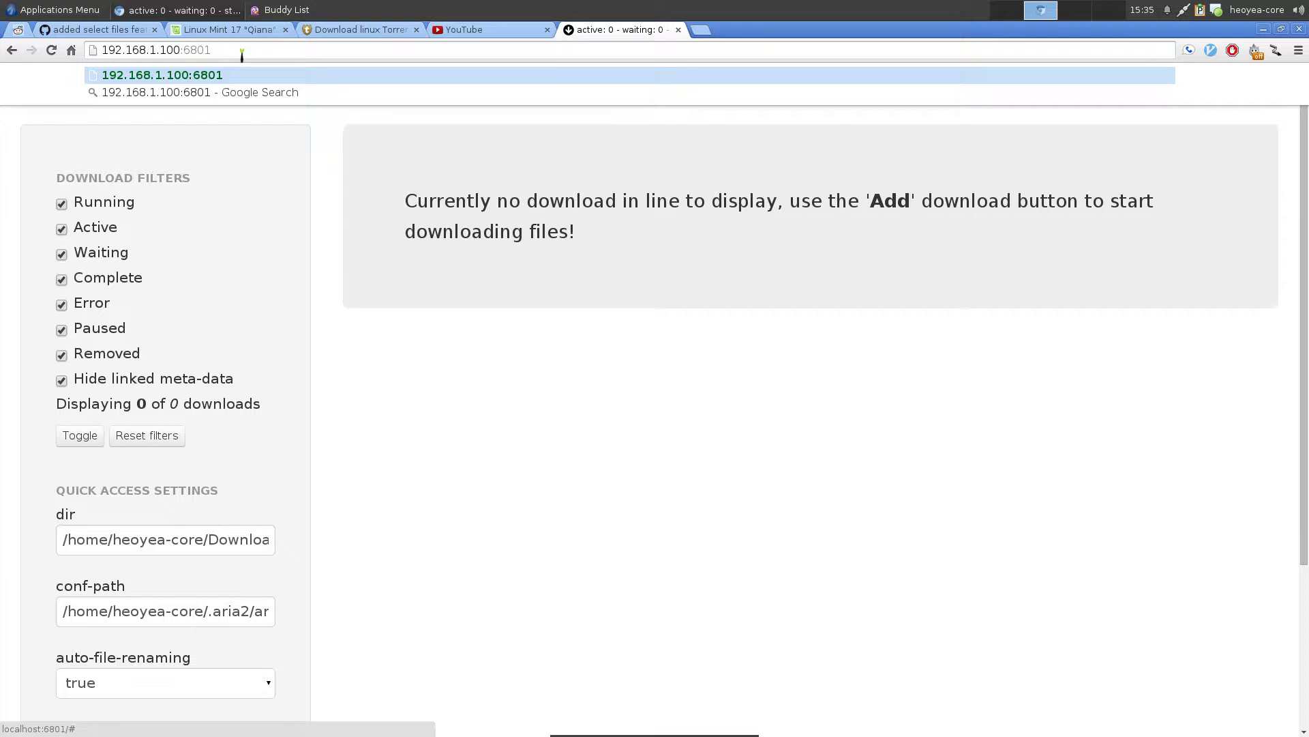
key(Return)
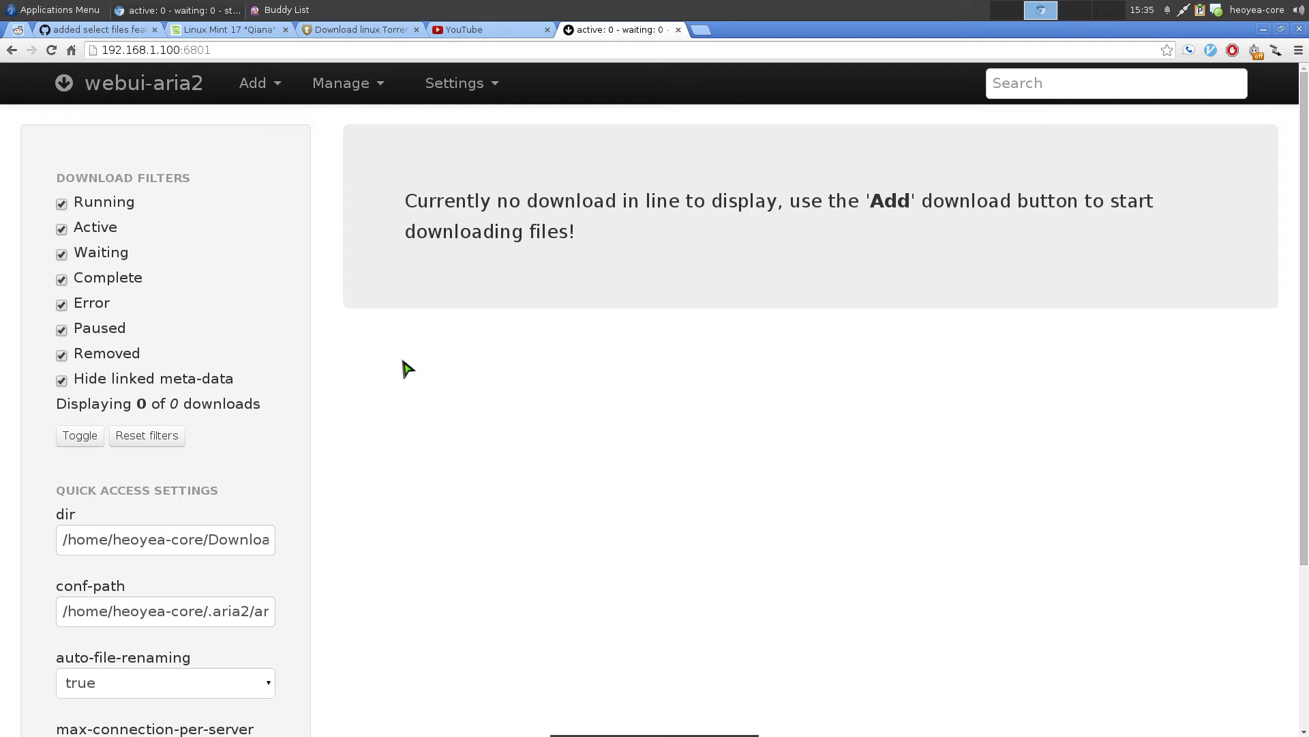
Back in the terminal, switch tmux to window 1, the ffmpeg recording window.
key(alt+Tab)
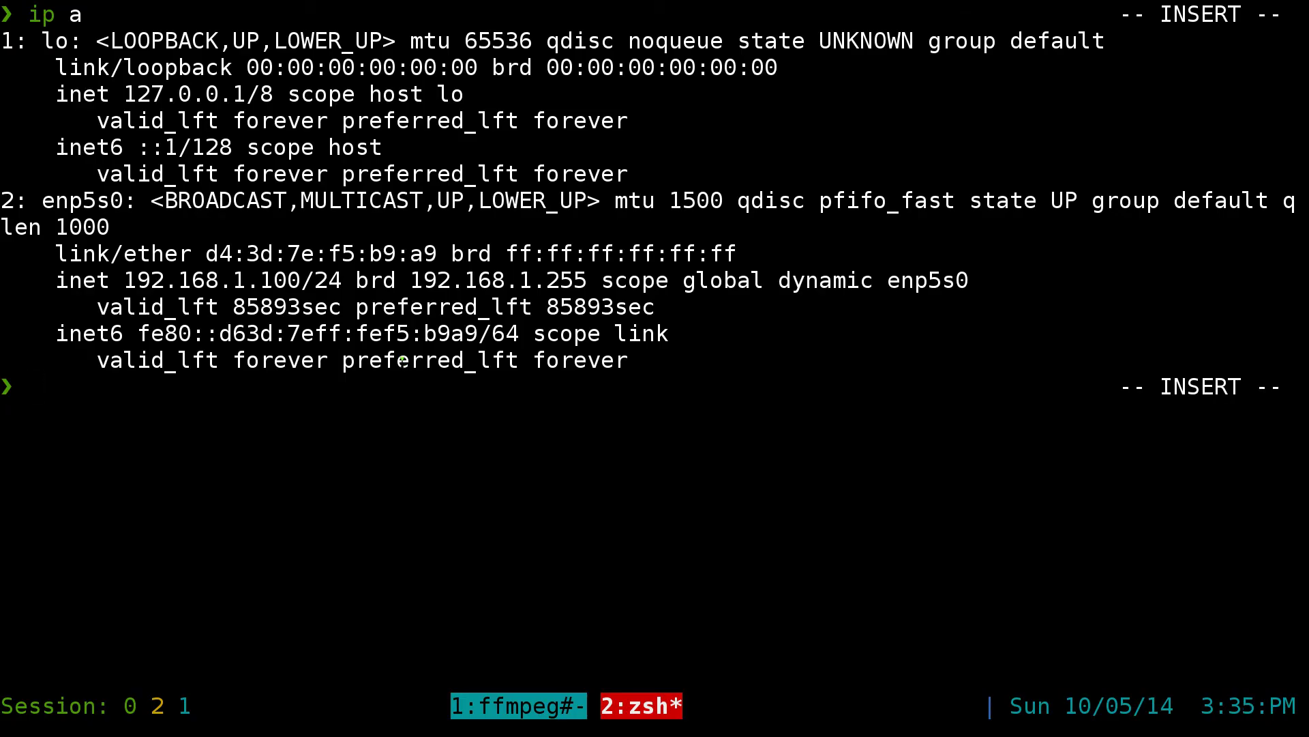
key(super+Return)
key(ctrl+b)
key(1)
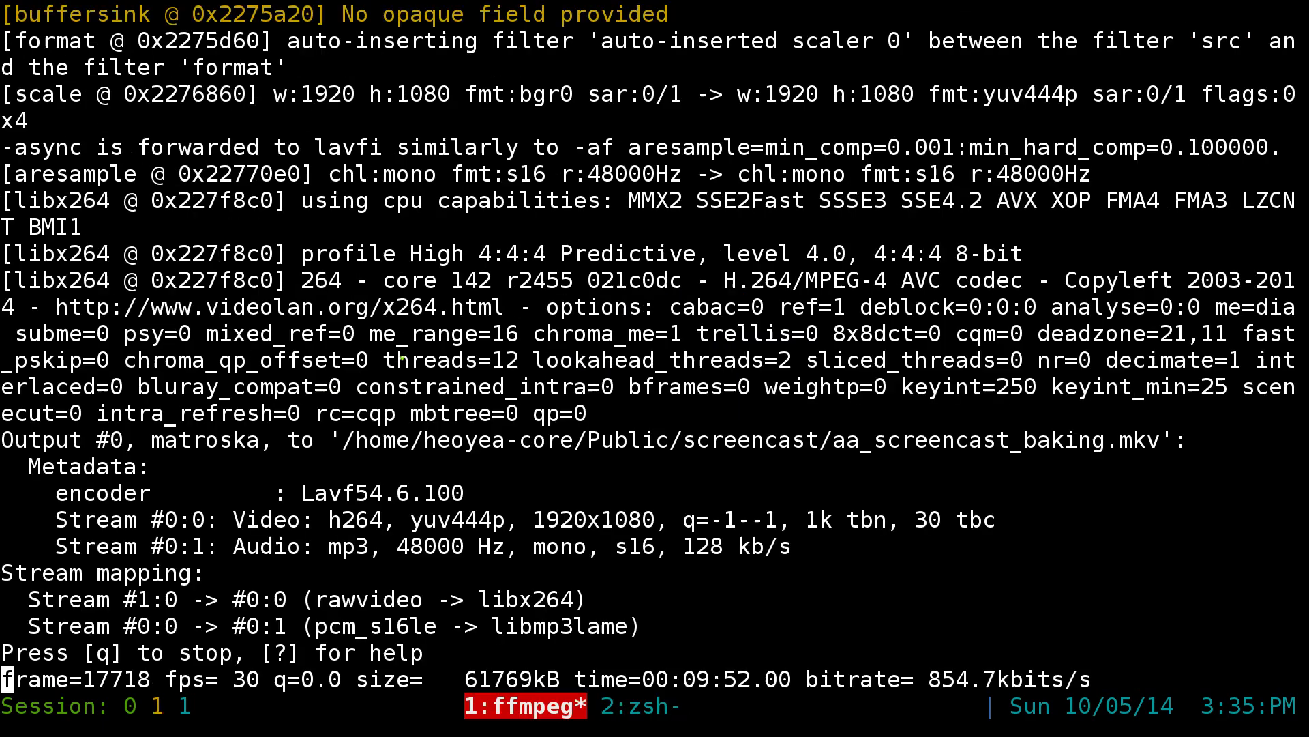